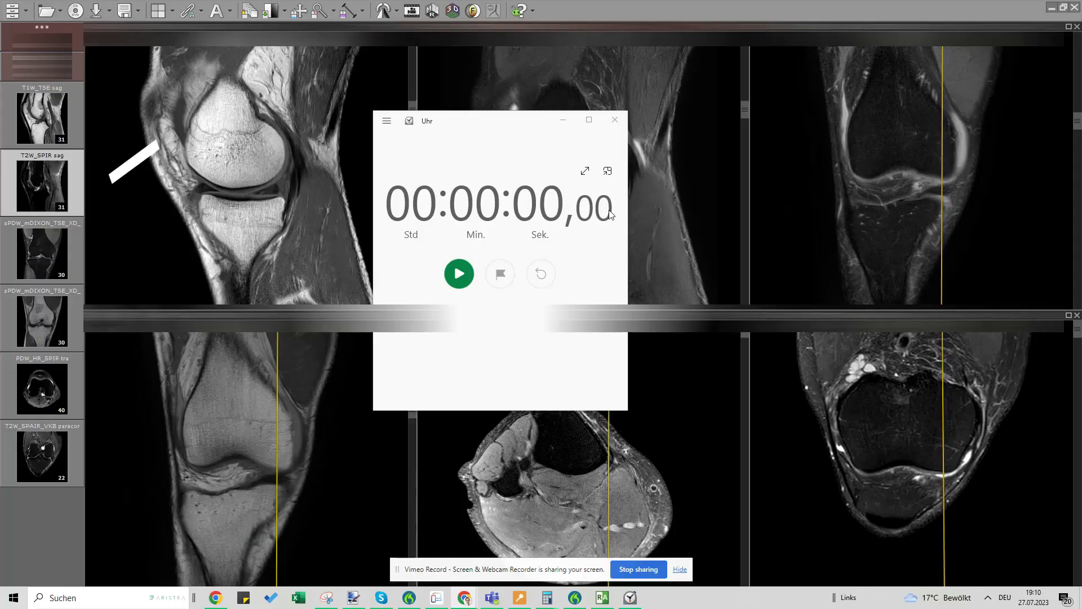
Place and enlarge the clock window, start its stopwatch, and switch back to the knee MRI viewer
left_click_drag(454, 123, 870, 299)
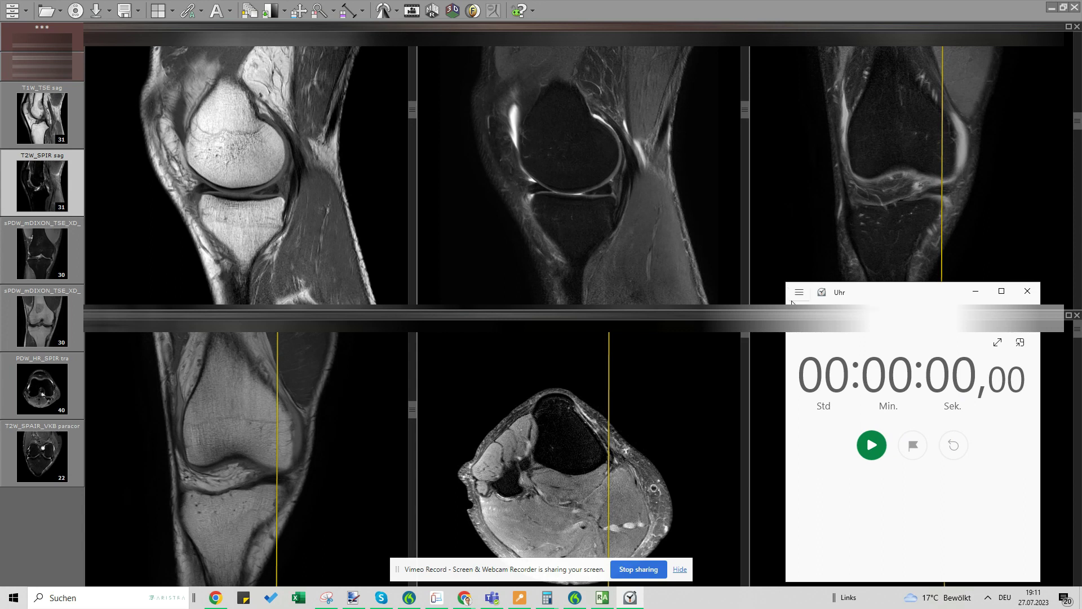
left_click_drag(788, 287, 689, 144)
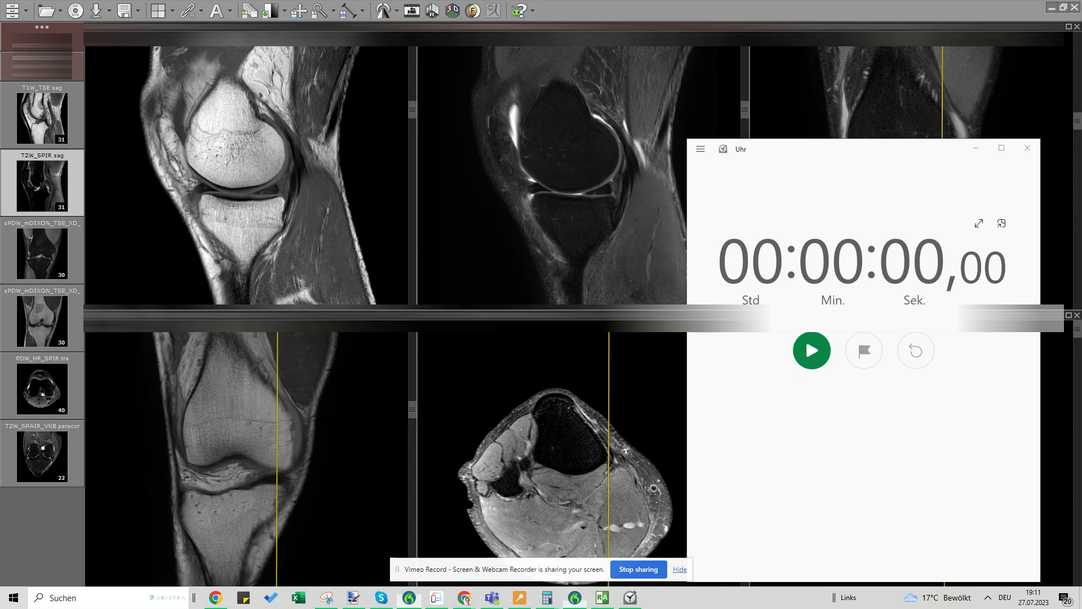
left_click(816, 350)
left_click(511, 164)
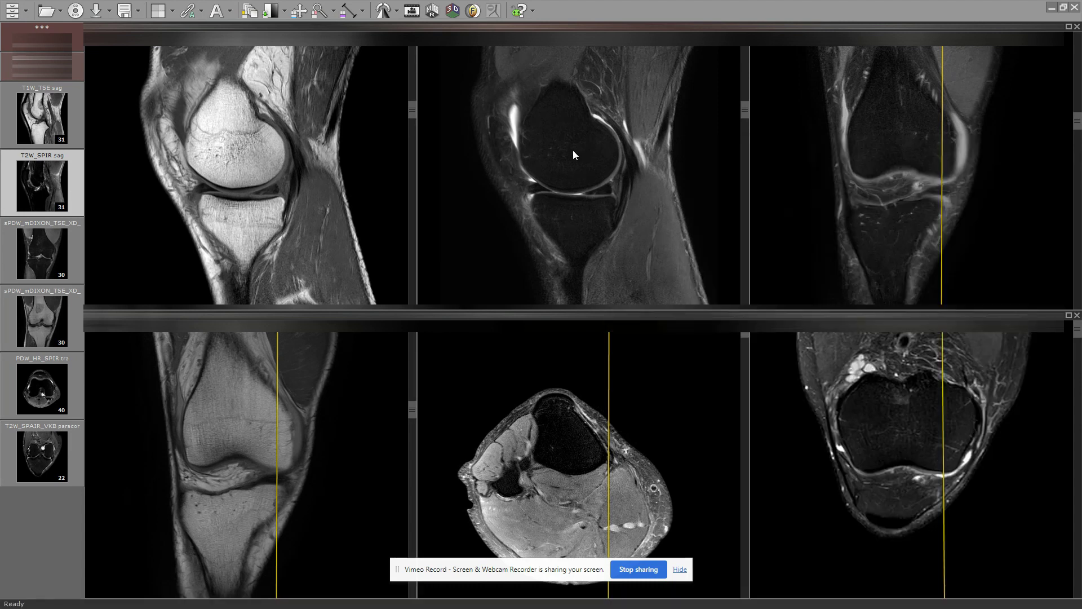
Examine the linked T1W and T2W_SPIR sagittal and mDIXON coronal slices between the medial compartment and the intercondylar notch
scroll(573, 150, "down", 5)
scroll(989, 208, "down", 14)
scroll(962, 212, "up", 5)
scroll(941, 246, "down", 5)
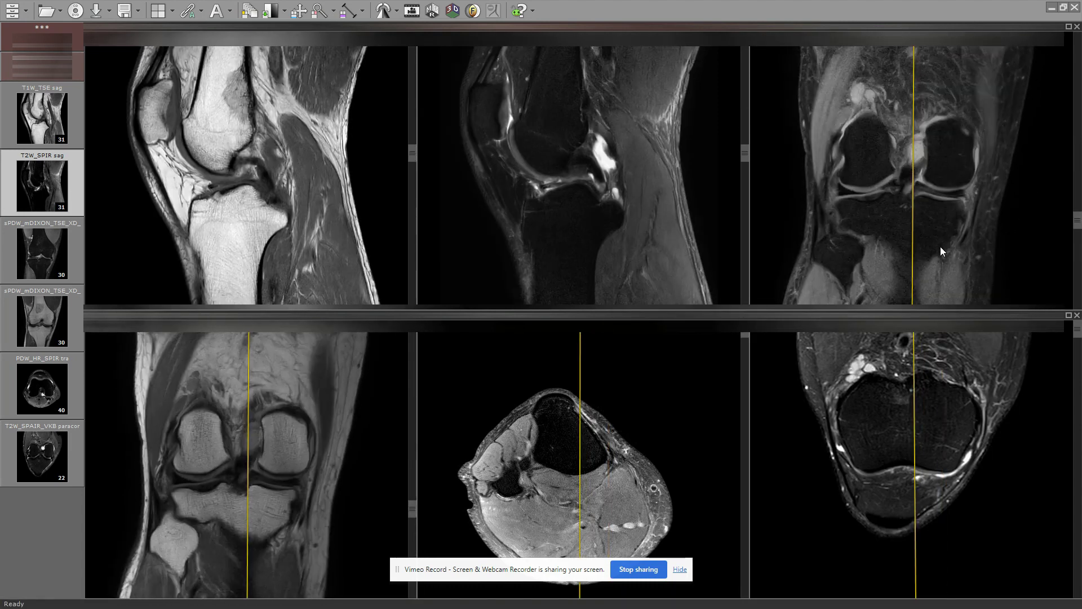
scroll(587, 220, "down", 3)
scroll(602, 239, "down", 8)
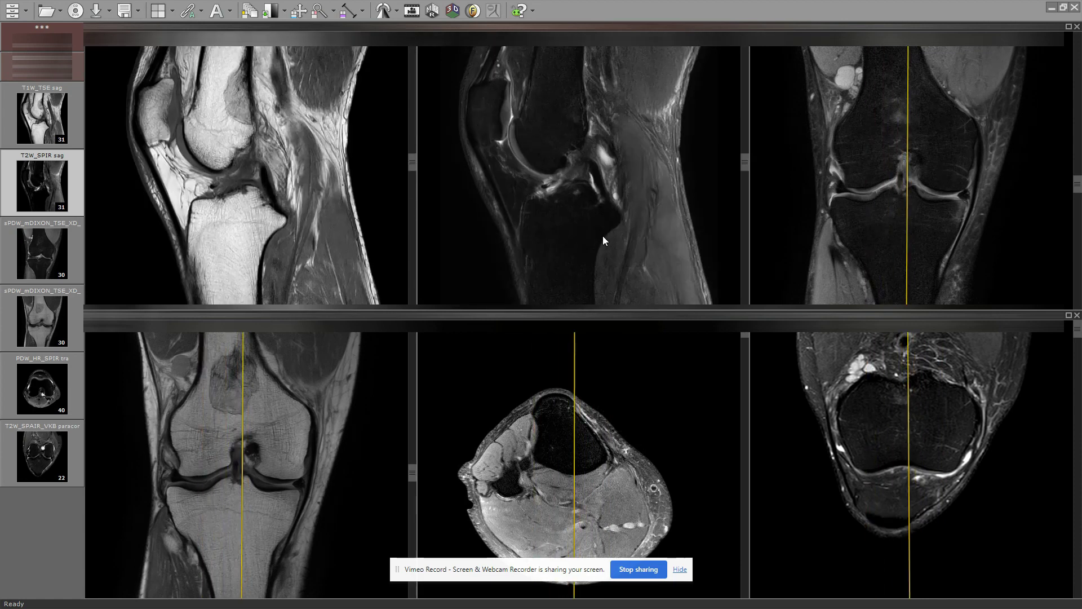
scroll(985, 259, "down", 8)
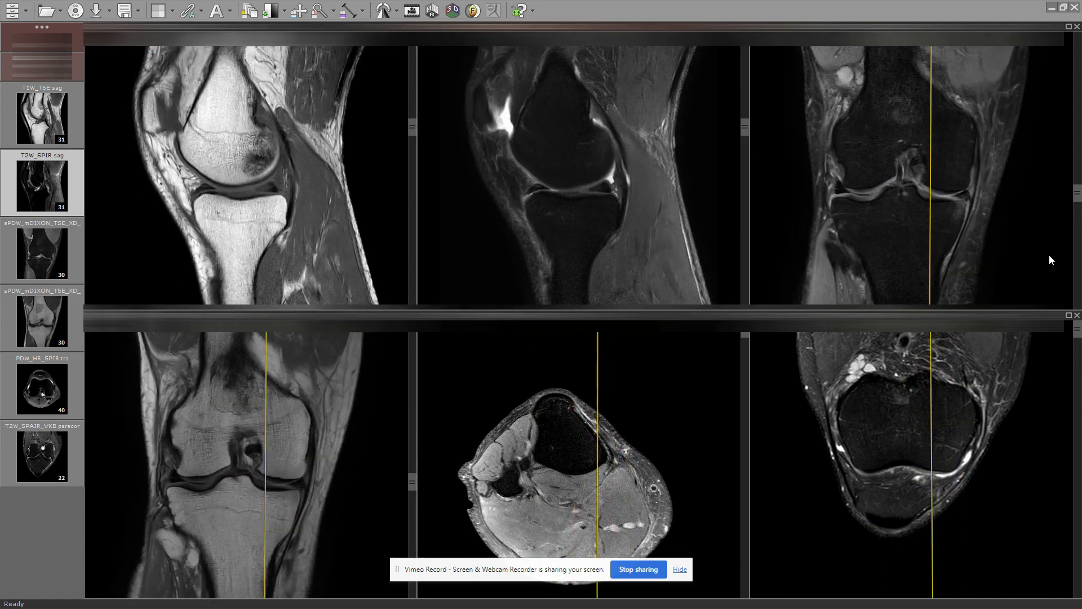
scroll(958, 248, "down", 8)
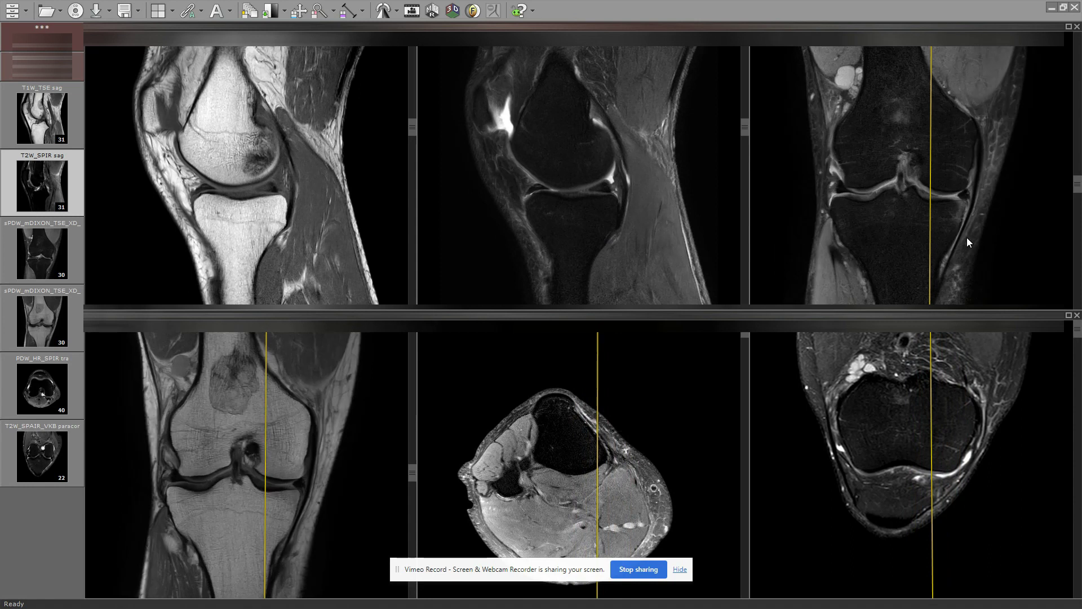
Look through the axial PDW_HR_SPIR slices of the proximal tibia, comparing them with the coronal images
scroll(962, 248, "down", 8)
scroll(576, 473, "down", 8)
scroll(601, 479, "up", 4)
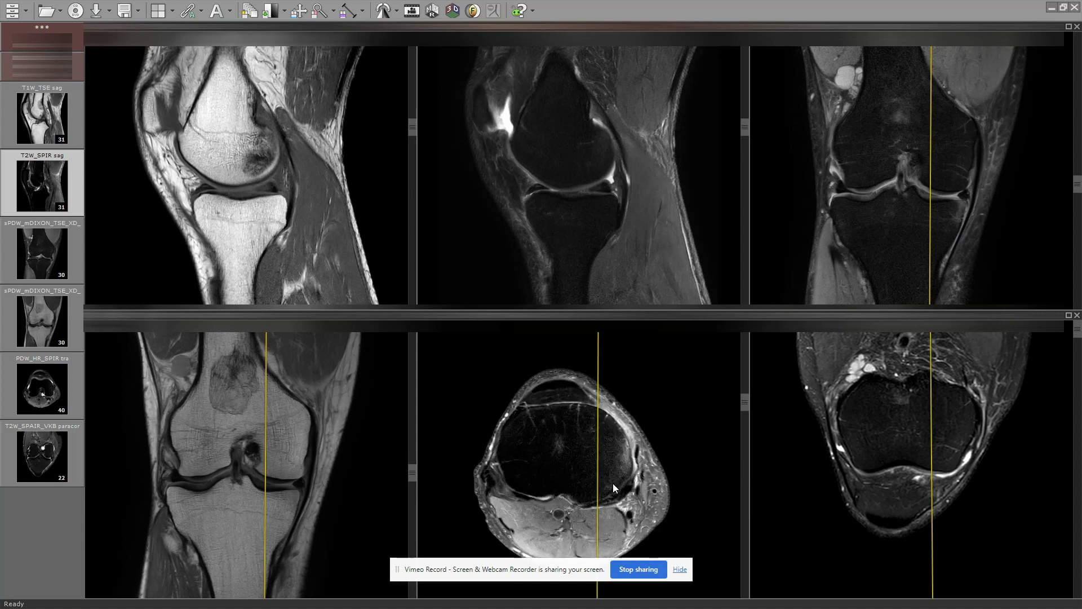
scroll(613, 482, "up", 5)
scroll(953, 225, "down", 8)
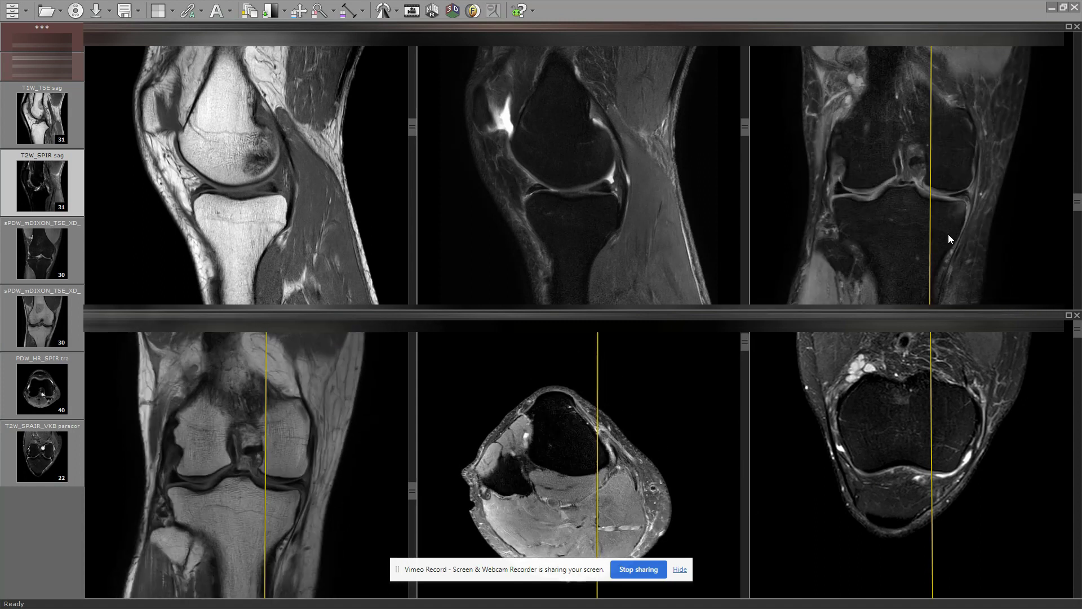
Examine the medial and lateral menisci and collateral ligaments on the coronal mDIXON slices from front to back
scroll(949, 236, "up", 10)
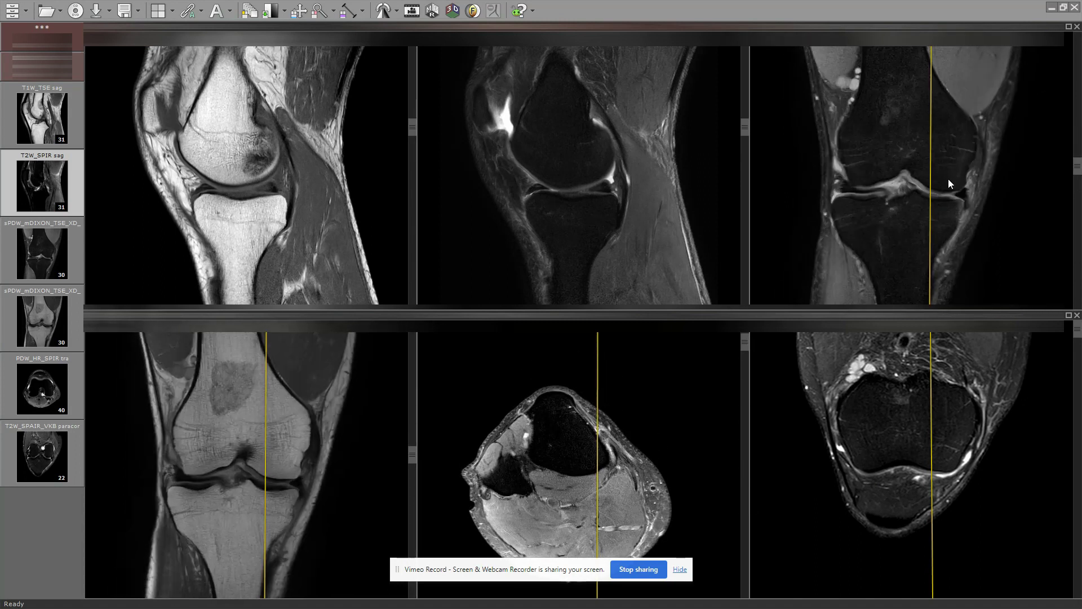
scroll(947, 186, "down", 6)
scroll(947, 192, "up", 6)
scroll(951, 198, "down", 8)
scroll(908, 224, "up", 8)
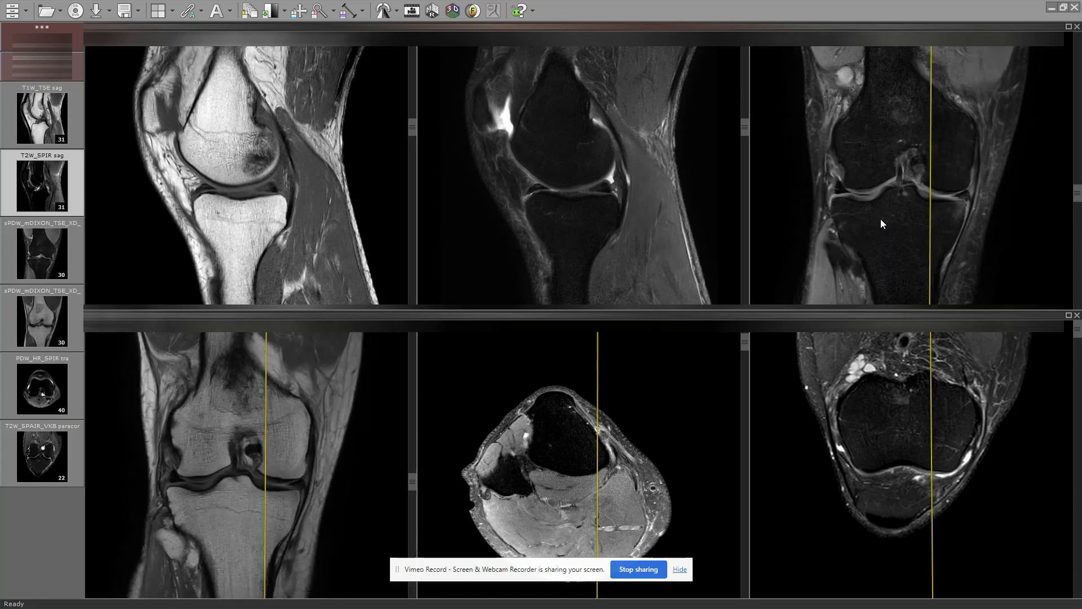
scroll(893, 240, "down", 4)
scroll(898, 262, "up", 8)
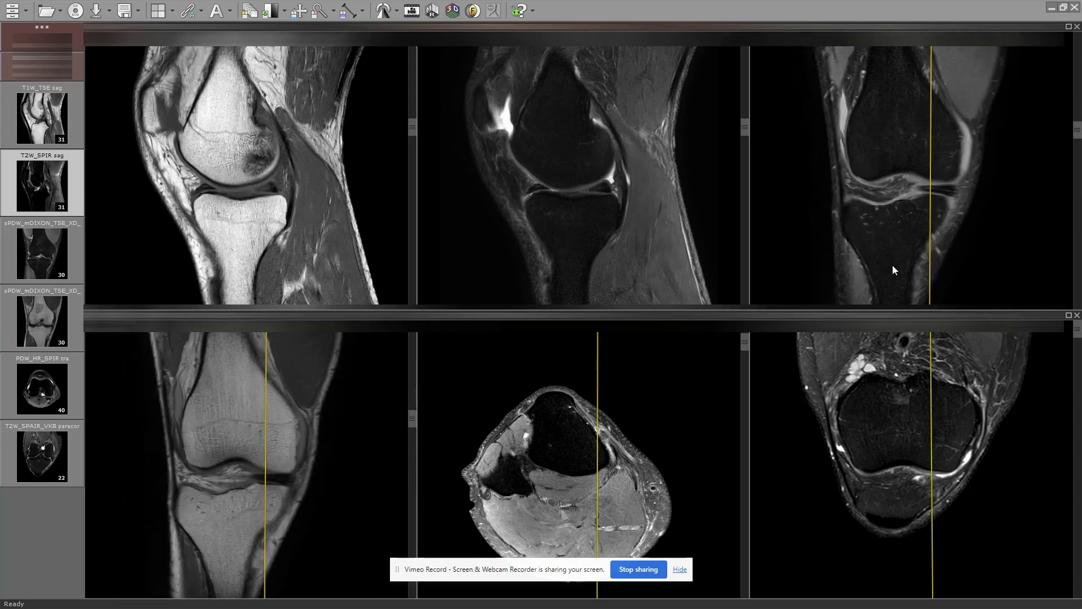
scroll(893, 266, "down", 8)
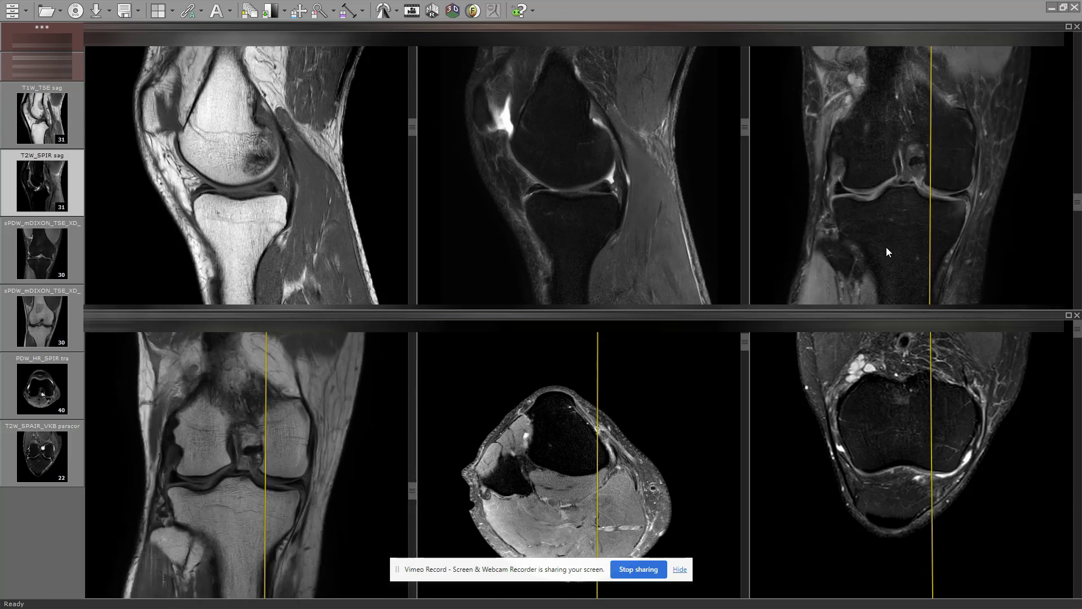
Examine the cruciate ligaments in the intercondylar notch on the coronal, sagittal and paracoronal T2W_SPAIR_VKB slices
scroll(884, 266, "up", 5)
scroll(884, 270, "down", 5)
scroll(883, 270, "up", 5)
scroll(881, 476, "down", 5)
scroll(897, 491, "down", 5)
scroll(600, 222, "down", 3)
scroll(602, 219, "up", 3)
scroll(602, 218, "down", 3)
scroll(665, 461, "down", 7)
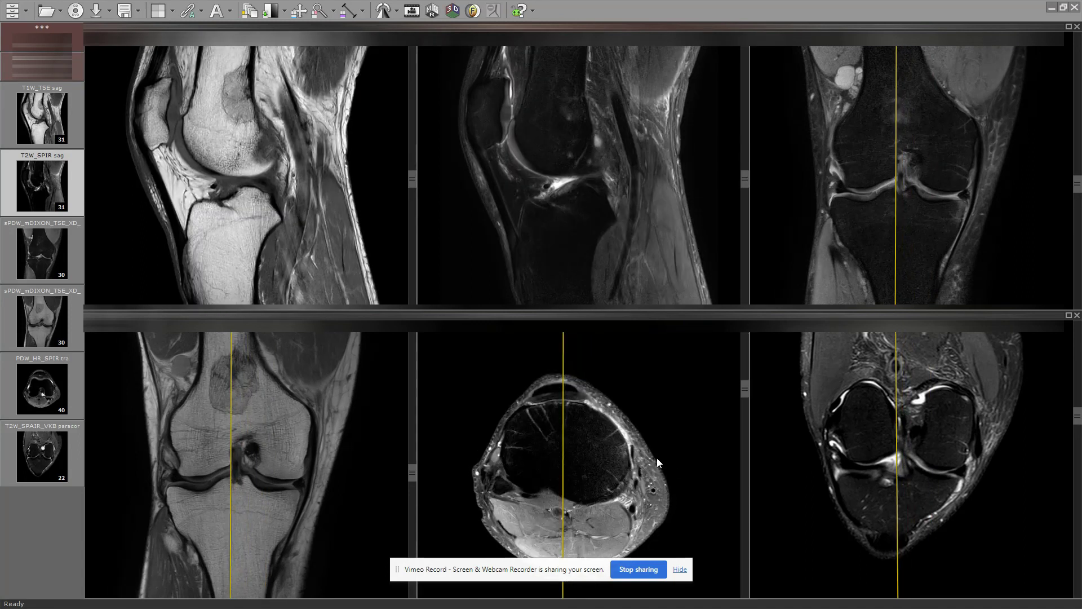
Examine the axial slices from the tibial plateau to the femoral condyles and cross-check the joint on the sagittal and coronal series
scroll(655, 462, "down", 10)
scroll(659, 472, "up", 10)
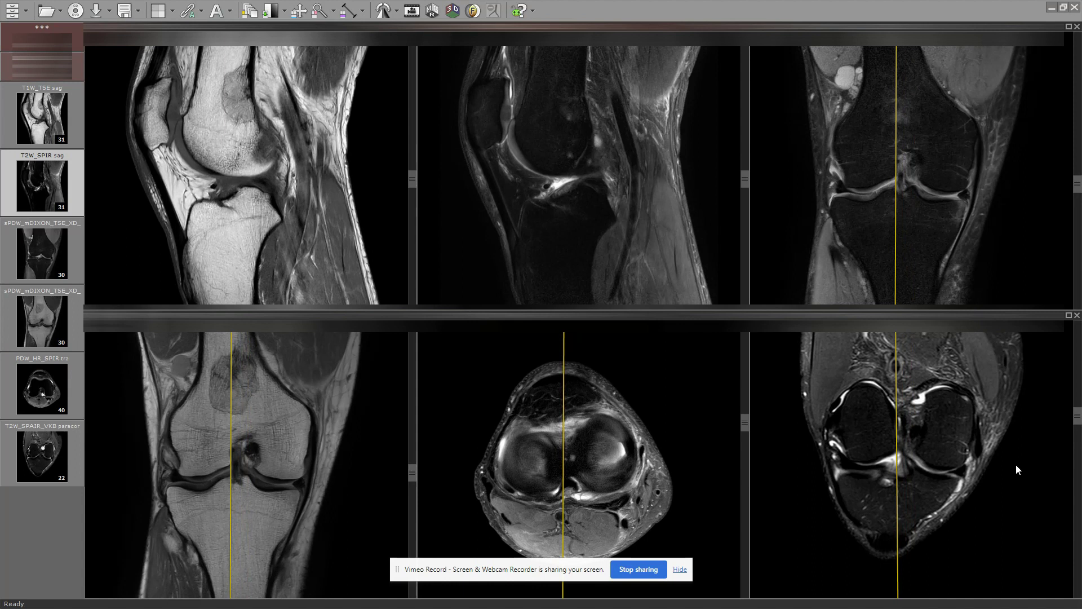
scroll(516, 448, "down", 5)
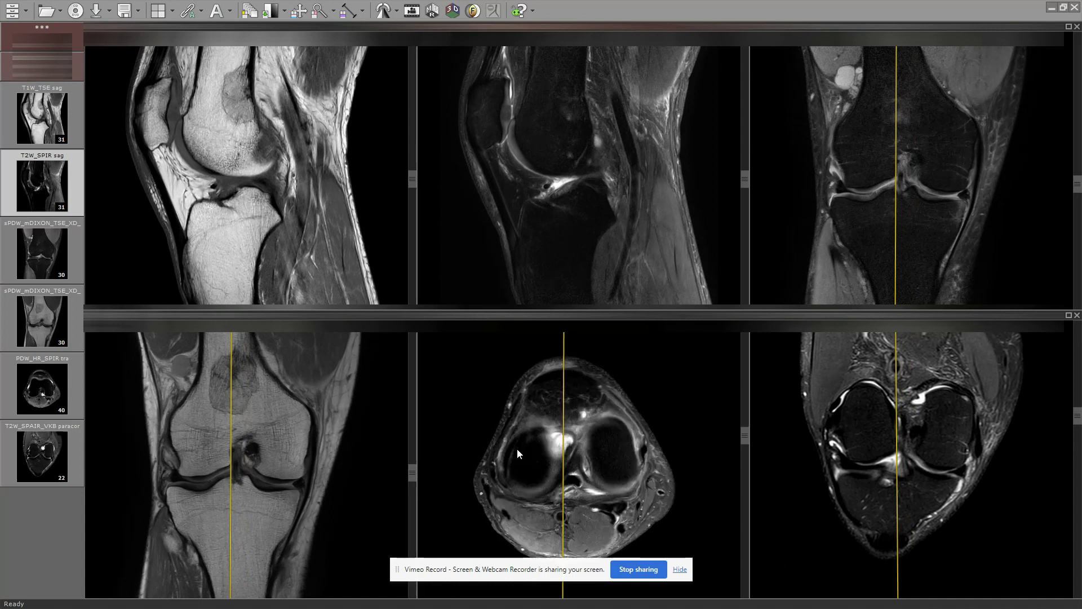
scroll(586, 200, "up", 5)
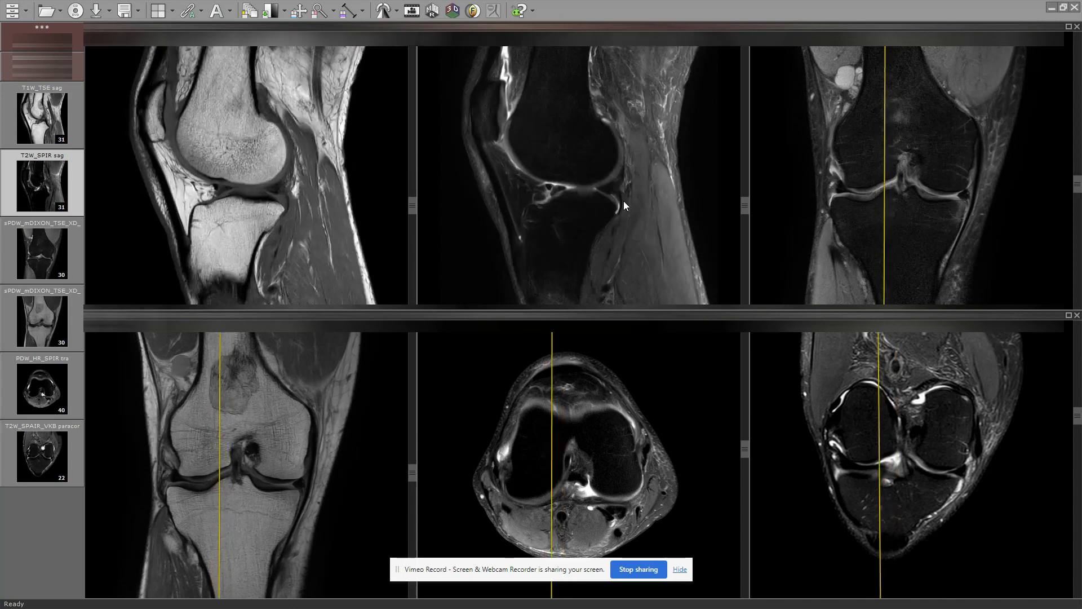
scroll(986, 218, "down", 5)
scroll(958, 223, "down", 5)
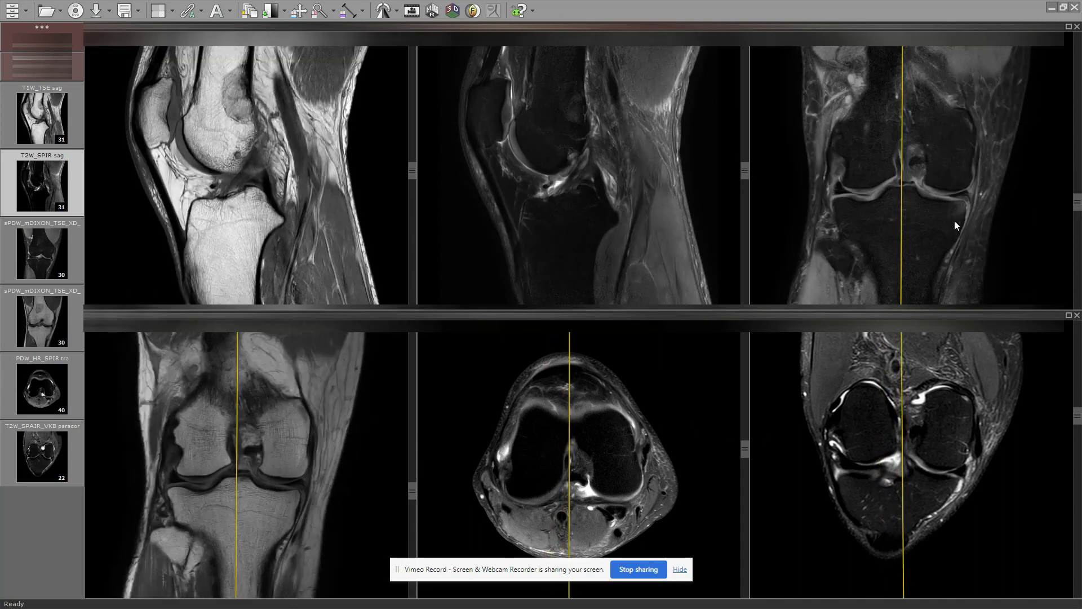
scroll(949, 224, "up", 5)
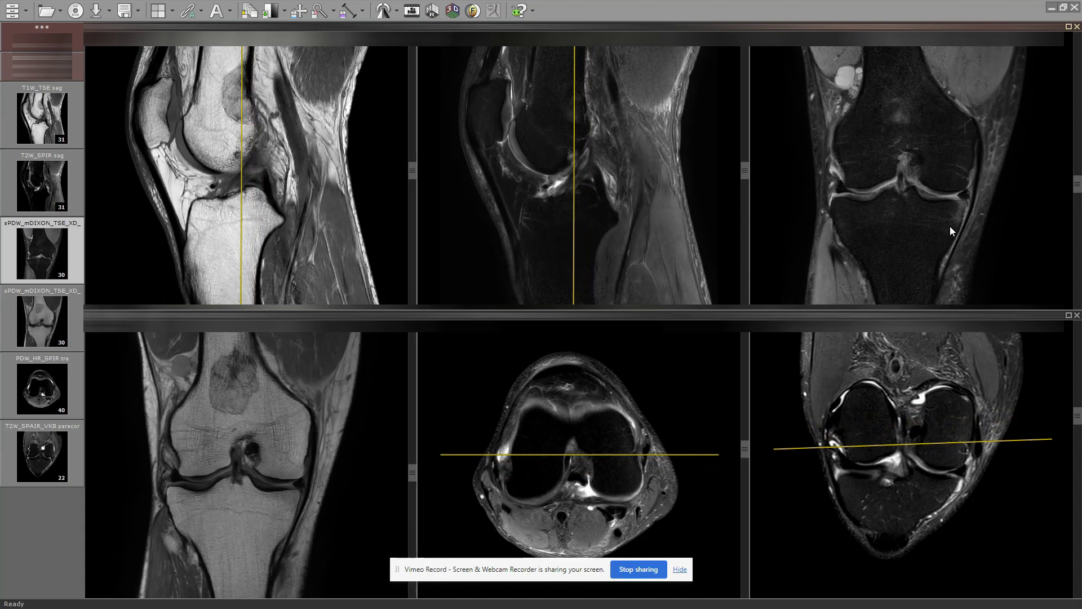
scroll(952, 225, "down", 3)
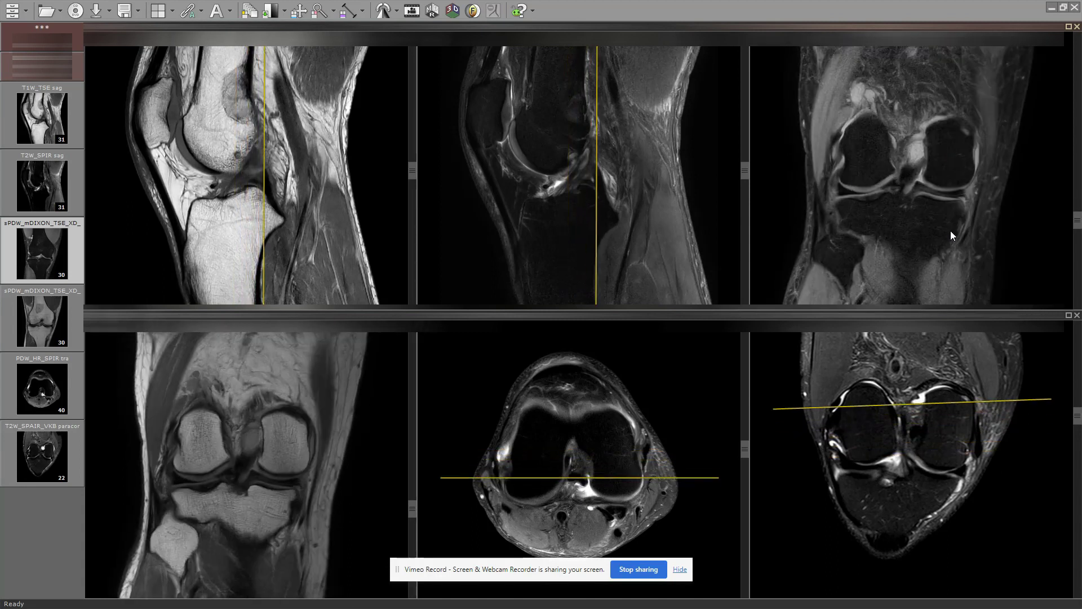
Review the posterior intercondylar region on the coronal and sagittal slices and follow the axial series up to the distal femur
scroll(571, 214, "down", 8)
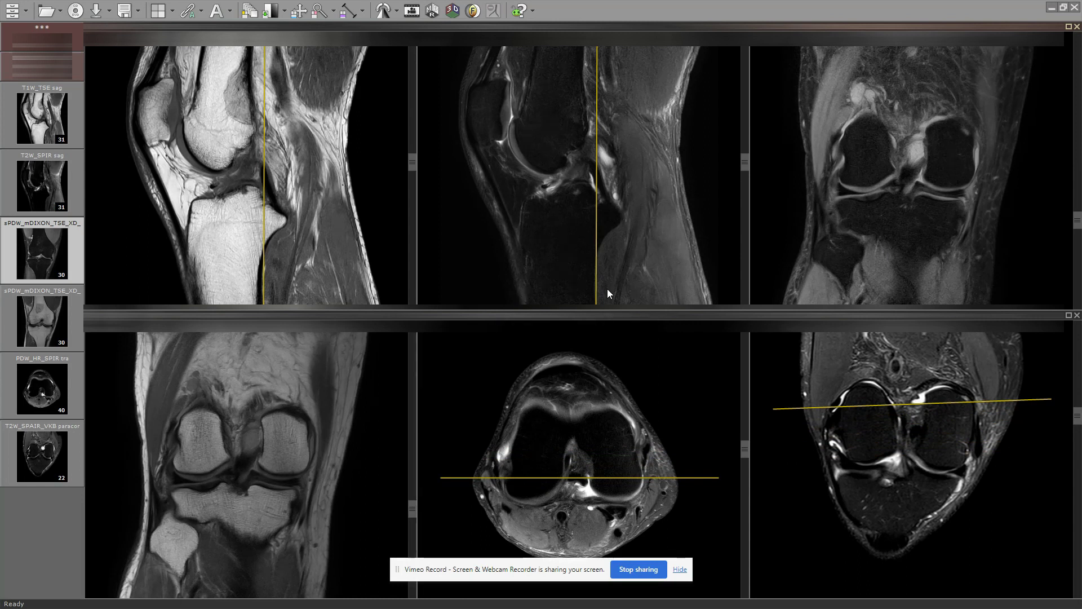
scroll(607, 289, "down", 4)
scroll(597, 426, "down", 10)
scroll(600, 432, "up", 6)
scroll(614, 469, "down", 10)
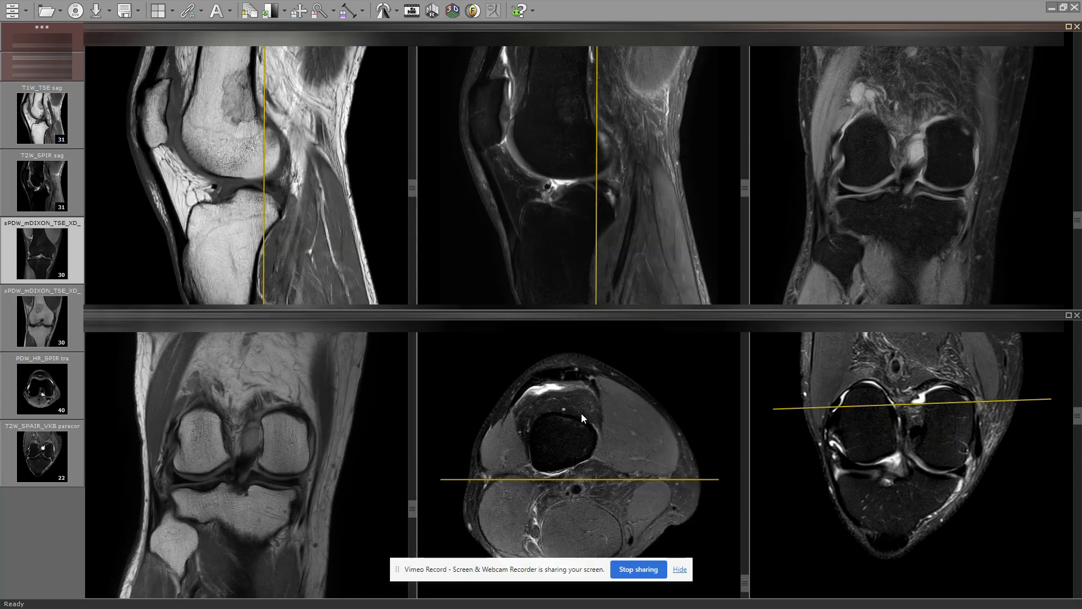
Examine the patellofemoral joint, suprapatellar recess and surrounding soft tissues through the axial slices between distal femur and proximal tibia
scroll(644, 117, "up", 6)
scroll(601, 185, "up", 6)
scroll(166, 197, "down", 5)
scroll(509, 208, "down", 2)
scroll(565, 133, "up", 3)
scroll(566, 133, "down", 5)
scroll(385, 134, "up", 4)
scroll(322, 143, "up", 8)
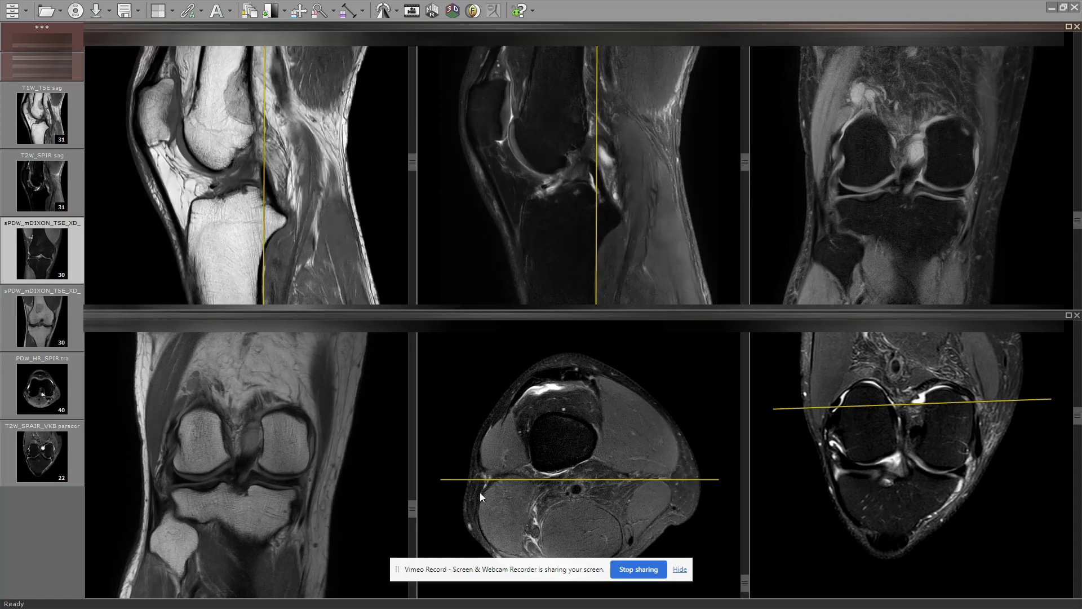
scroll(480, 496, "up", 8)
scroll(939, 160, "up", 8)
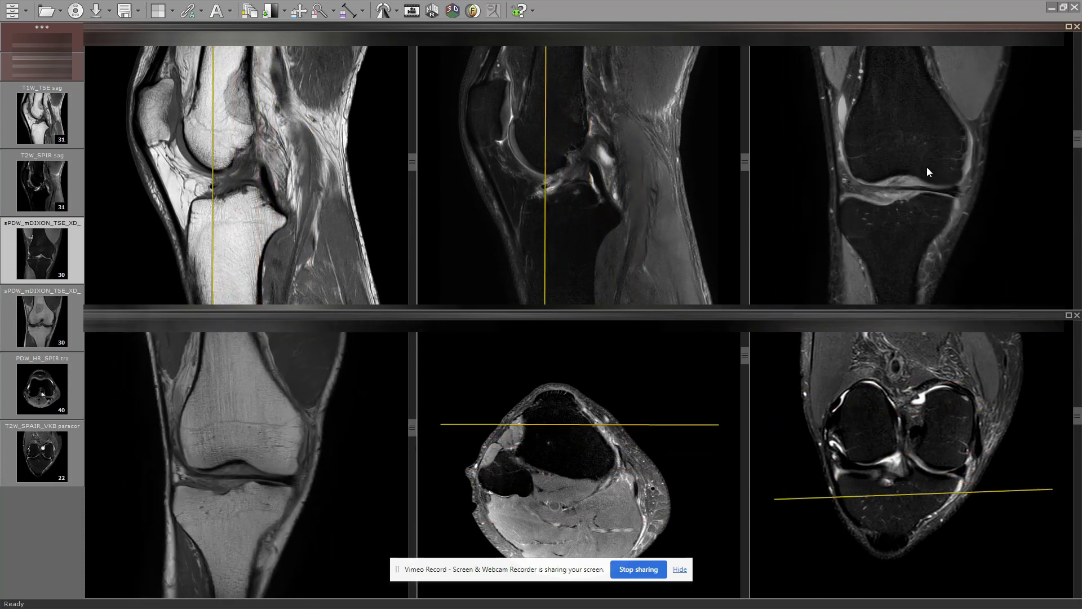
Examine the bone marrow of the distal femur and proximal tibia on the coronal and sagittal T1W slices
scroll(927, 167, "down", 4)
scroll(885, 450, "down", 4)
scroll(556, 164, "down", 2)
scroll(273, 132, "down", 3)
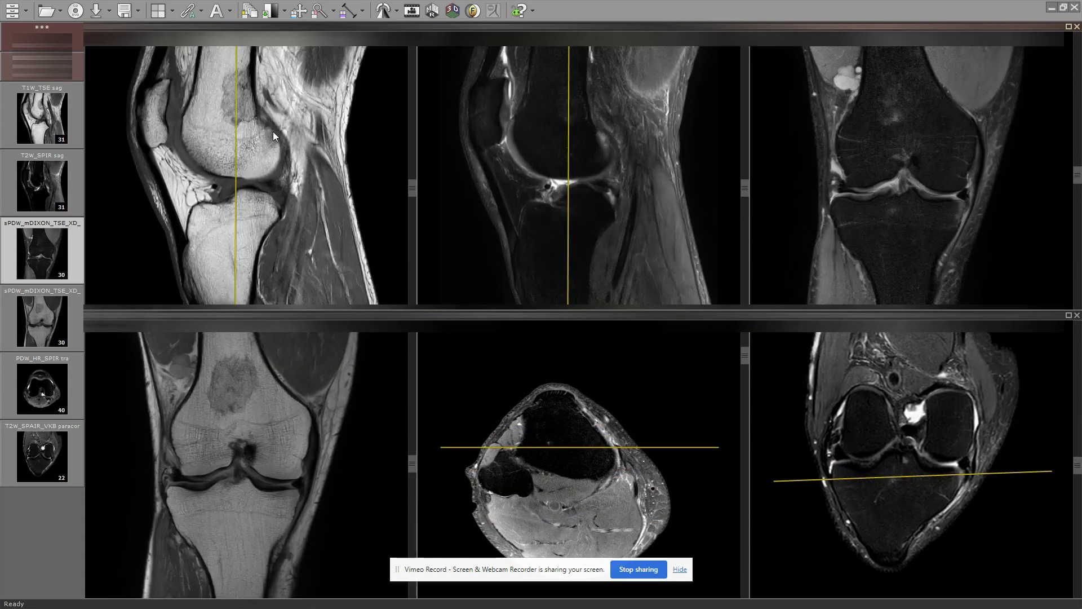
scroll(270, 138, "up", 3)
scroll(579, 141, "down", 3)
scroll(576, 122, "up", 4)
scroll(208, 137, "down", 7)
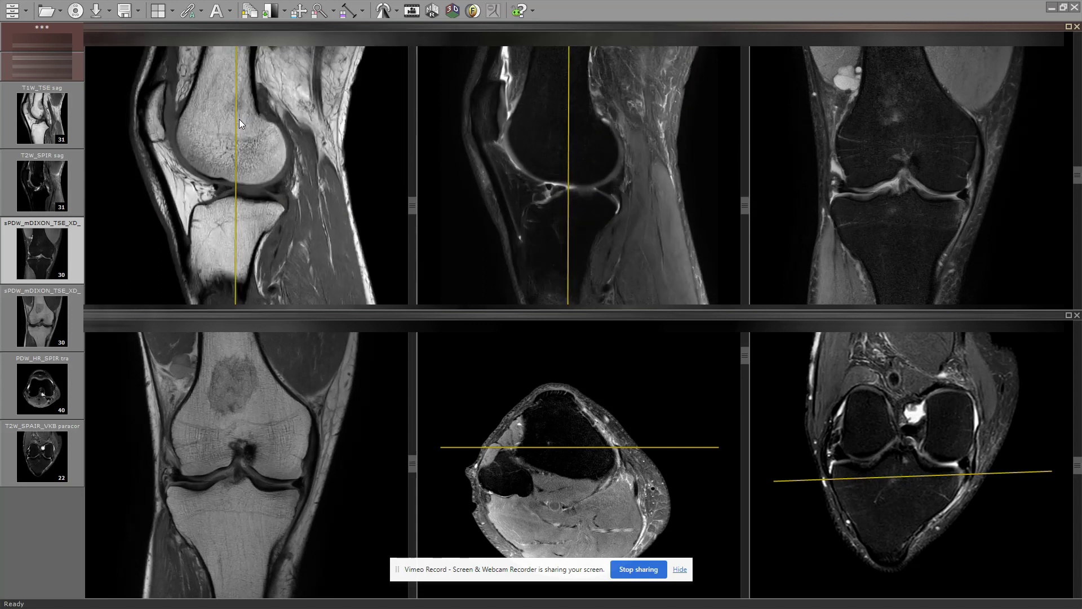
scroll(239, 119, "up", 10)
scroll(545, 286, "down", 3)
scroll(969, 285, "down", 1)
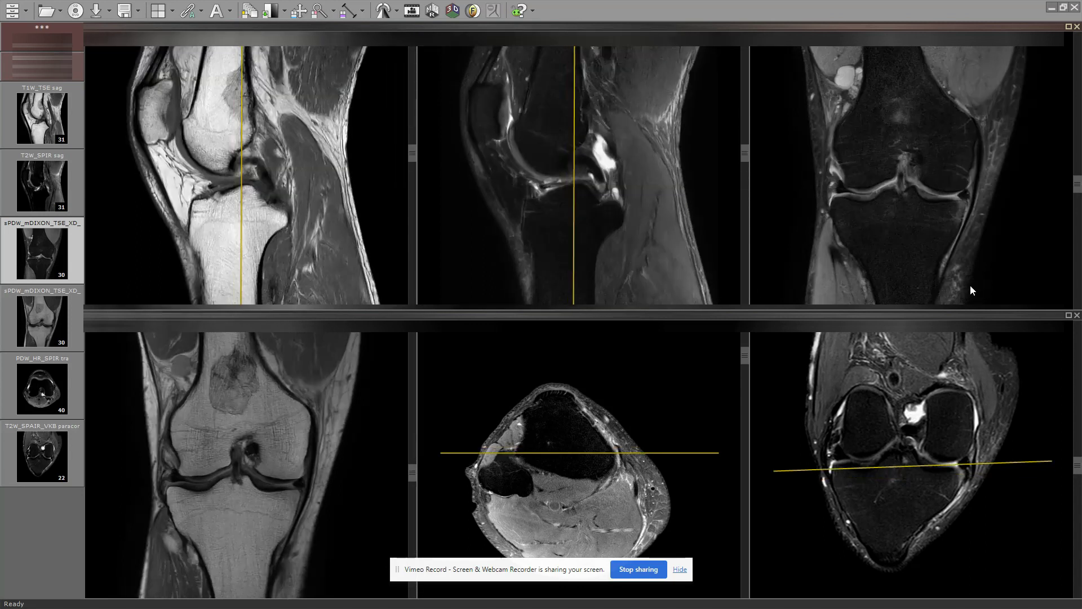
Examine the femorotibial cartilage and menisci on the sagittal T2W_SPIR slices from the lateral to the medial compartment
scroll(970, 288, "up", 3)
scroll(584, 219, "up", 6)
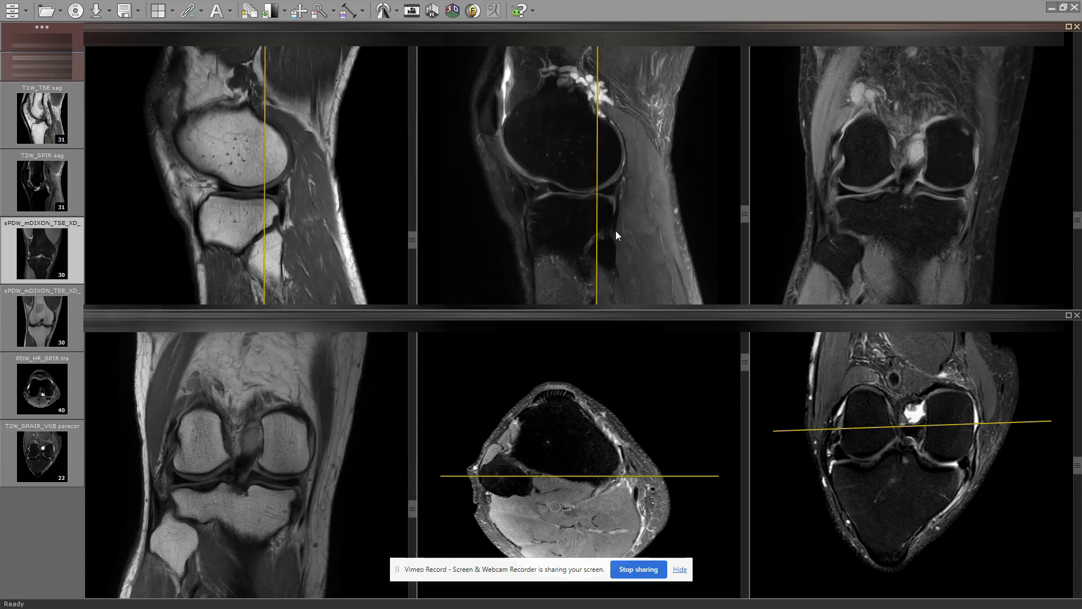
scroll(615, 233, "up", 8)
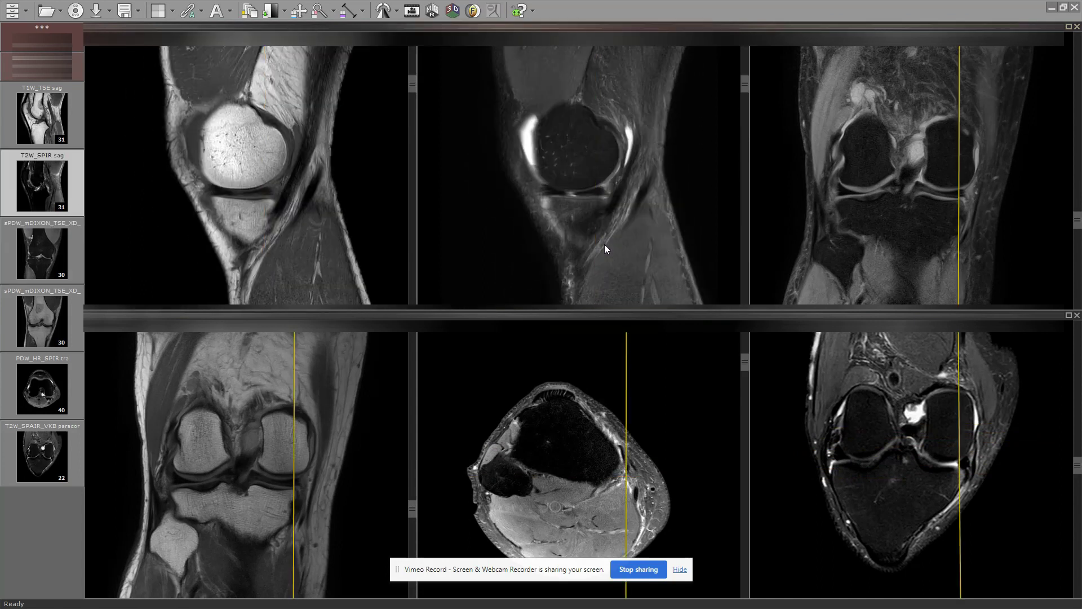
scroll(604, 244, "up", 8)
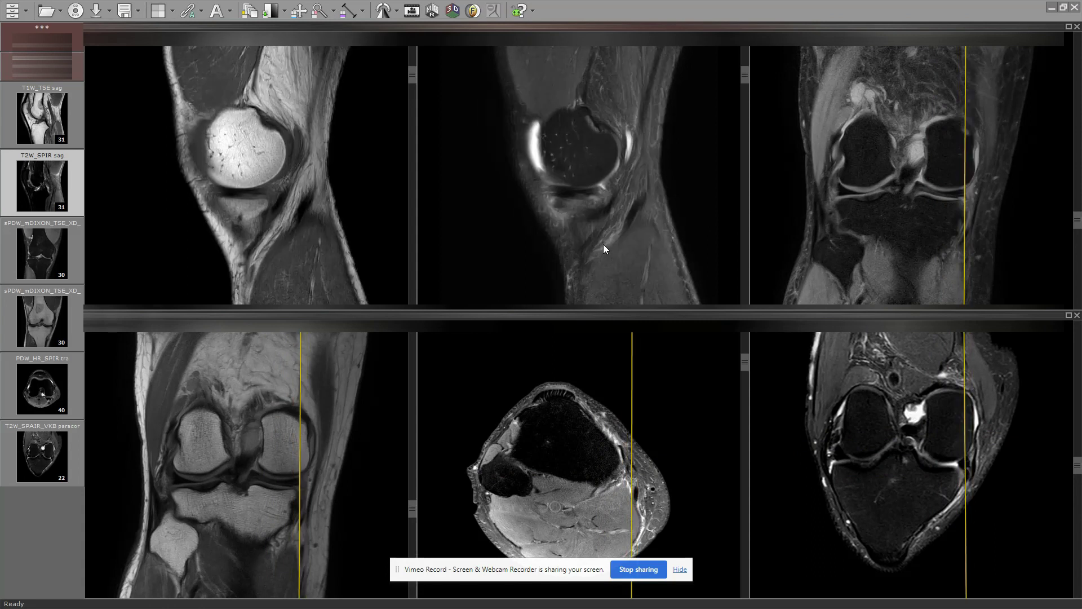
scroll(603, 244, "down", 2)
scroll(975, 248, "up", 6)
scroll(979, 251, "down", 2)
scroll(986, 225, "down", 5)
scroll(979, 263, "down", 6)
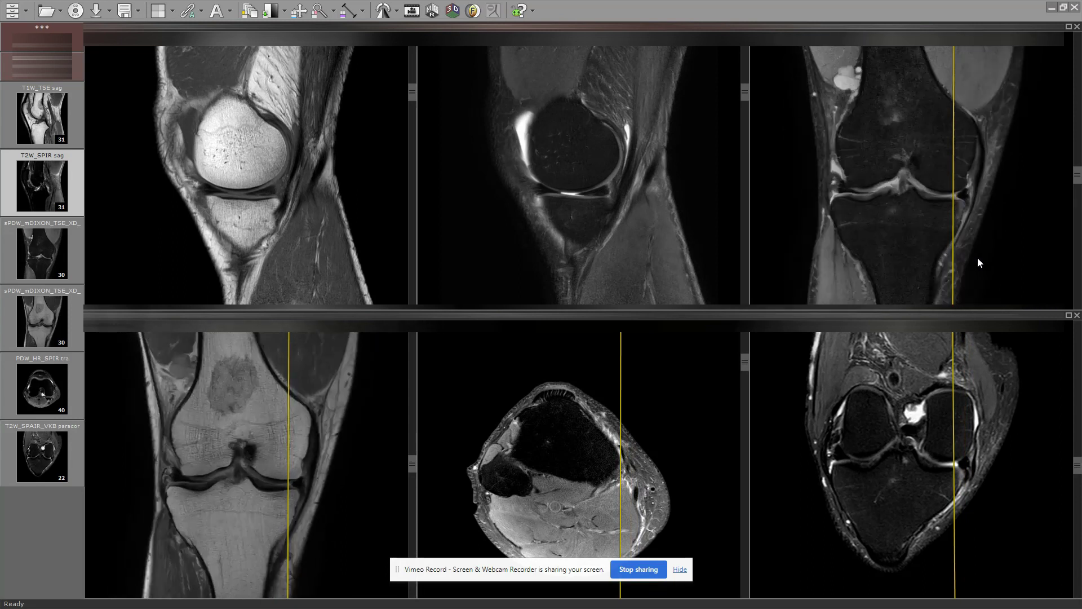
Recheck the medial meniscus and medial joint margin on the coronal mDIXON slices against the medial sagittal images
scroll(976, 266, "up", 6)
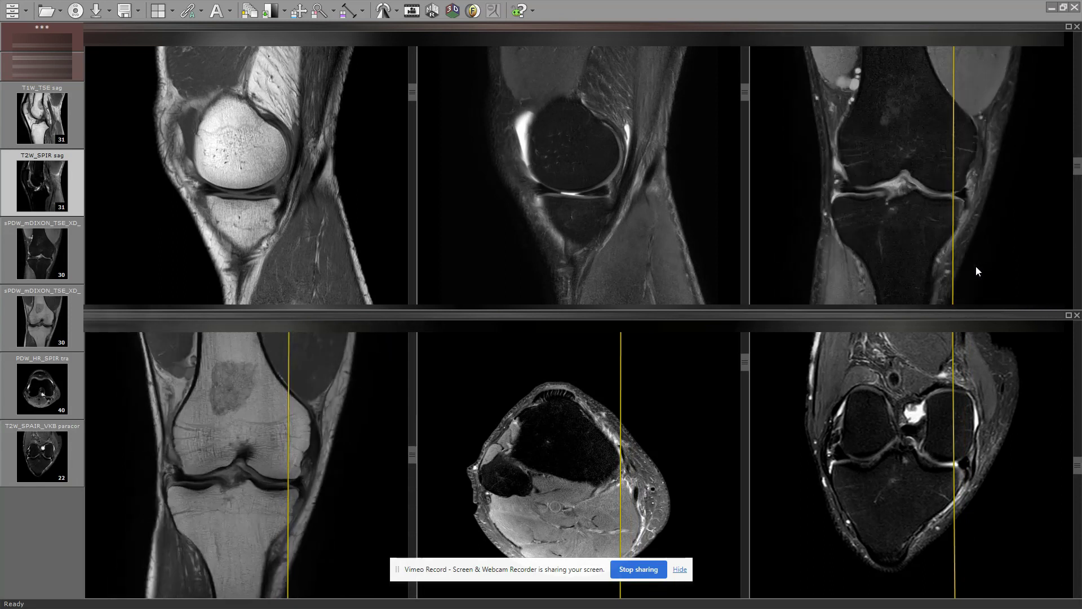
scroll(737, 251, "down", 1)
scroll(862, 247, "down", 5)
scroll(937, 262, "down", 6)
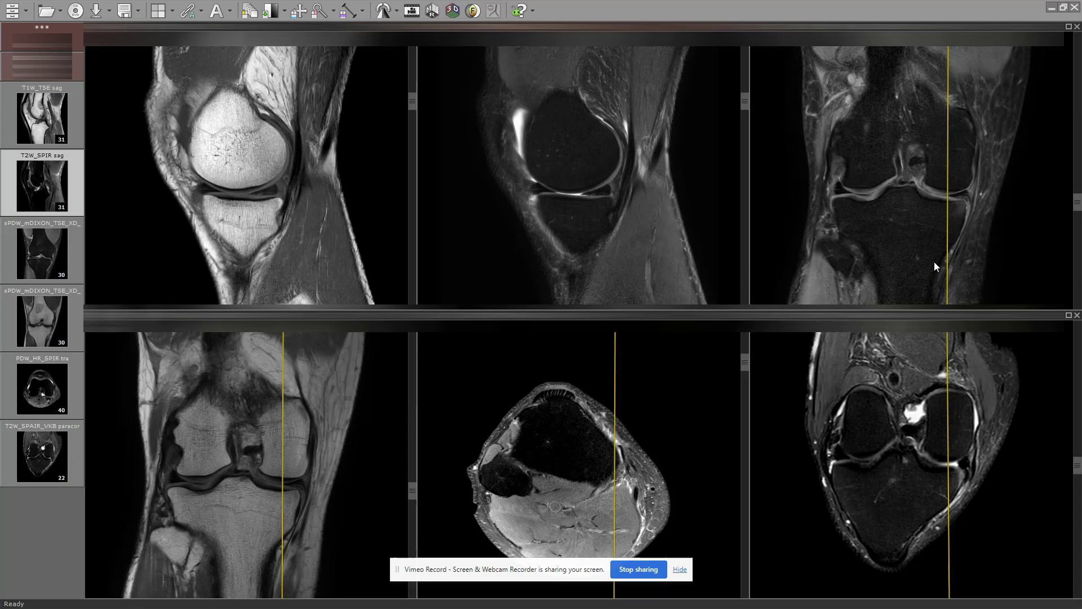
scroll(943, 268, "up", 5)
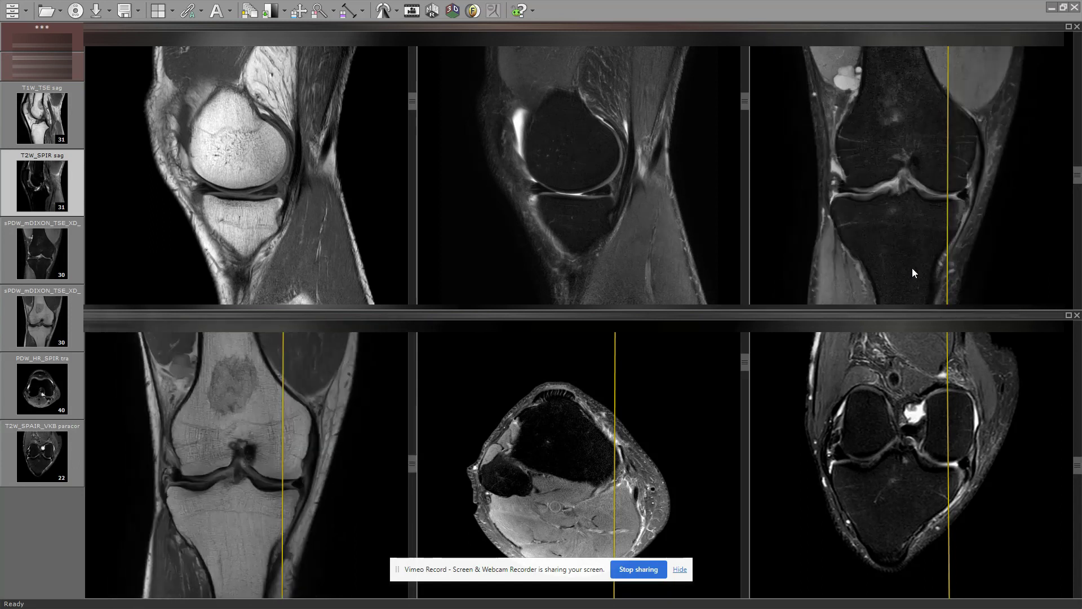
scroll(516, 255, "up", 2)
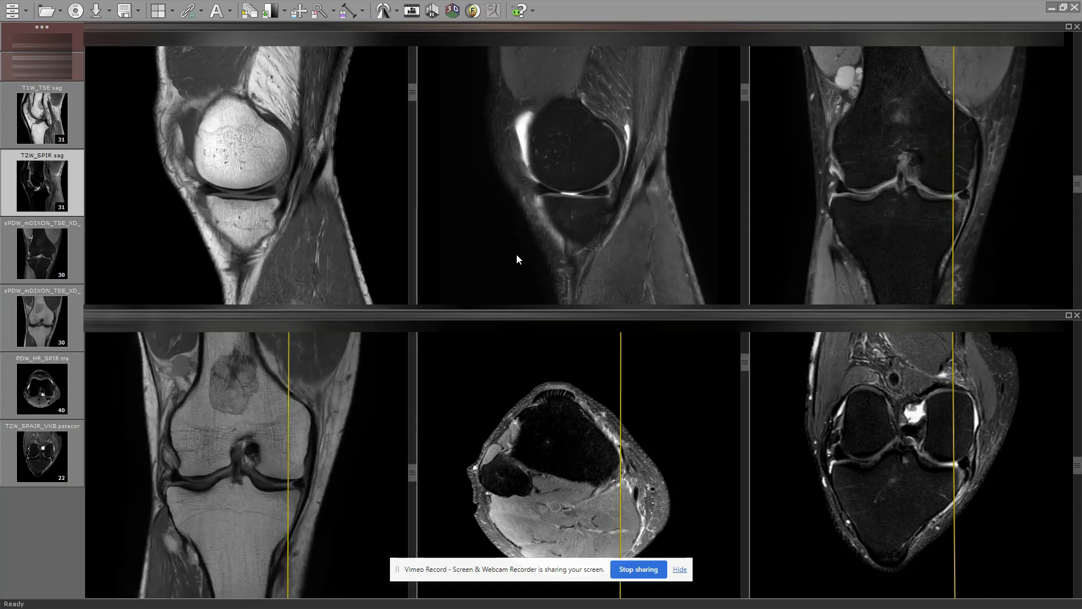
Finish reviewing the axial PDW_HR_SPIR and coronal mDIXON slices, and pause the stopwatch
scroll(543, 496, "down", 10)
scroll(593, 510, "down", 4)
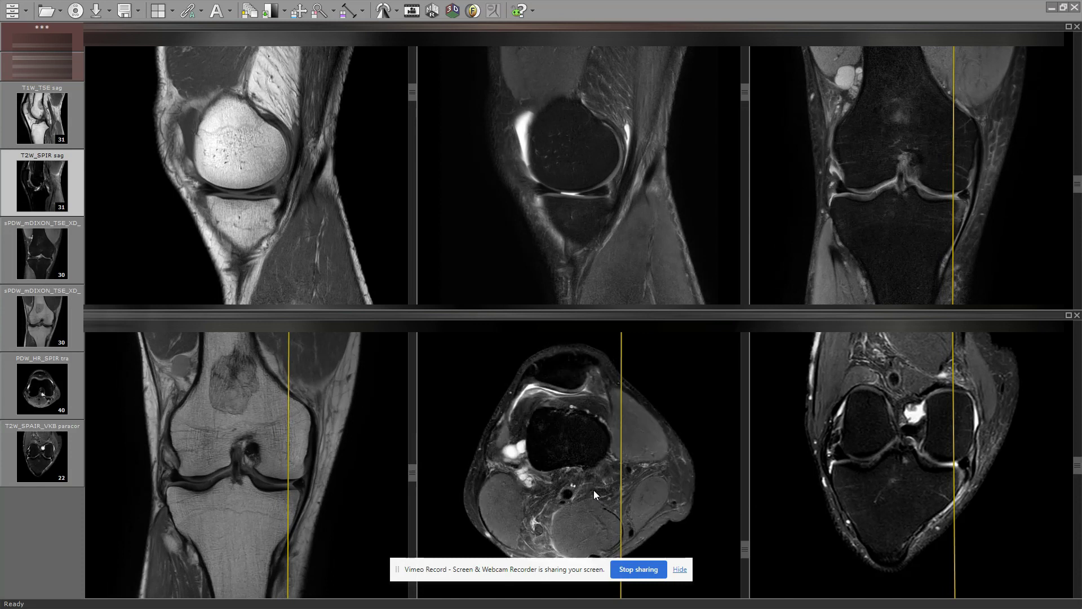
scroll(540, 473, "up", 8)
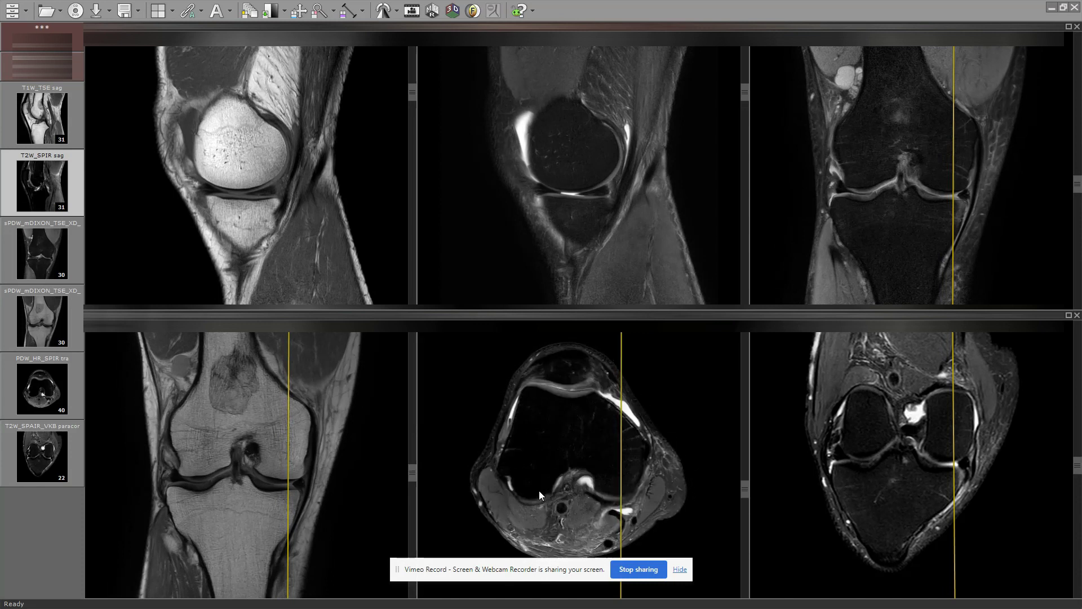
scroll(918, 172, "down", 5)
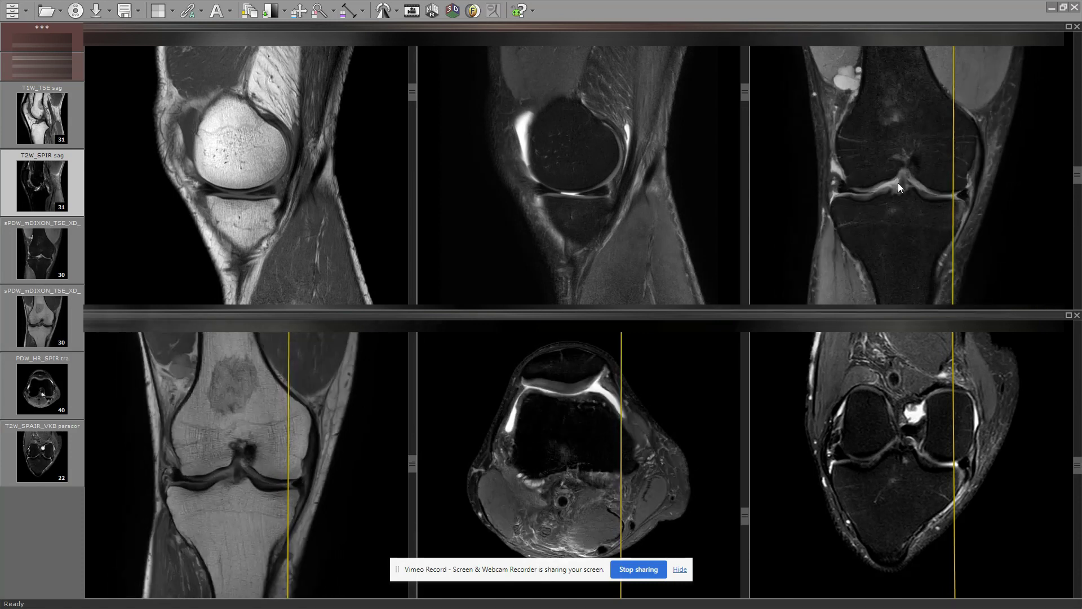
scroll(877, 187, "down", 4)
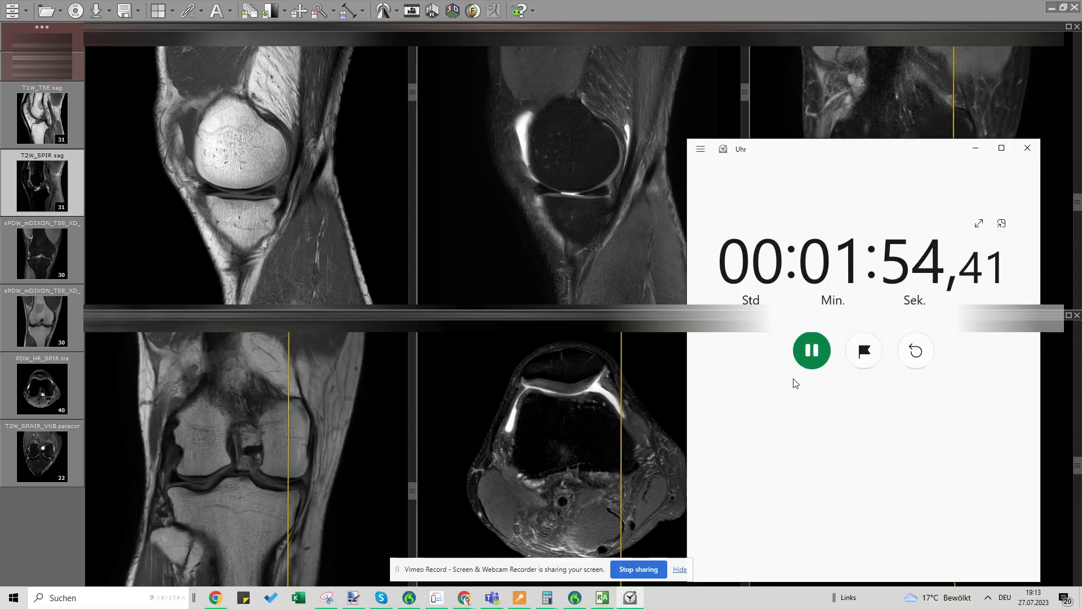
key("space")
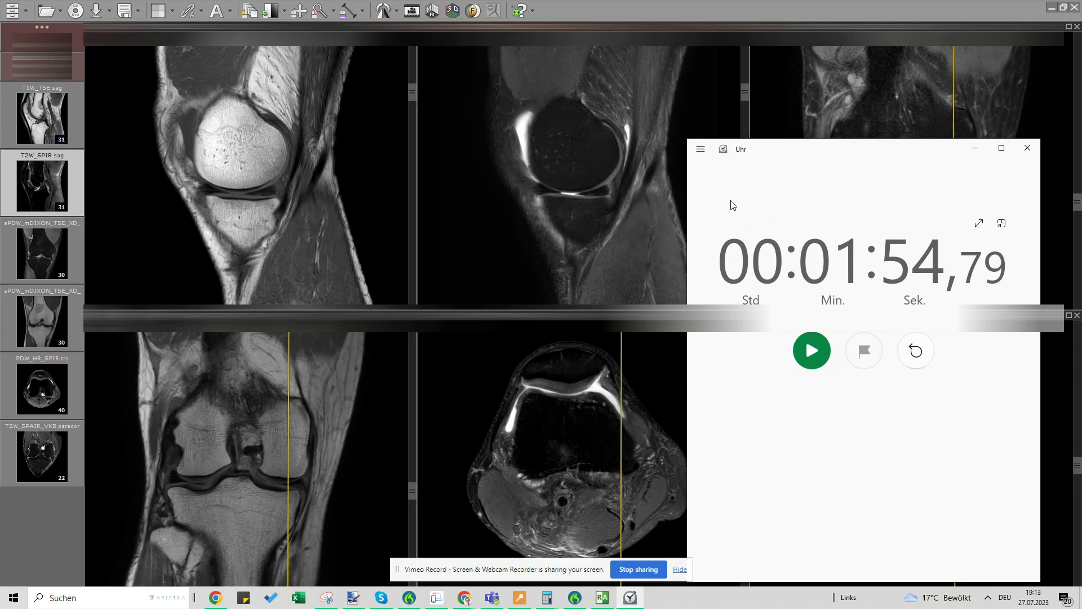
Recheck the patellofemoral joint and distal femur on the axial and coronal slices, and shift the stopwatch window slightly aside
scroll(596, 385, "down", 8)
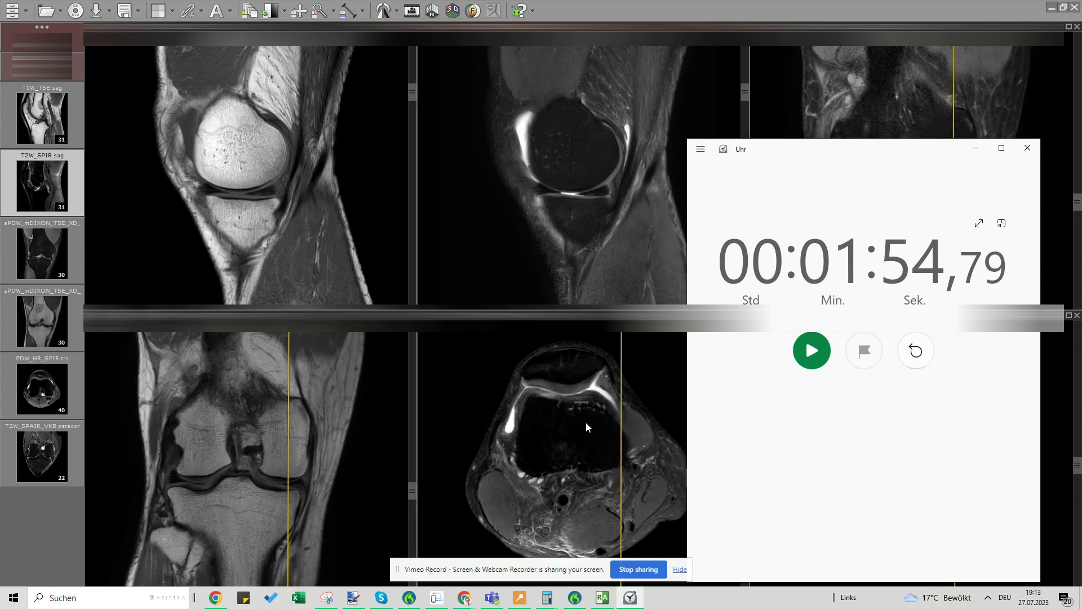
scroll(592, 429, "down", 6)
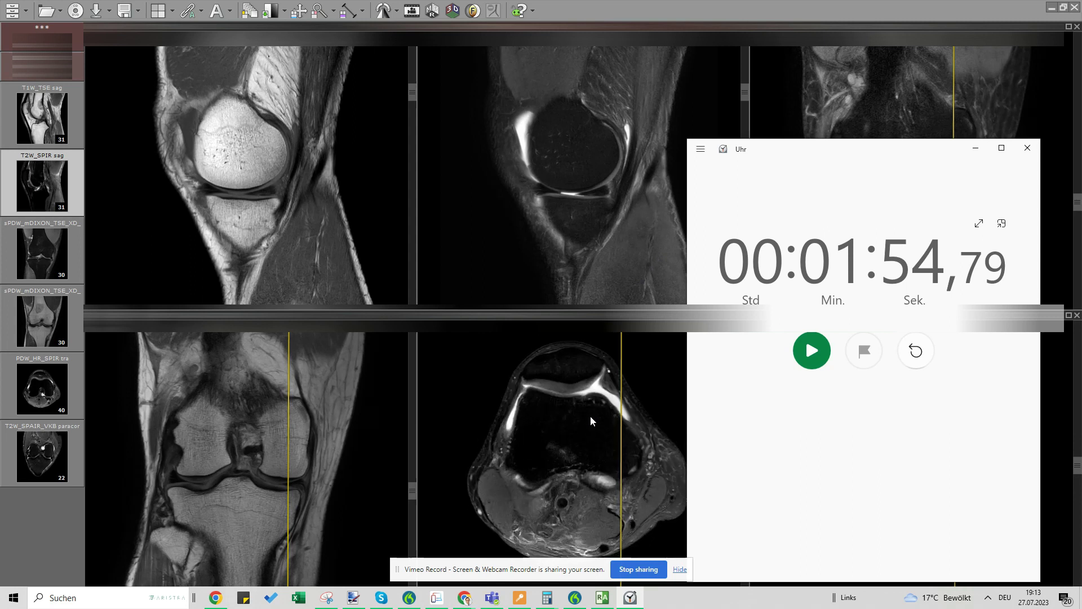
scroll(606, 444, "down", 2)
scroll(242, 495, "down", 5)
scroll(269, 517, "down", 3)
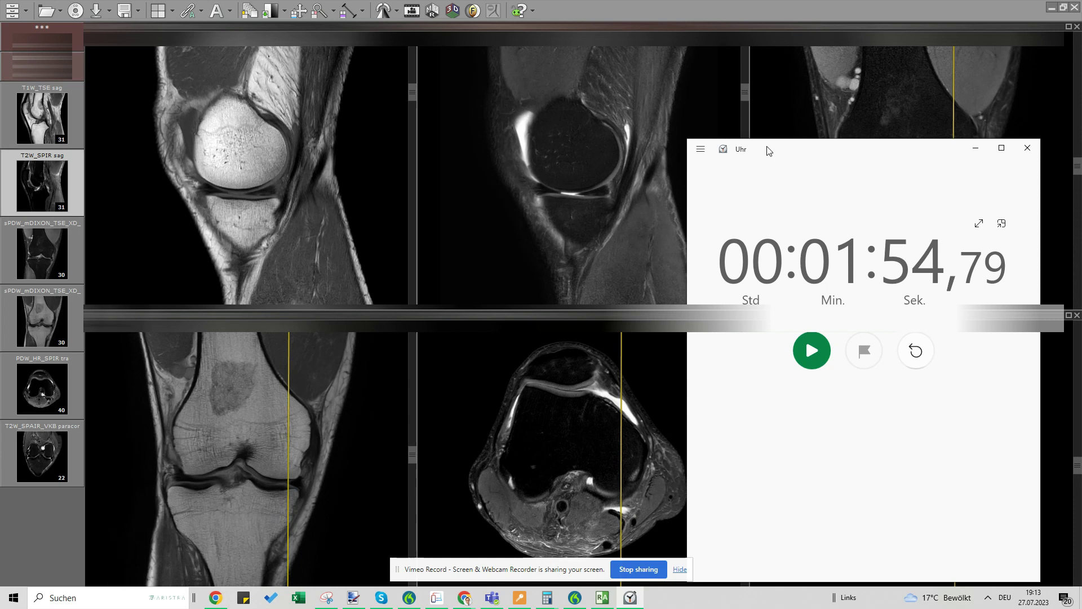
left_click_drag(769, 154, 790, 148)
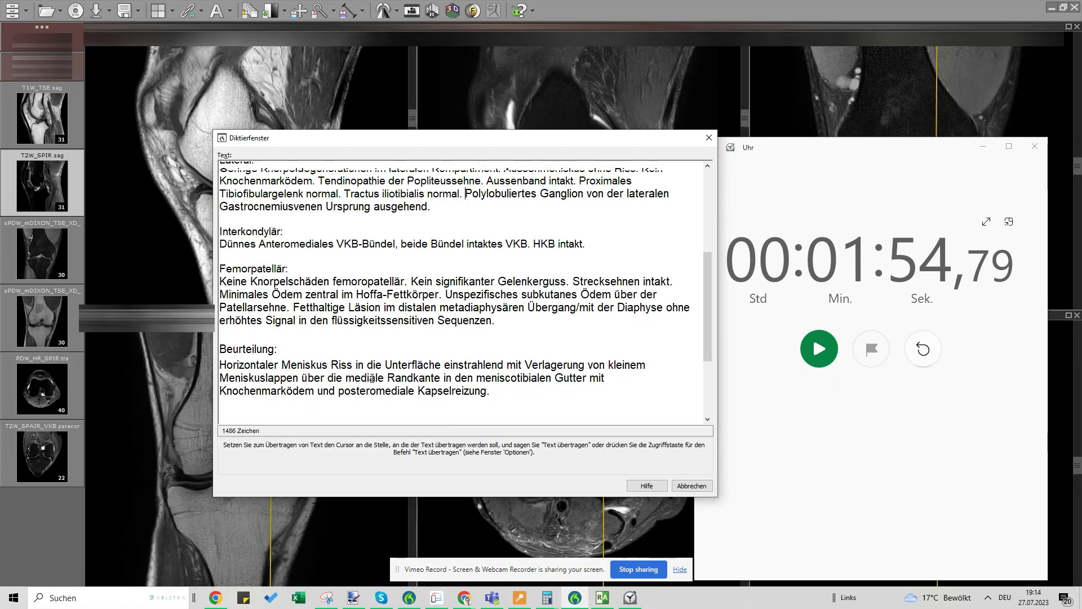
Delete the leftover template text beginning with "Lateral: [@]" below the Beurteilung section of the dictated report
scroll(371, 378, "down", 3)
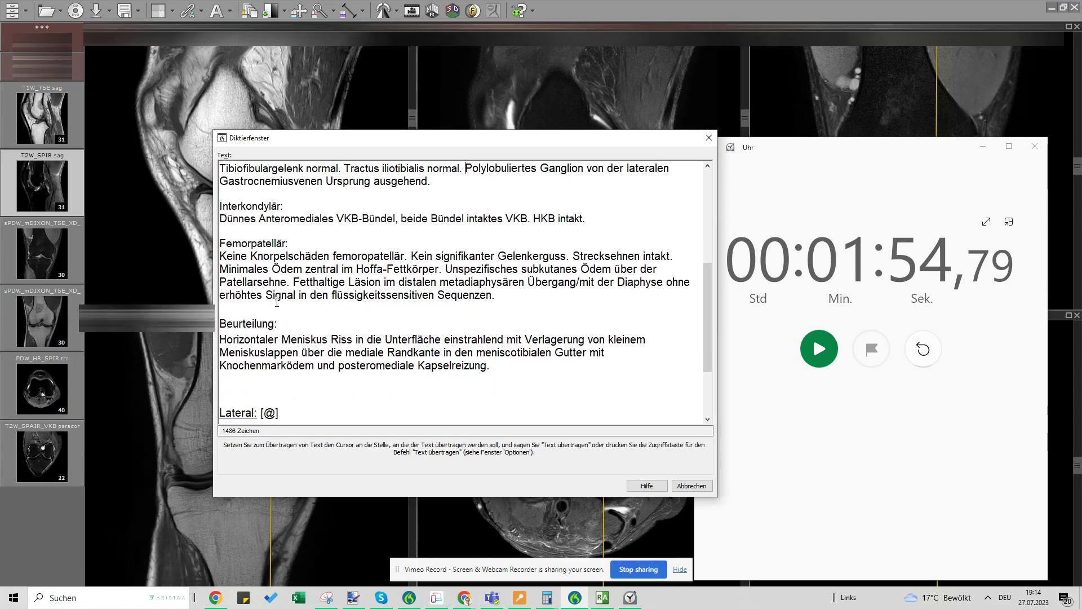
left_click_drag(221, 302, 396, 370)
key("BackSpace")
key("BackSpace")
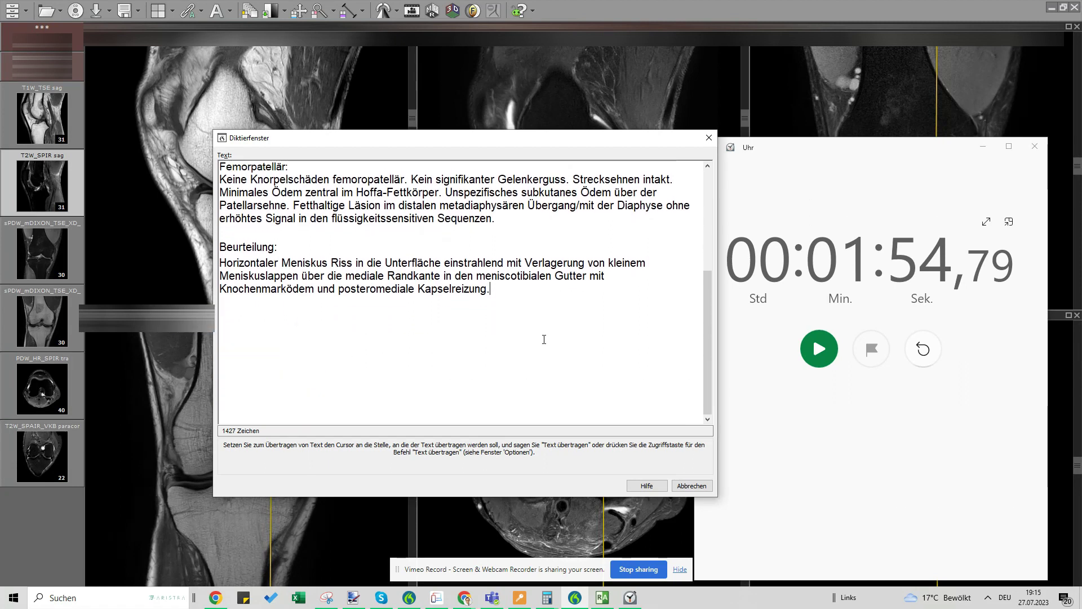
Read the dictated report from Klinische Angaben through the Befund sections and move the dictation window off the images
scroll(694, 310, "up", 5)
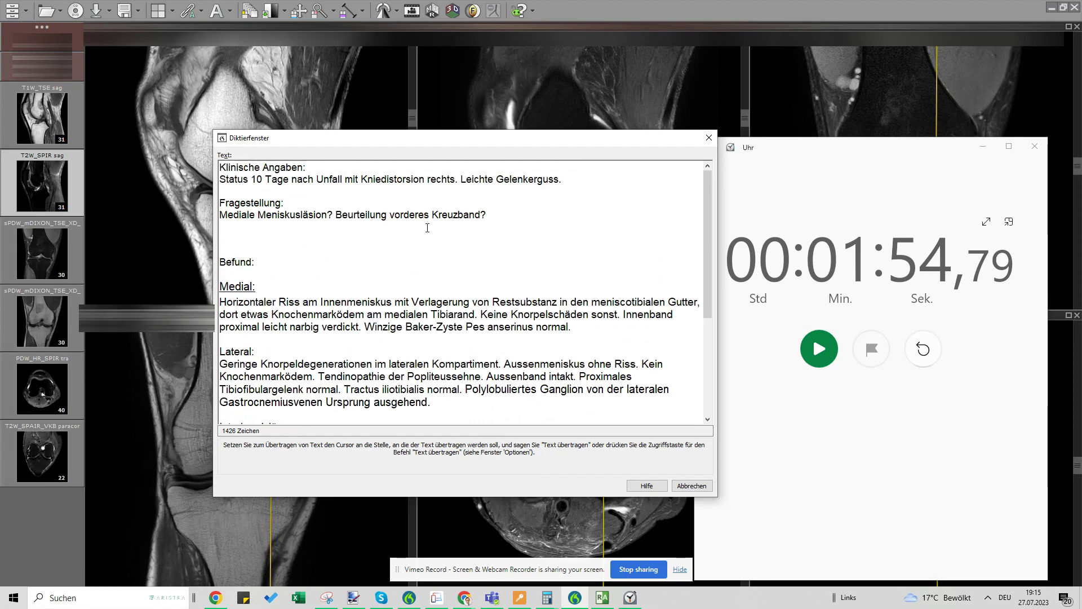
scroll(271, 219, "down", 1)
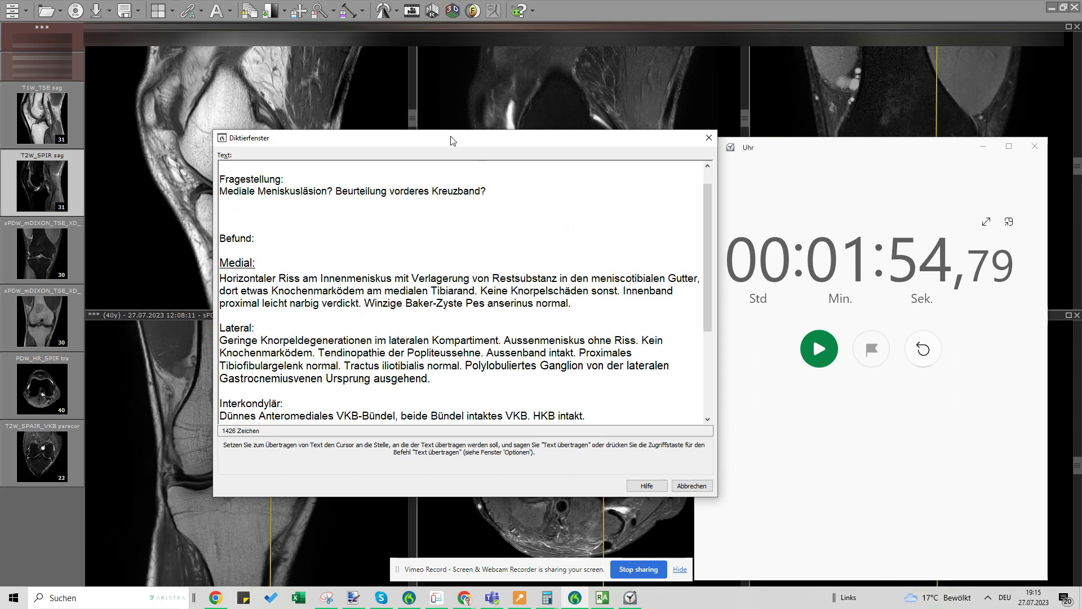
left_click_drag(451, 141, 1081, 148)
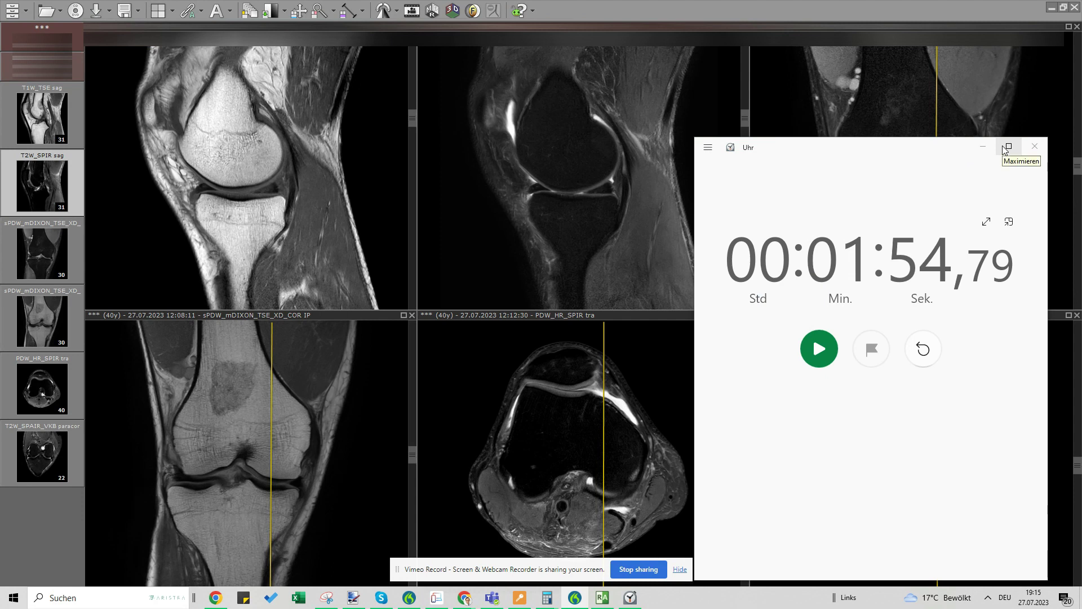
Reset the stopwatch, shrink its window to uncover more of the coronal image, and start timing again
left_click(927, 355)
left_click_drag(689, 148, 740, 300)
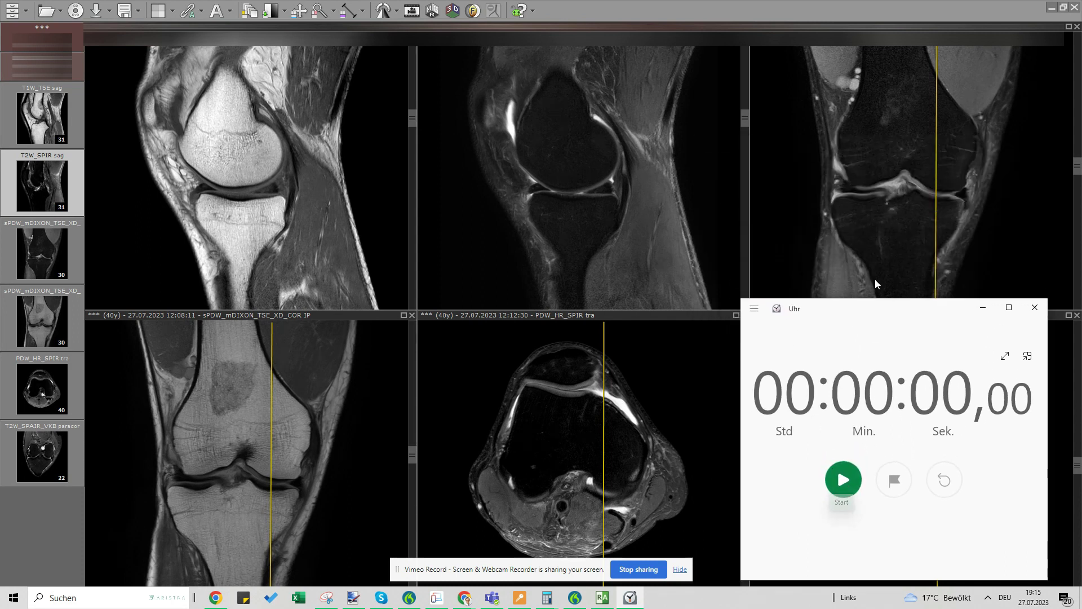
left_click(840, 480)
Enlarge the coronal fat-suppressed mDIXON series and examine the medial meniscus and medial joint margin slice by slice
double_click(875, 190)
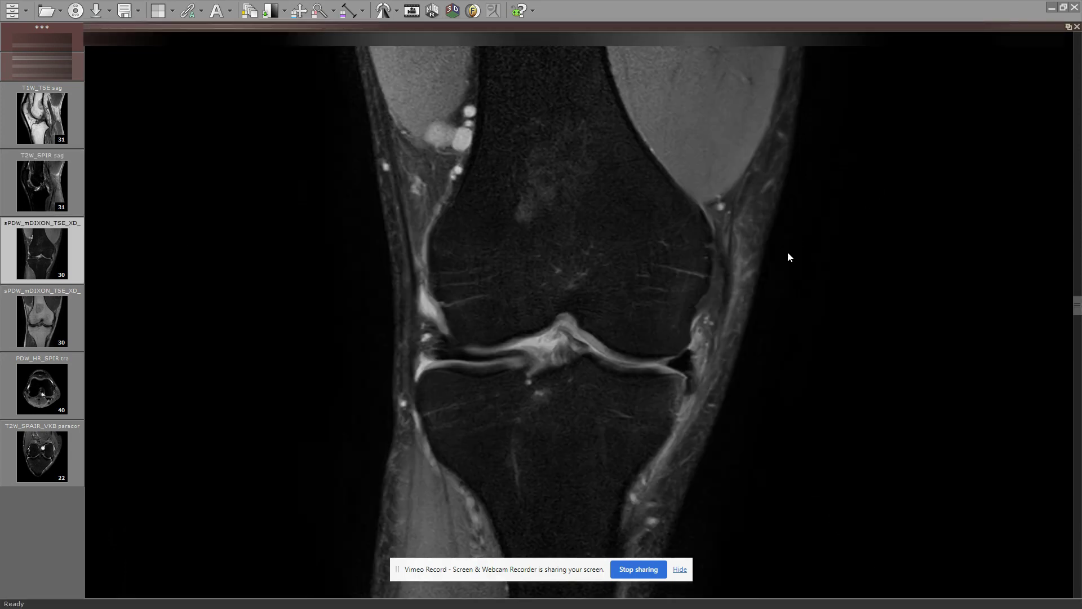
scroll(613, 368, "up", 5)
scroll(607, 348, "down", 6)
scroll(683, 383, "down", 3)
scroll(701, 392, "down", 2)
scroll(703, 394, "up", 3)
scroll(705, 393, "down", 1)
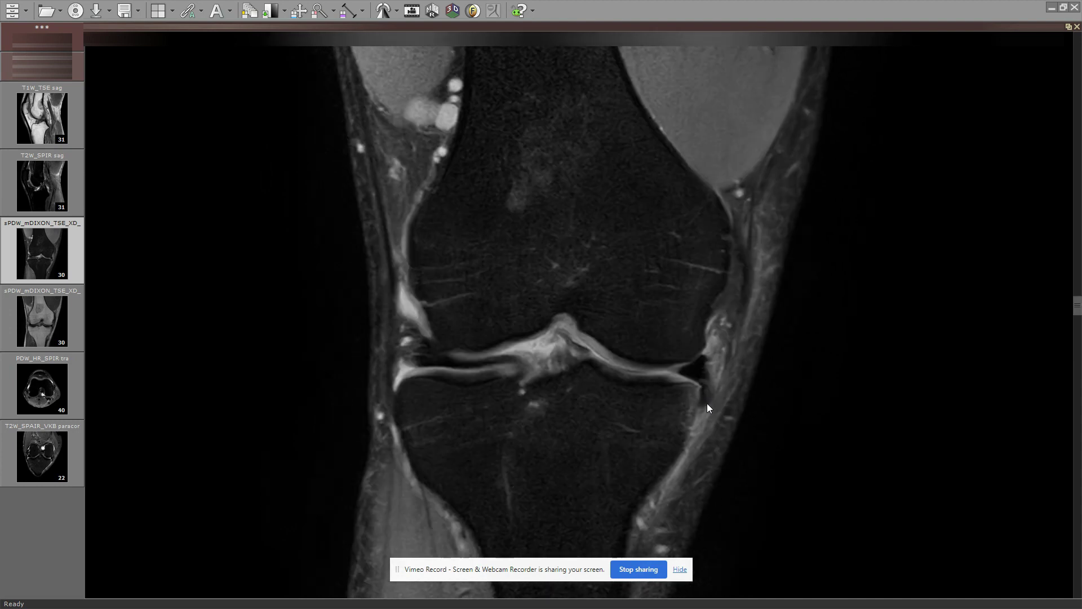
Trace the medial meniscus and adjacent medial tibial margin on the zoomed coronal mDIXON slices towards the posterior joint
mouse_move(704, 408)
left_mouse_down()
mouse_move(703, 376)
mouse_move(698, 390)
left_mouse_up()
scroll(702, 401, "down", 3)
scroll(698, 395, "down", 2)
scroll(691, 393, "up", 2)
scroll(686, 391, "down", 1)
scroll(689, 394, "up", 1)
left_click_drag(690, 377, 723, 388)
scroll(724, 395, "down", 4)
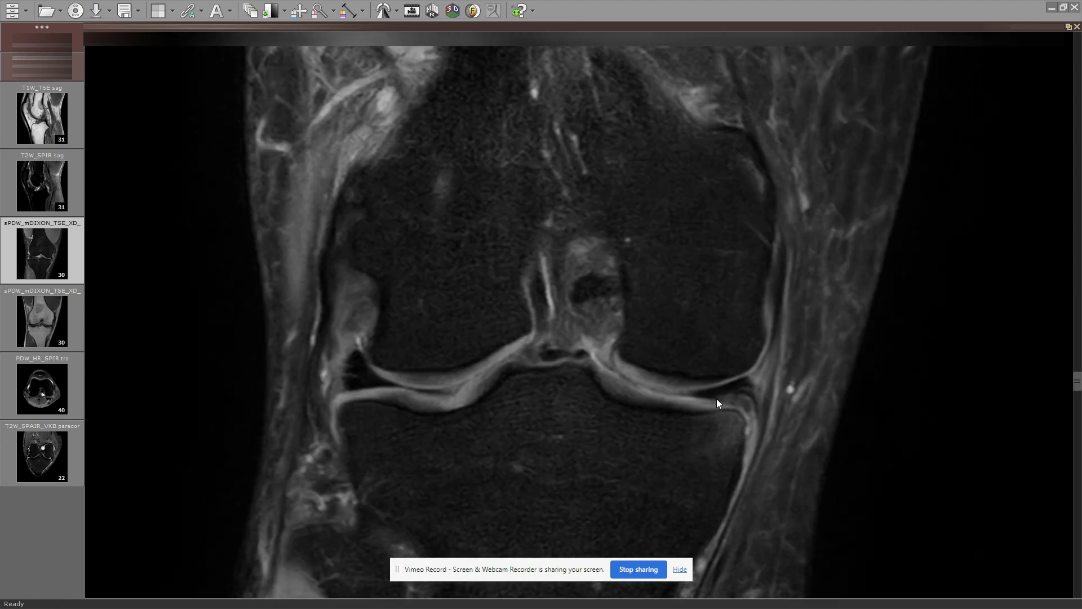
scroll(739, 398, "down", 3)
scroll(724, 404, "up", 3)
Display the sagittal T2W_SPIR series enlarged and examine the medial meniscus out to the medial joint margin
left_click(40, 206)
scroll(735, 354, "down", 5)
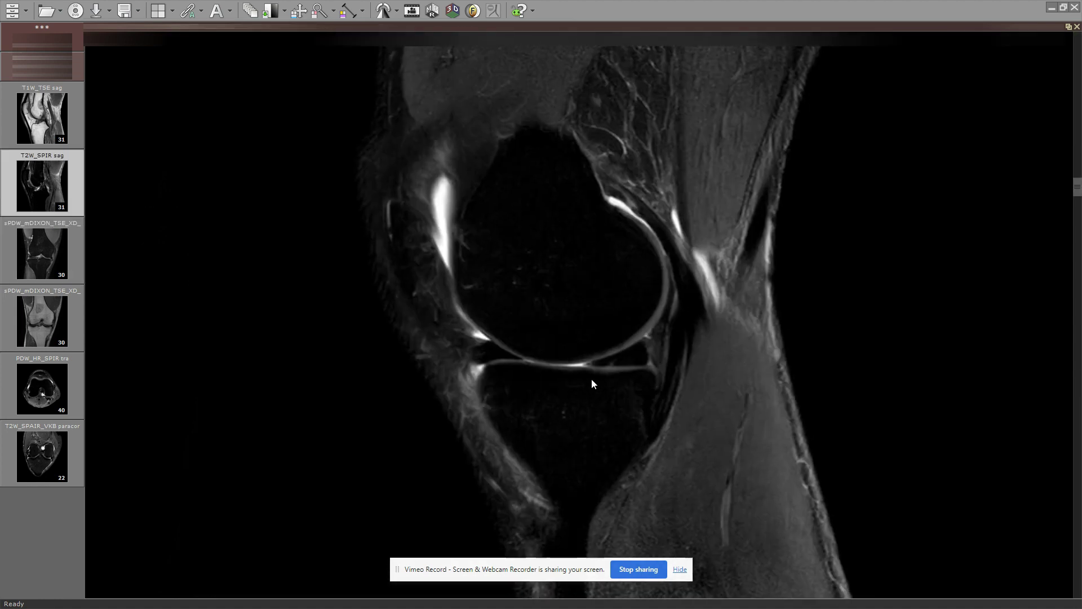
scroll(623, 370, "up", 6)
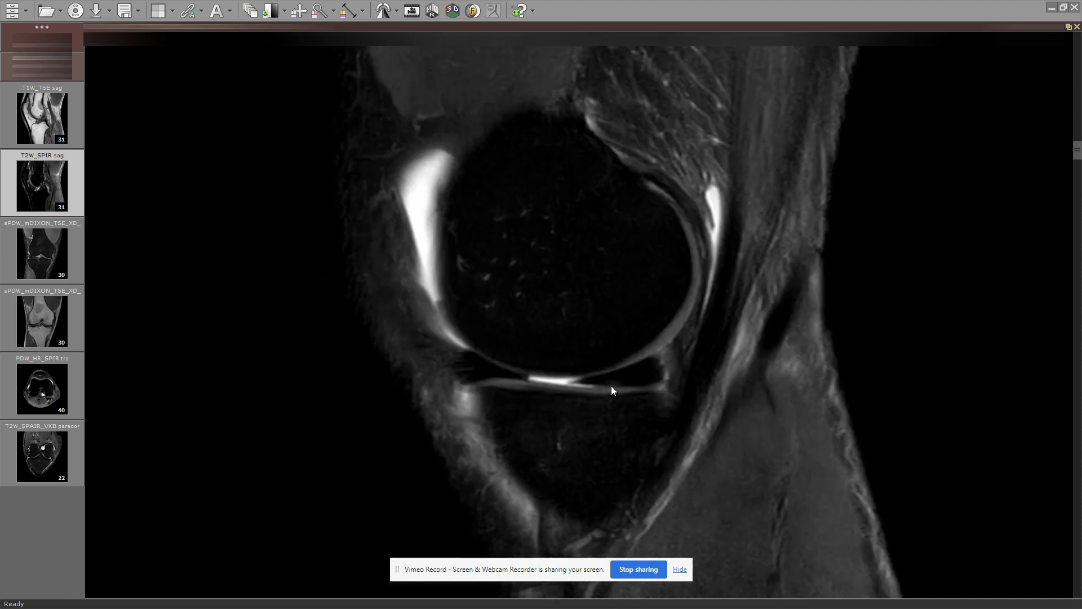
scroll(597, 392, "up", 3)
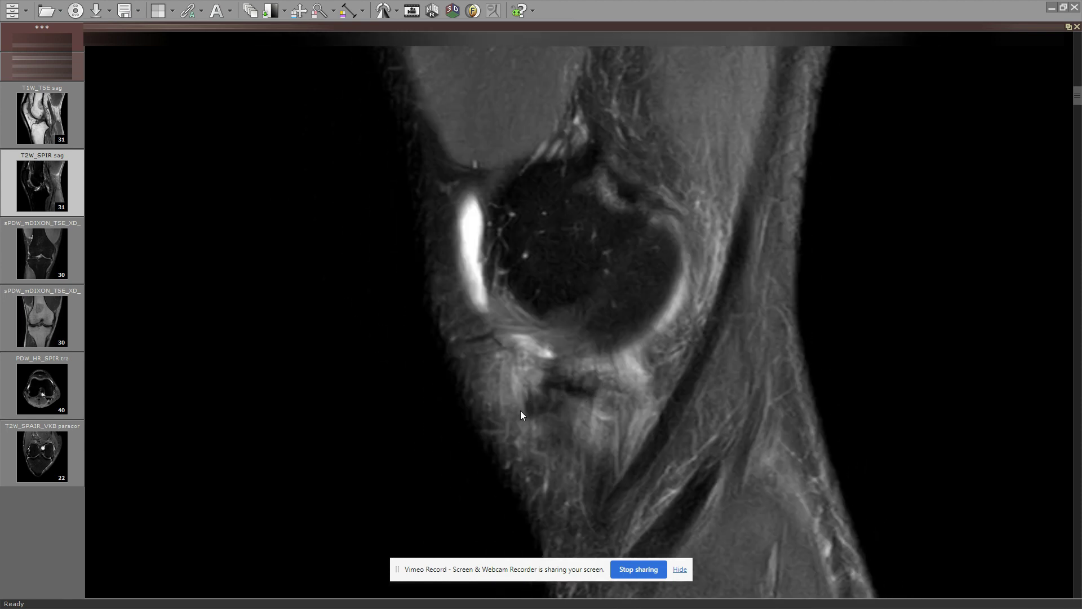
scroll(532, 410, "up", 4)
scroll(530, 410, "down", 4)
Outline the medial tibial rim, meniscal area and surrounding soft tissue with freehand curves on the medial sagittal T2W_SPIR slices
left_click_drag(564, 390, 531, 420)
scroll(526, 400, "down", 3)
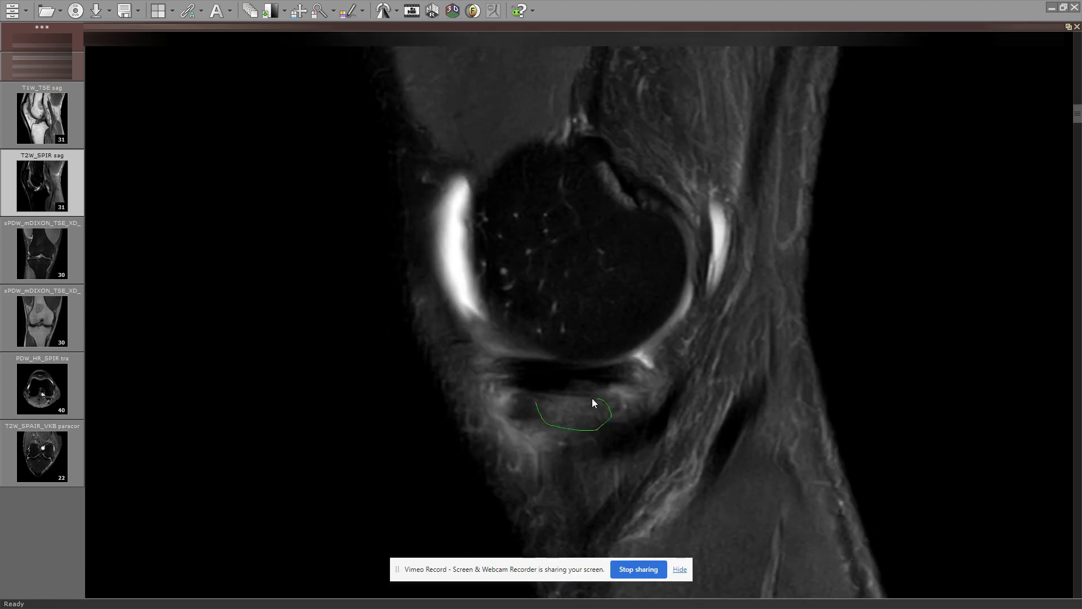
scroll(591, 400, "up", 3)
mouse_move(508, 369)
left_mouse_down()
mouse_move(576, 471)
mouse_move(628, 305)
left_mouse_up()
scroll(617, 383, "down", 3)
scroll(575, 406, "up", 5)
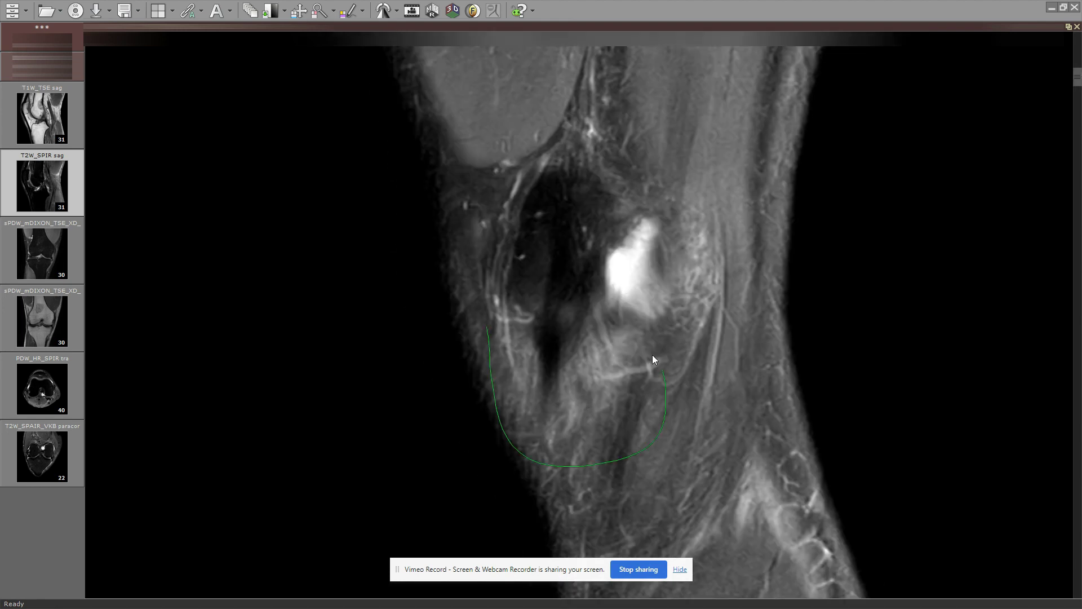
scroll(653, 358, "down", 5)
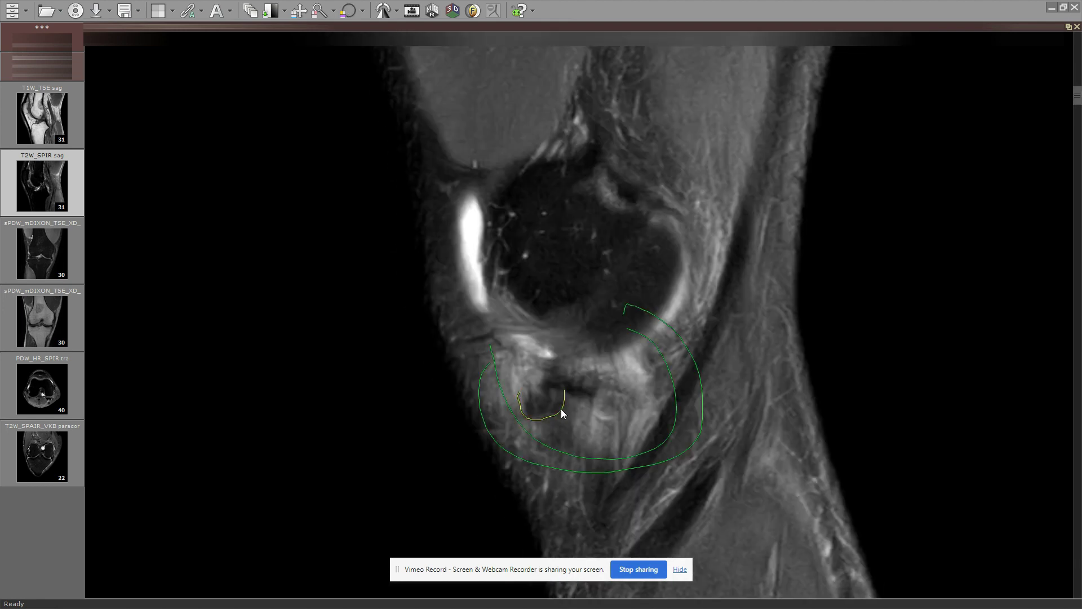
Return to the six-view layout and review the axial slices and the sagittal slices from the medial towards the lateral compartment
double_click(564, 379)
scroll(857, 193, "down", 8)
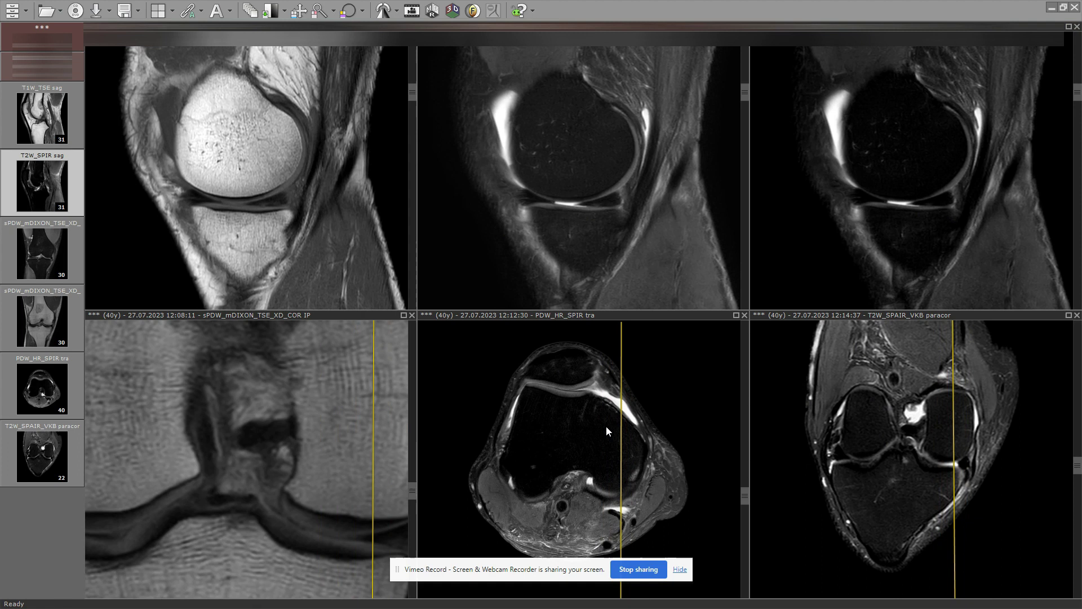
scroll(533, 421, "down", 1)
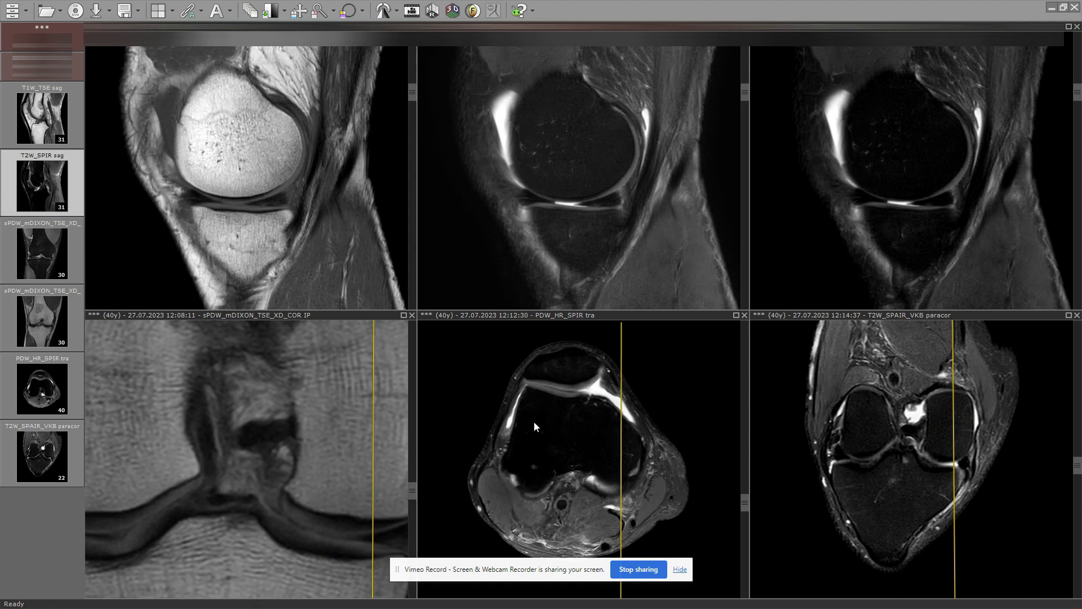
scroll(231, 422, "down", 5)
scroll(968, 185, "down", 7)
scroll(969, 184, "down", 5)
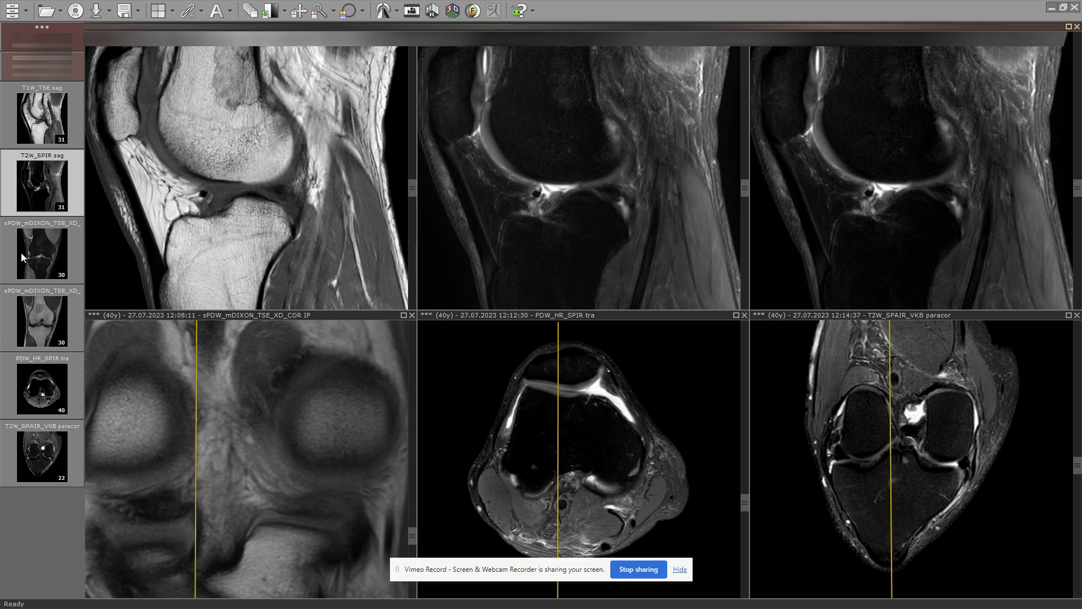
Load the coronal fat-suppressed mDIXON series into the third view and review the menisci and cartilage on its slices
left_click_drag(22, 257, 894, 189)
scroll(893, 189, "down", 8)
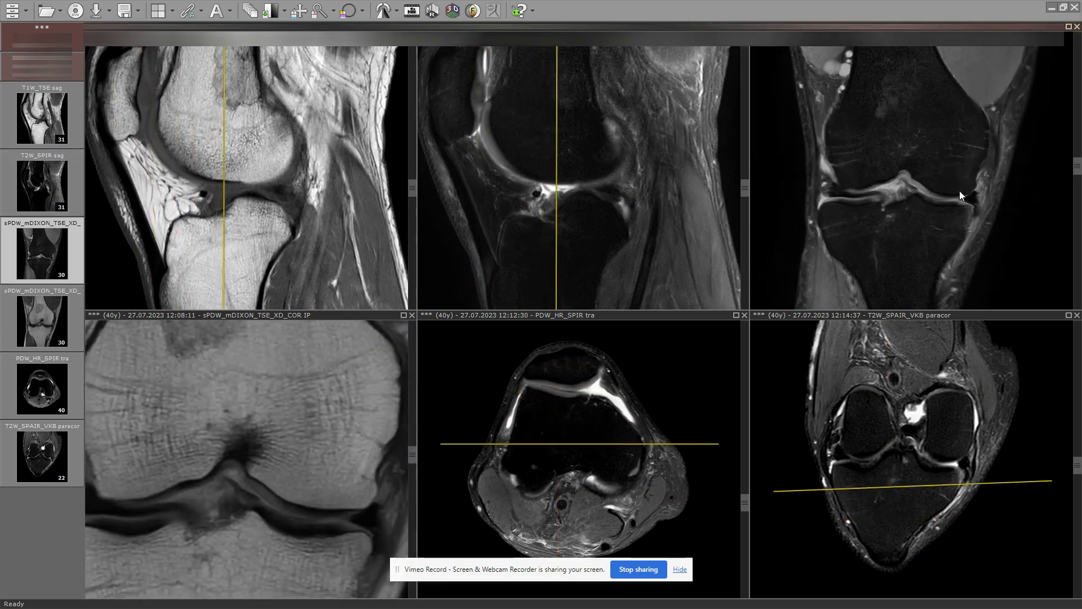
scroll(989, 225, "down", 6)
scroll(976, 219, "up", 7)
scroll(953, 208, "down", 8)
scroll(898, 196, "up", 8)
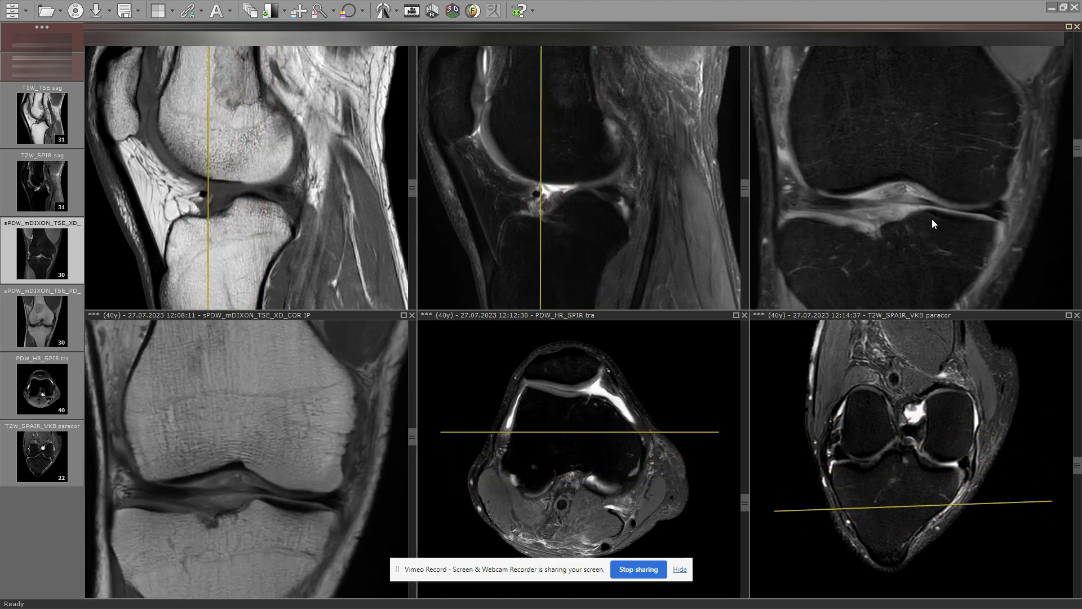
scroll(932, 219, "up", 2)
Enlarge the coronal mDIXON view and examine the intercondylar region, menisci and femorotibial cartilage between anterior and posterior slices
double_click(932, 219)
scroll(491, 357, "down", 3)
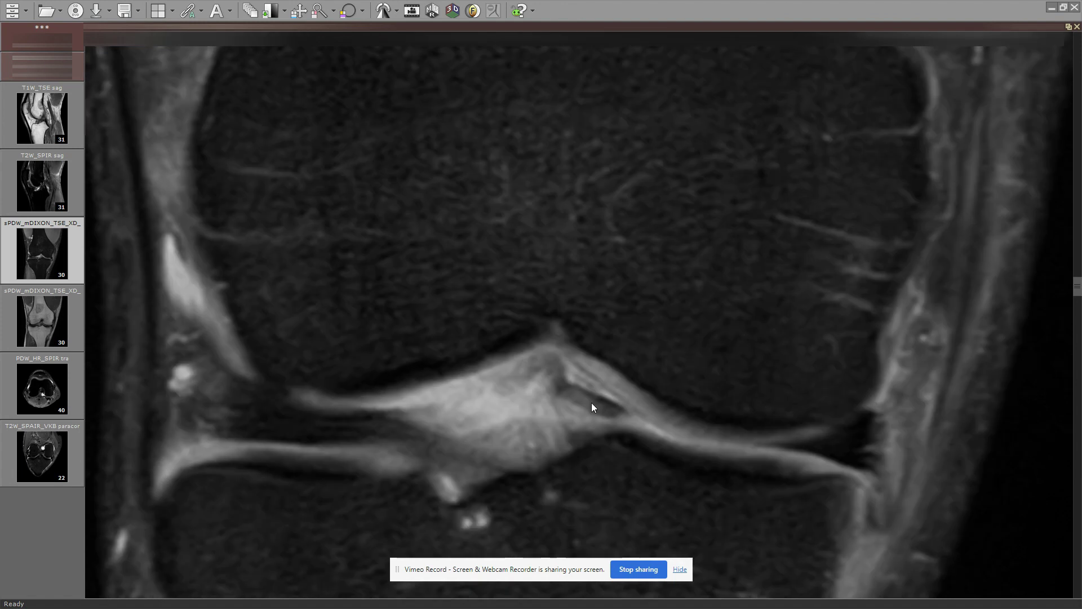
scroll(591, 402, "down", 8)
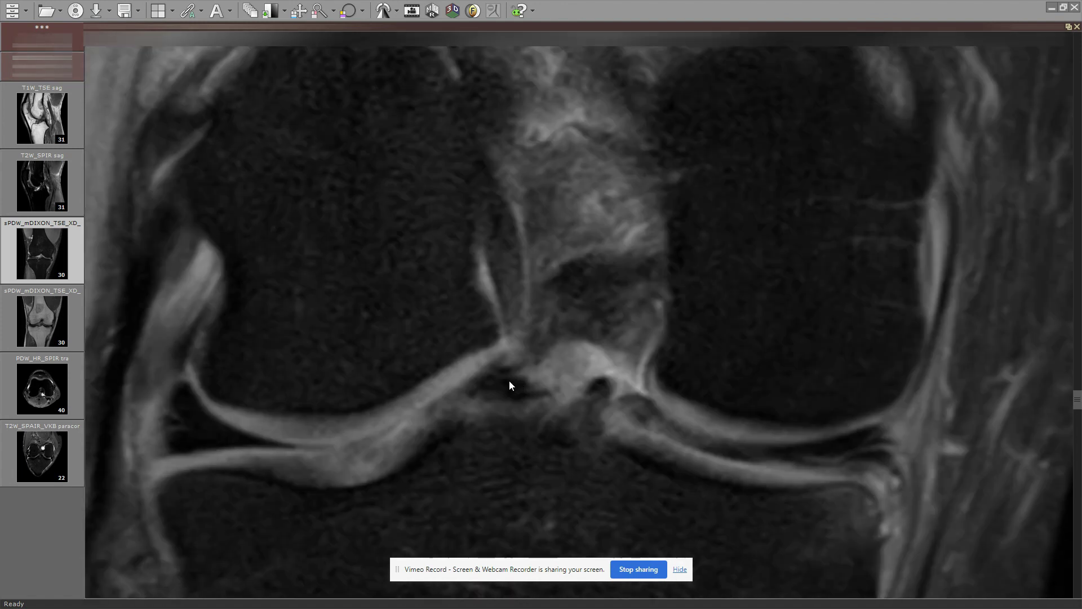
scroll(496, 383, "down", 4)
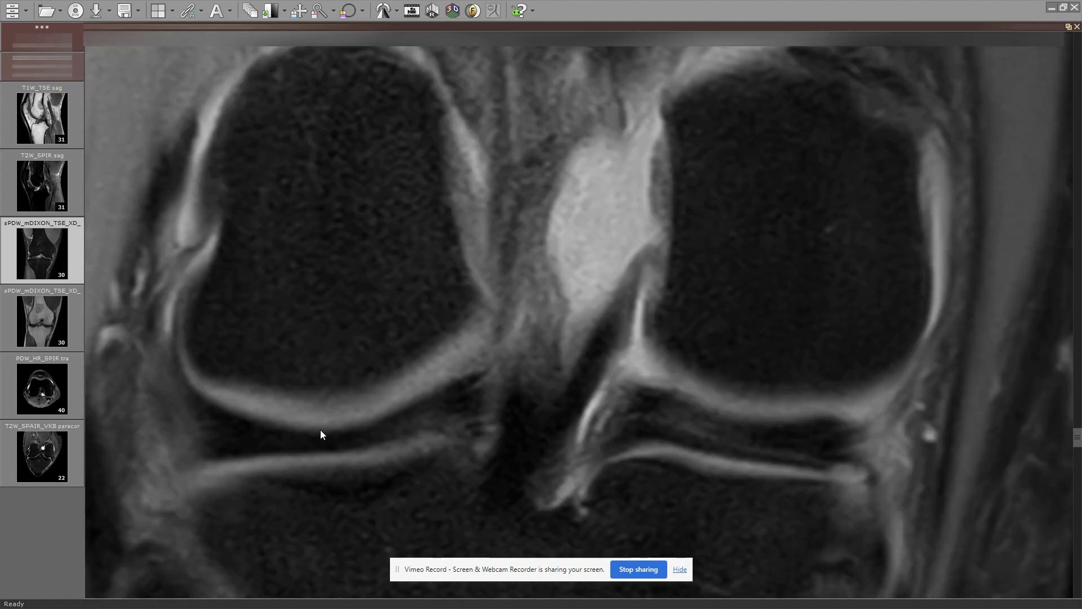
scroll(455, 391, "down", 8)
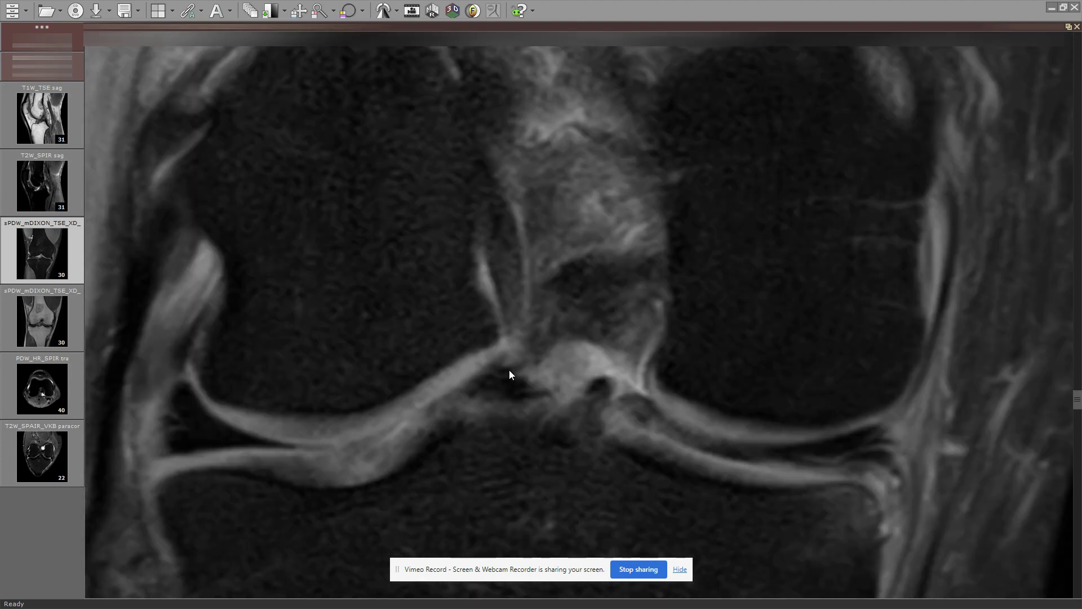
scroll(559, 379, "down", 8)
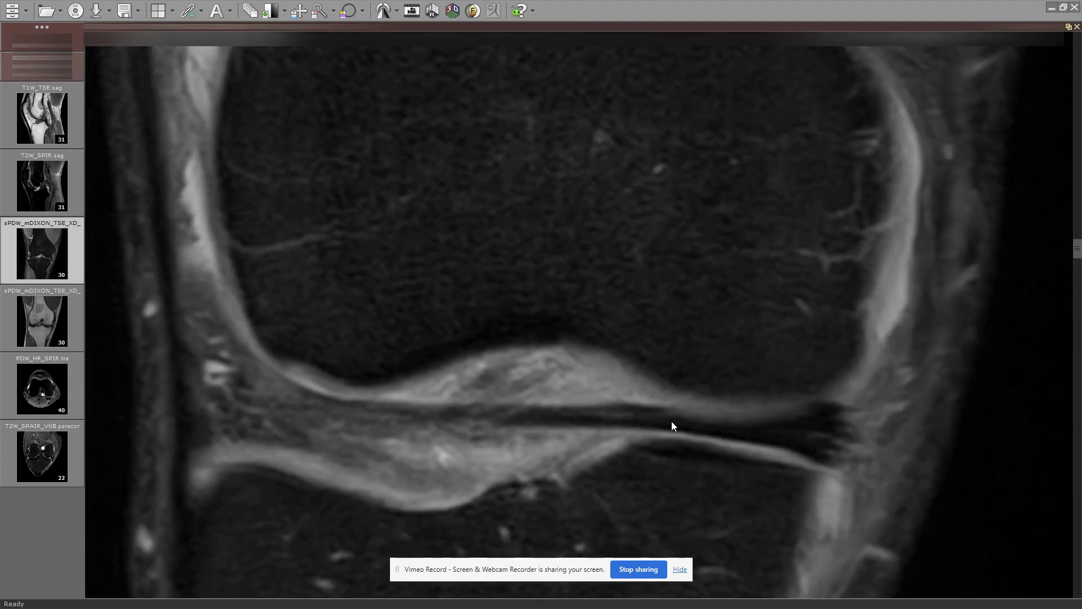
Restore the six-view layout, enlarge the axial PDW_HR_SPIR series and display the slice through the femoral condyles and intercondylar notch
double_click(672, 423)
scroll(594, 432, "up", 7)
scroll(612, 463, "up", 3)
double_click(609, 465)
scroll(597, 439, "up", 1)
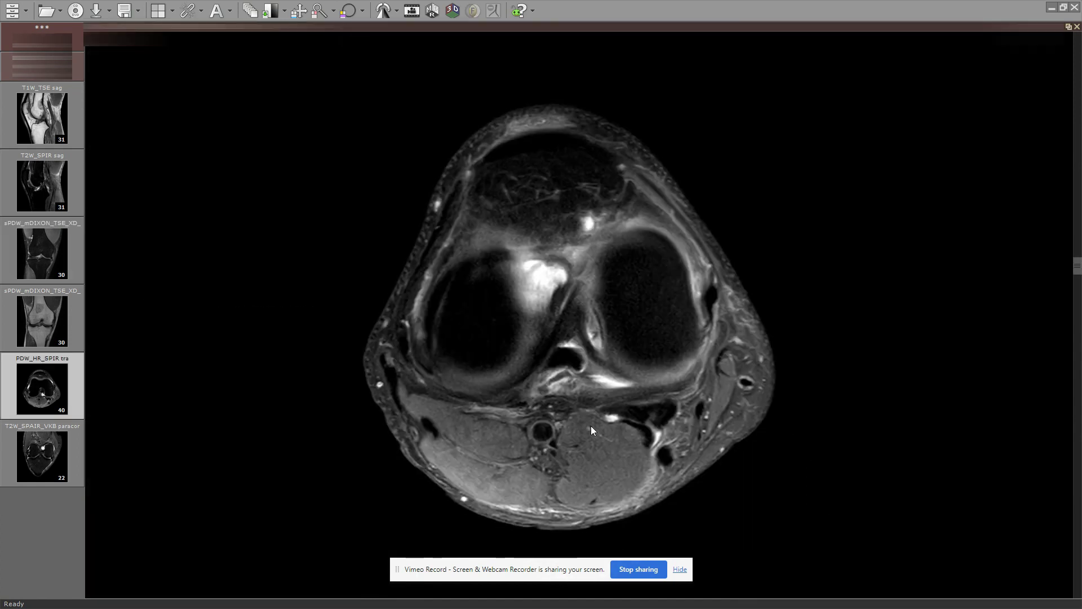
Examine the enlarged axial PDW_HR_SPIR slices between the femorotibial joint level and the intercondylar notch, following the cruciate ligament region
scroll(552, 338, "down", 2)
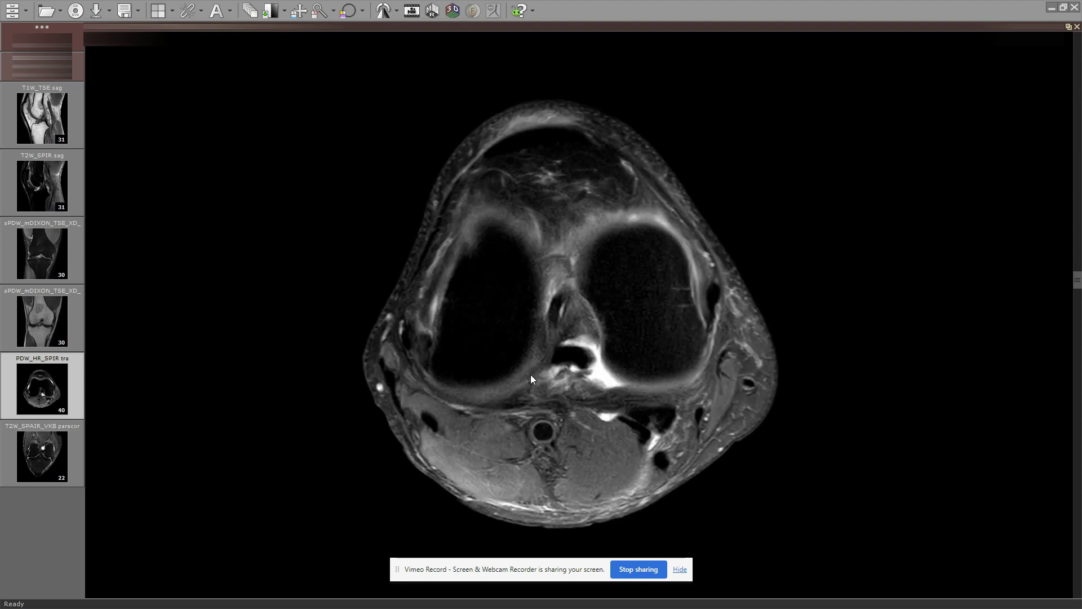
scroll(542, 357, "up", 4)
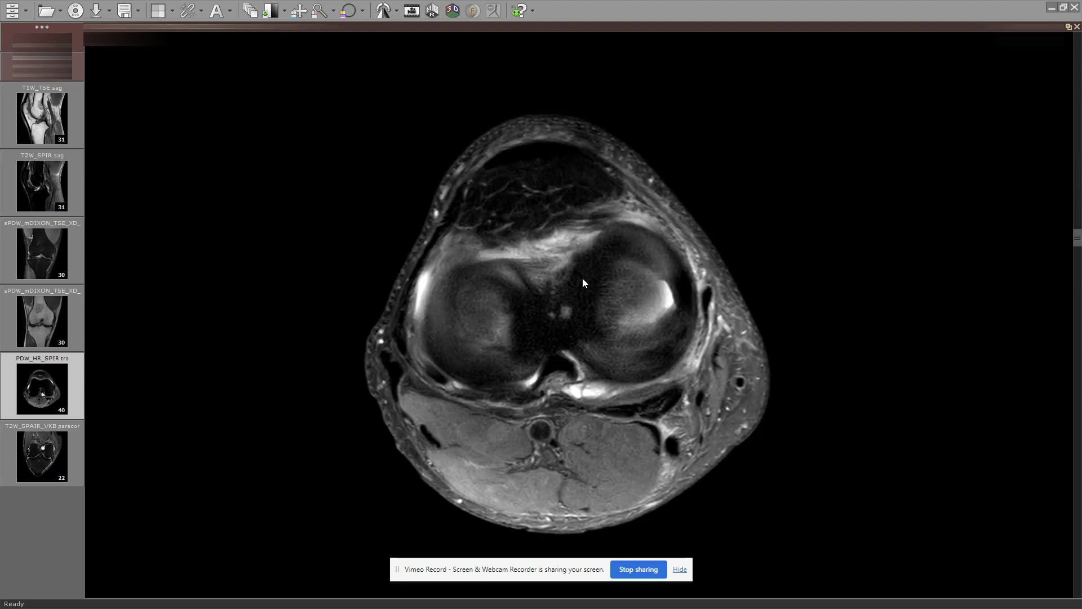
scroll(554, 345, "down", 10)
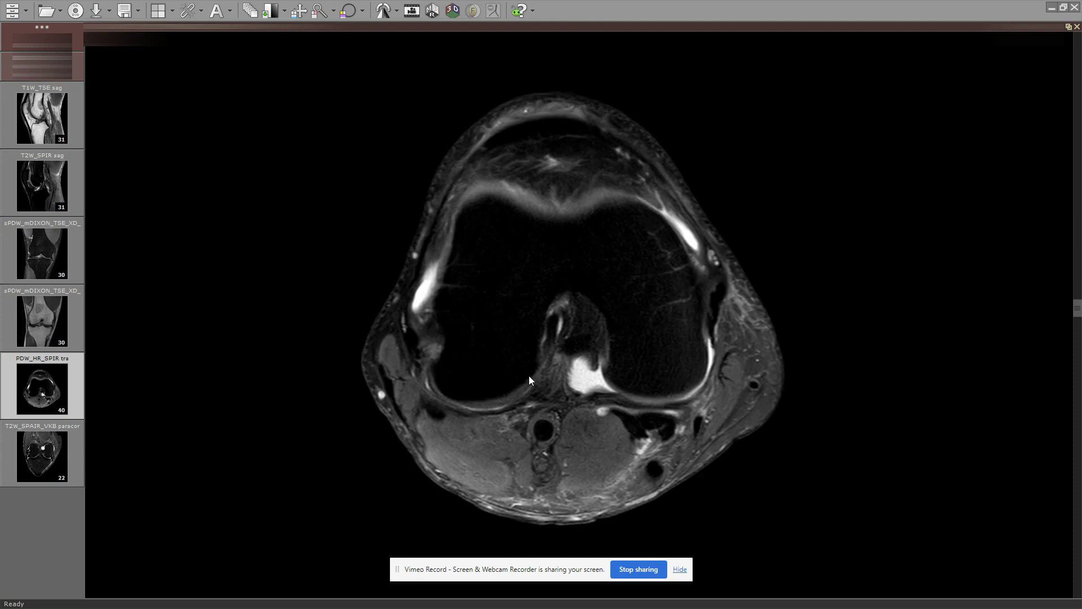
scroll(533, 369, "up", 9)
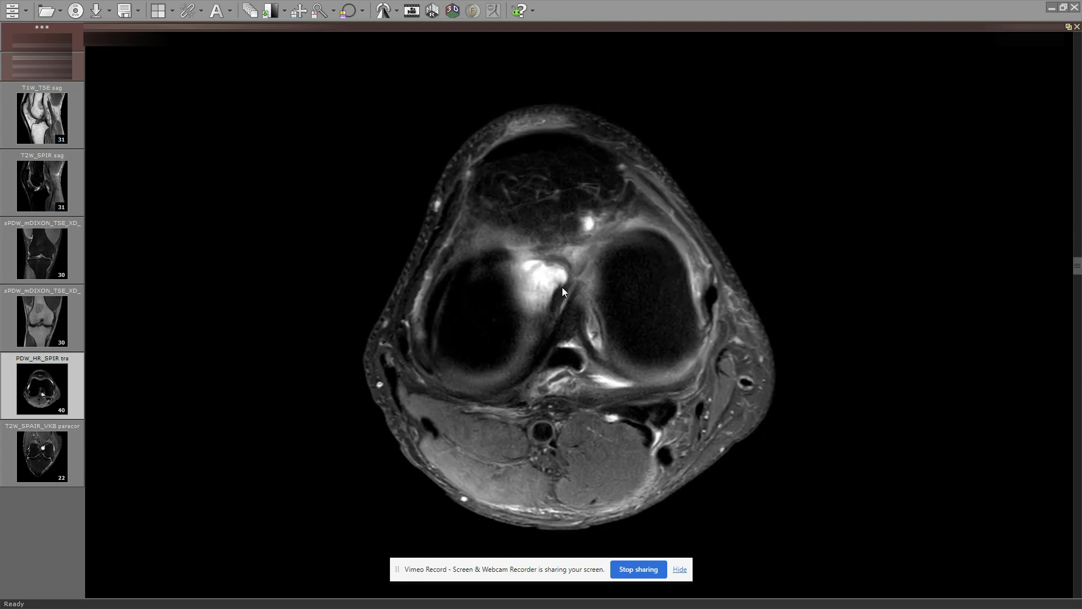
scroll(522, 378, "up", 3)
scroll(554, 316, "down", 5)
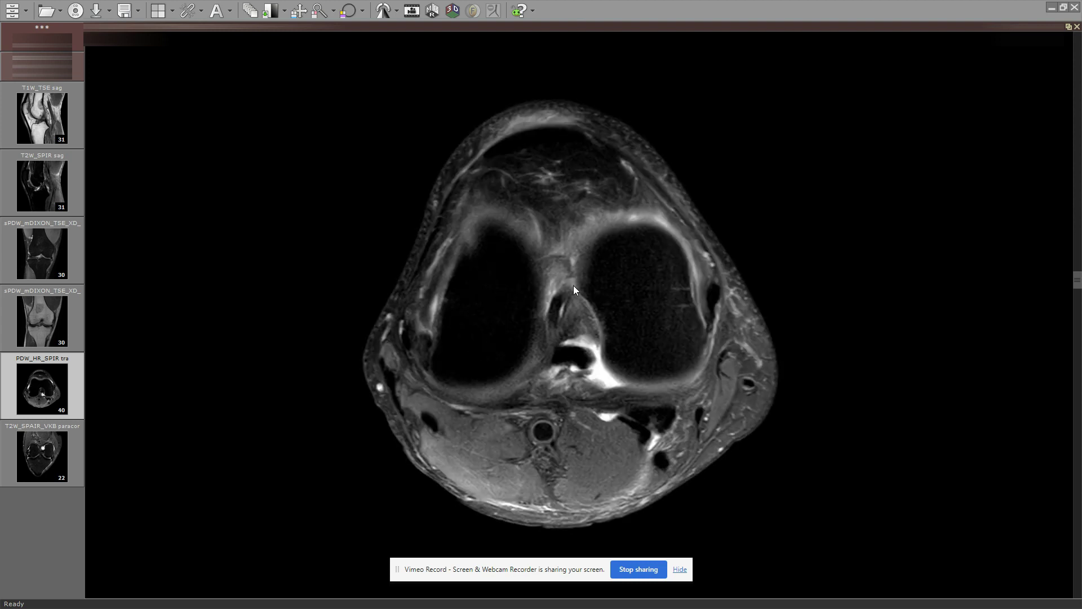
scroll(575, 283, "up", 3)
Restore the six-view layout and review the coronal fat-suppressed mDIXON slices through the intercondylar notch and medial compartment
double_click(596, 261)
scroll(891, 229, "down", 10)
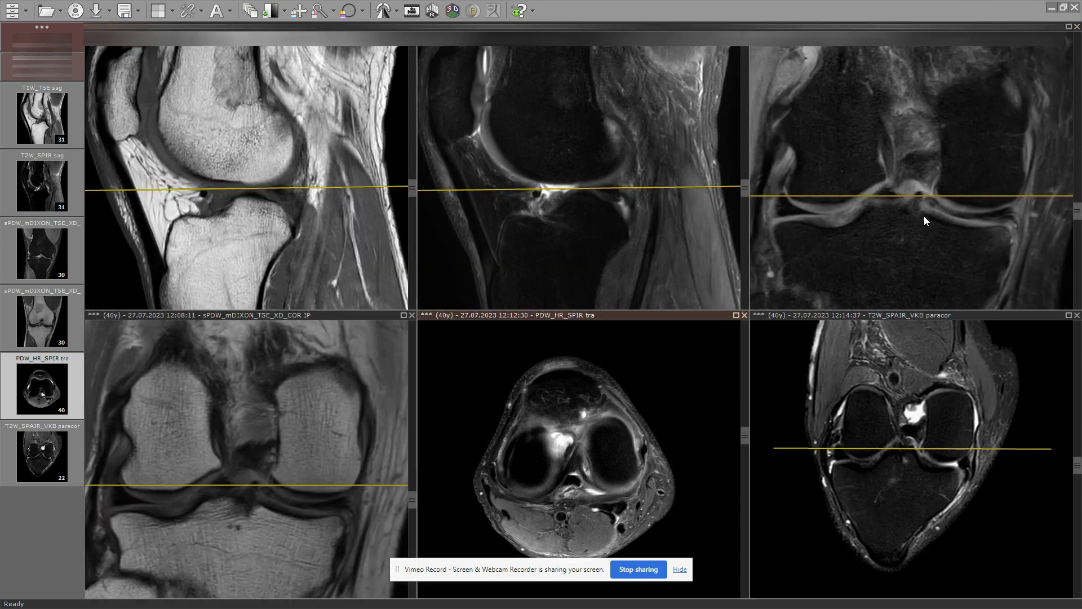
left_click(925, 217)
scroll(984, 221, "up", 1)
scroll(977, 236, "down", 3)
scroll(946, 224, "up", 5)
scroll(925, 214, "down", 2)
scroll(925, 228, "down", 2)
scroll(945, 230, "up", 5)
scroll(955, 215, "down", 1)
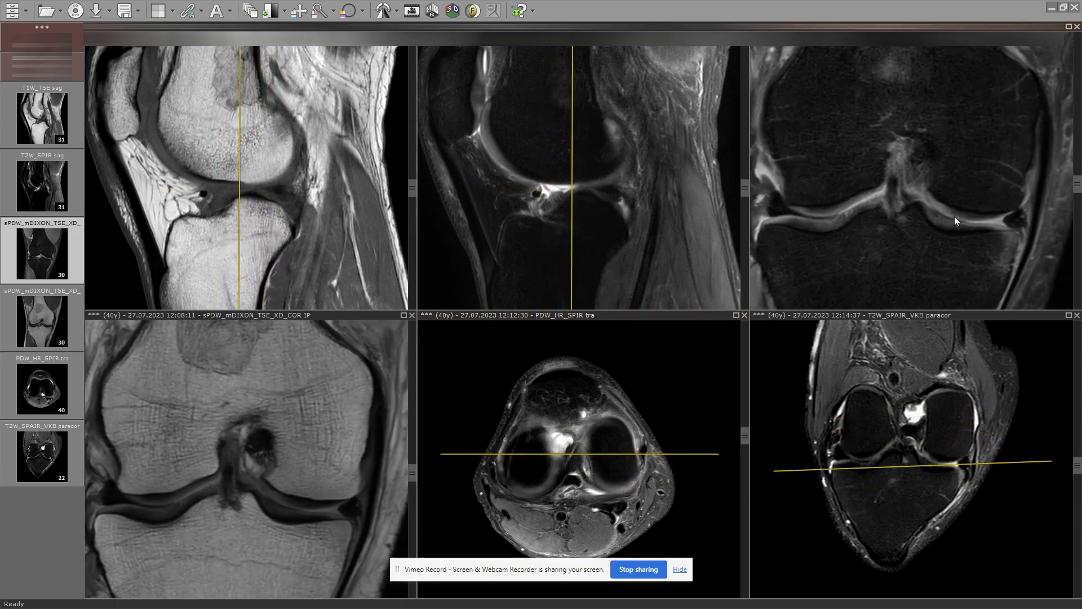
scroll(955, 215, "up", 3)
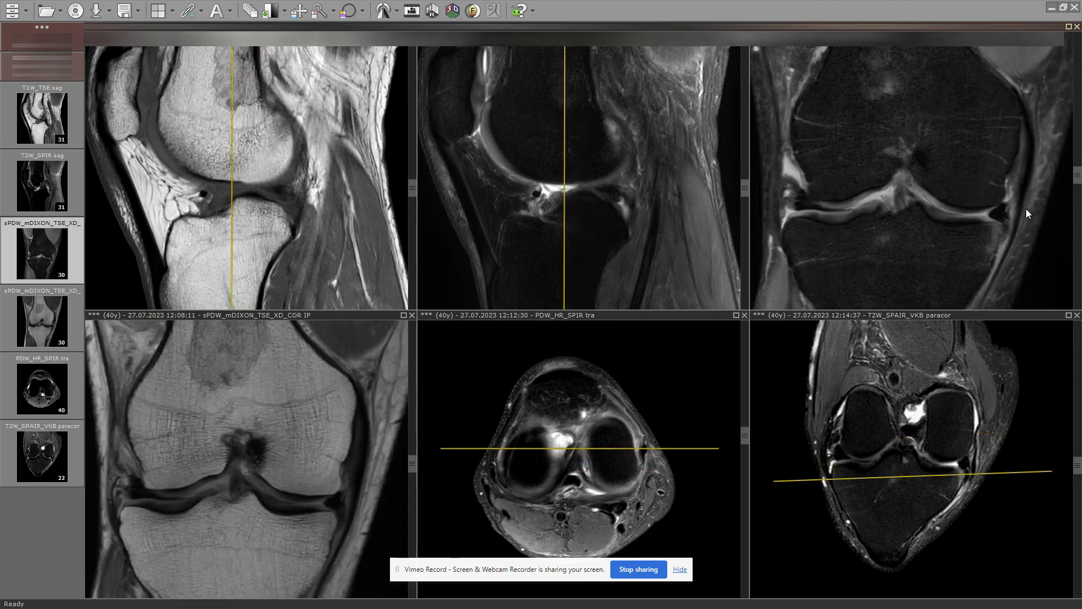
scroll(1026, 150, "down", 1)
Enlarge the coronal fat-suppressed mDIXON view, fit the whole joint in view and locate the body of the medial meniscus
double_click(1031, 151)
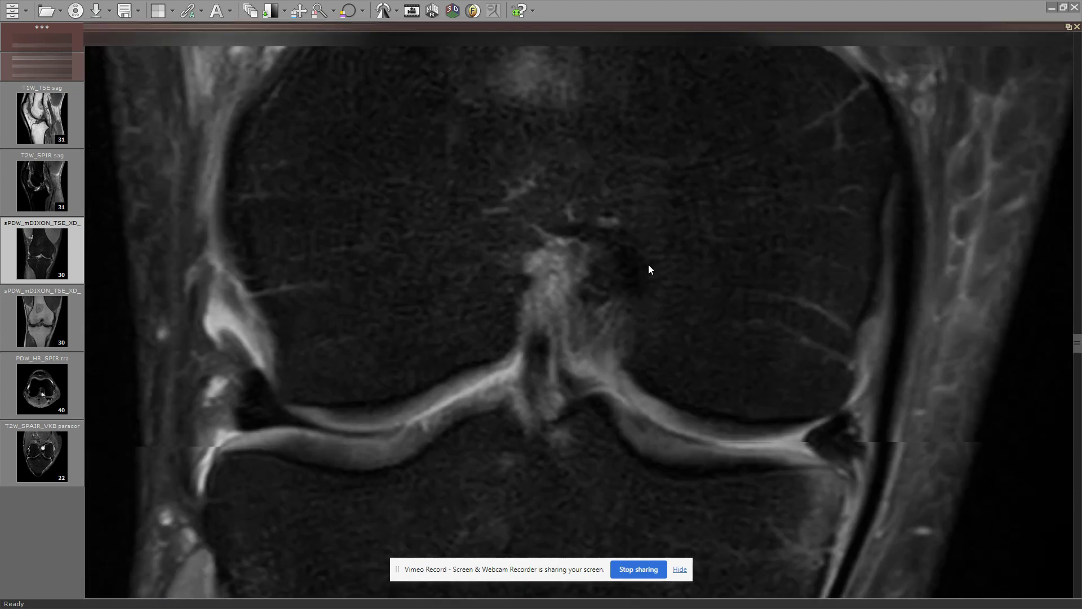
left_click_drag(648, 264, 783, 339)
scroll(780, 316, "down", 1)
scroll(778, 330, "down", 1)
scroll(733, 421, "up", 2)
scroll(744, 424, "up", 2)
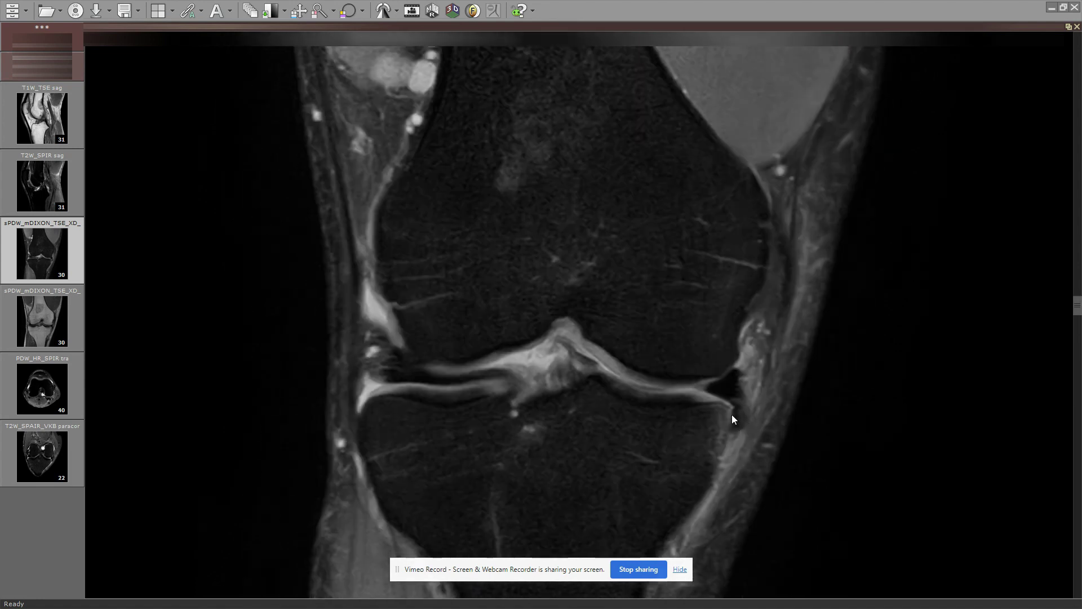
scroll(742, 430, "down", 1)
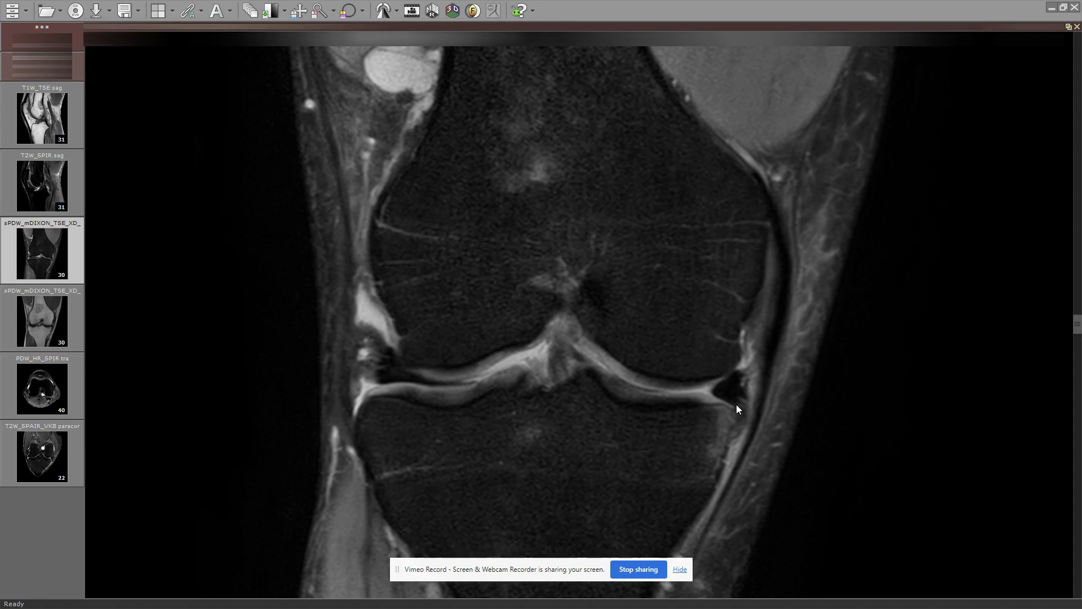
Examine the medial meniscus and medial collateral ligament on neighbouring coronal slices, continuing back to the posterior horn
scroll(746, 410, "down", 1)
scroll(745, 400, "up", 1)
scroll(746, 323, "up", 1)
scroll(753, 357, "down", 1)
scroll(755, 383, "down", 2)
scroll(739, 411, "up", 2)
scroll(756, 432, "down", 5)
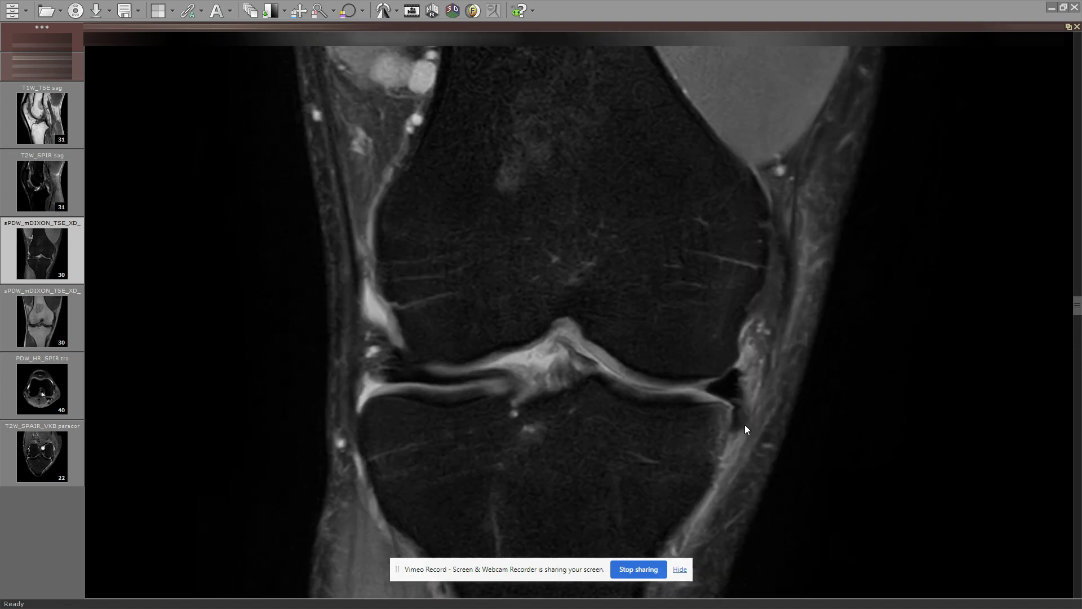
scroll(766, 338, "up", 4)
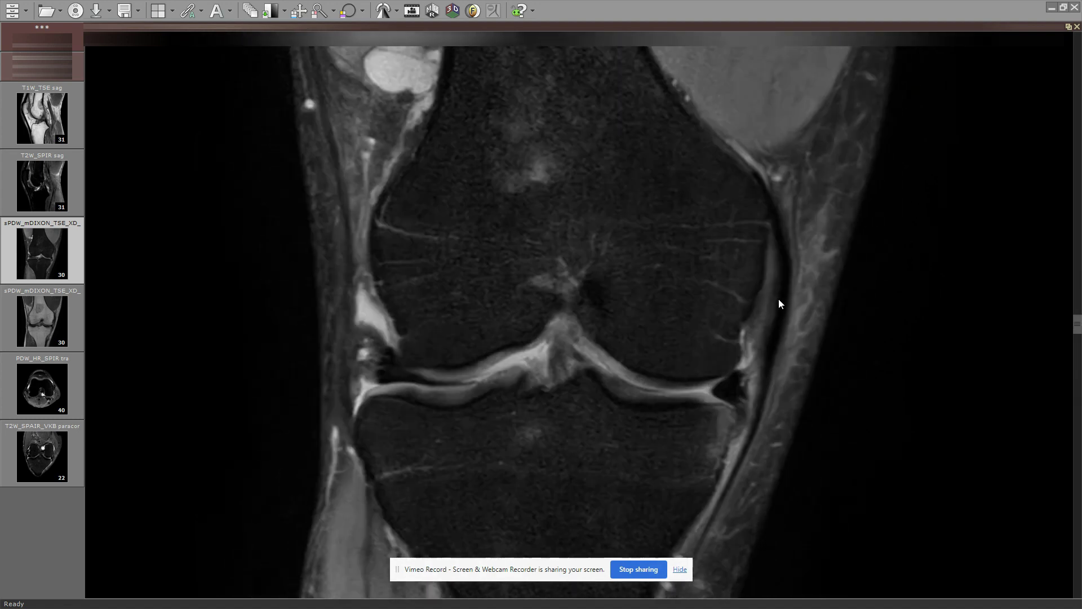
scroll(777, 297, "down", 6)
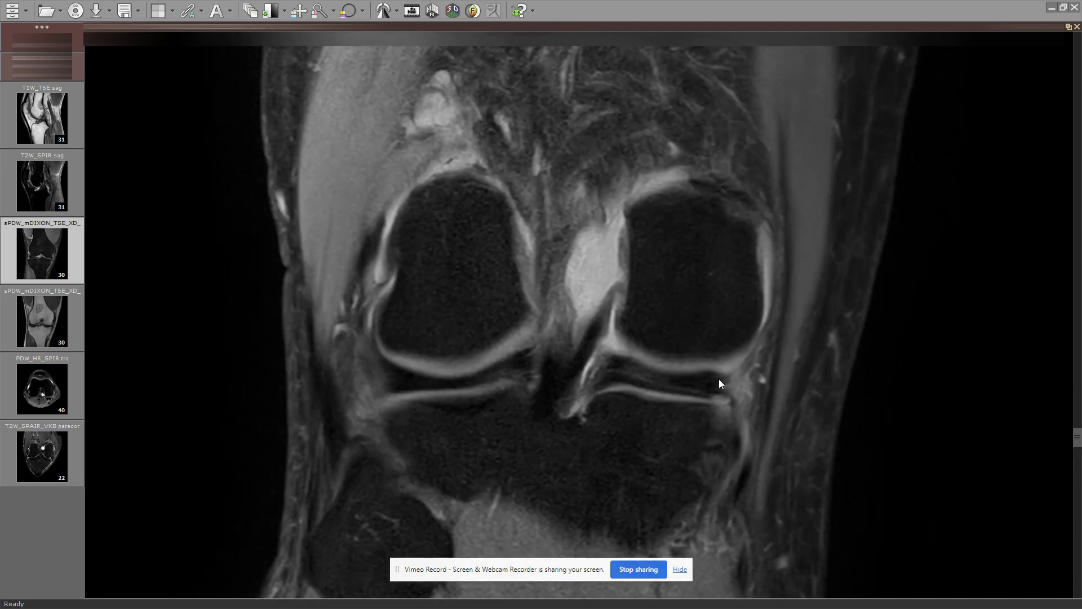
Switch the enlarged view to the sagittal T2W_SPIR series and examine the posterior horn of the medial meniscus and its capsular attachment
double_click(719, 379)
double_click(601, 259)
scroll(745, 356, "up", 10)
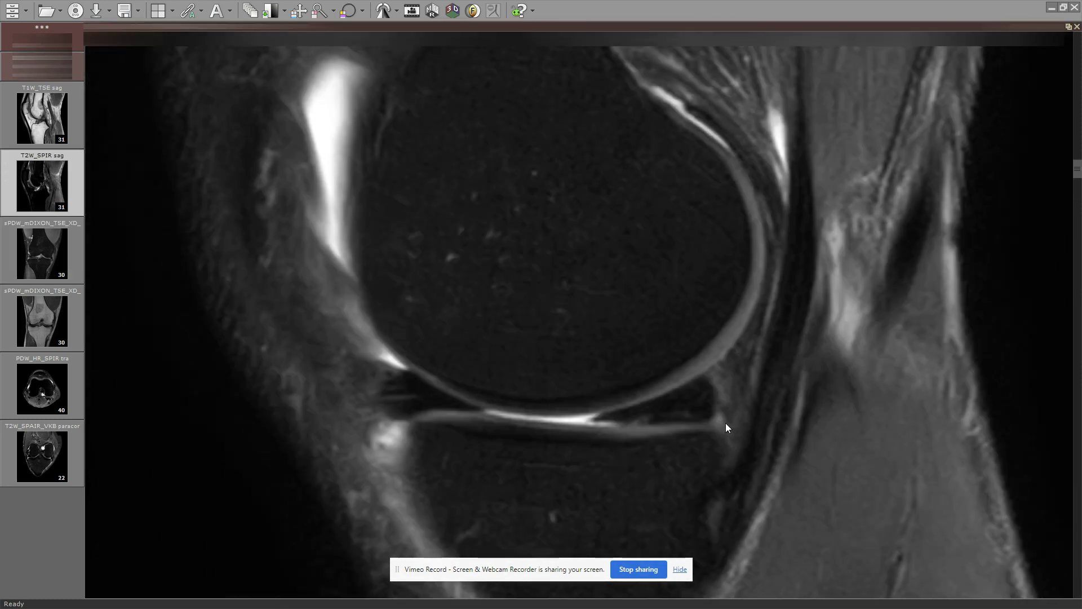
scroll(726, 423, "up", 4)
scroll(674, 402, "down", 3)
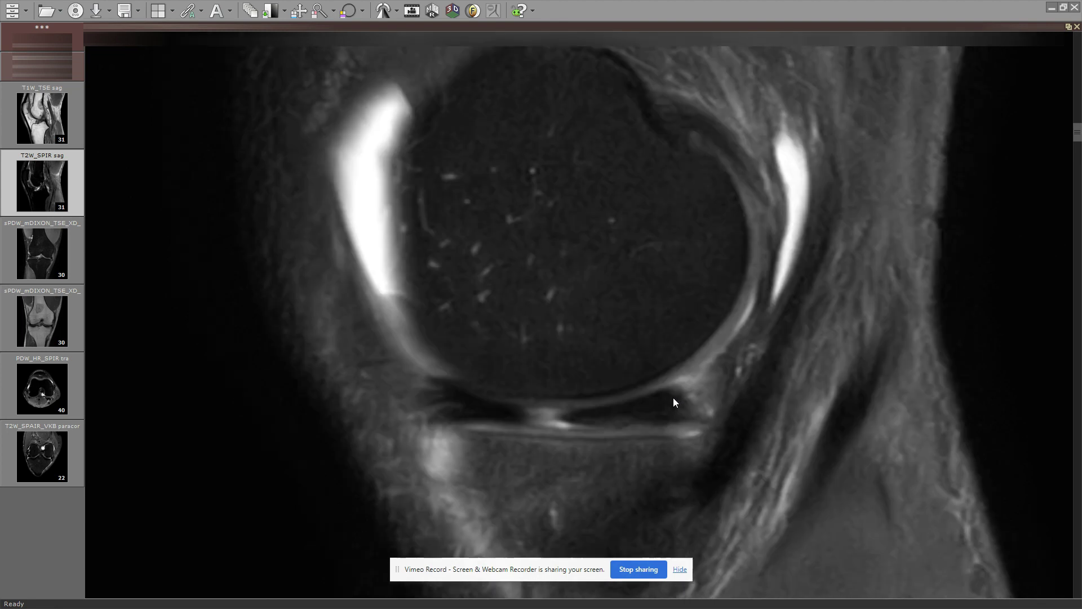
scroll(706, 383, "down", 4)
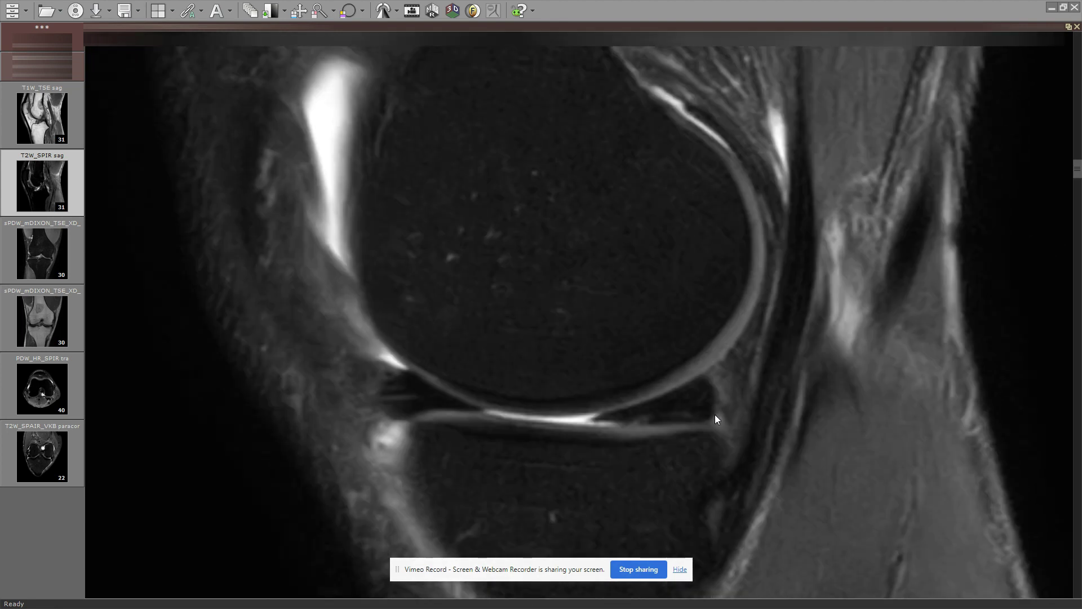
scroll(720, 432, "up", 4)
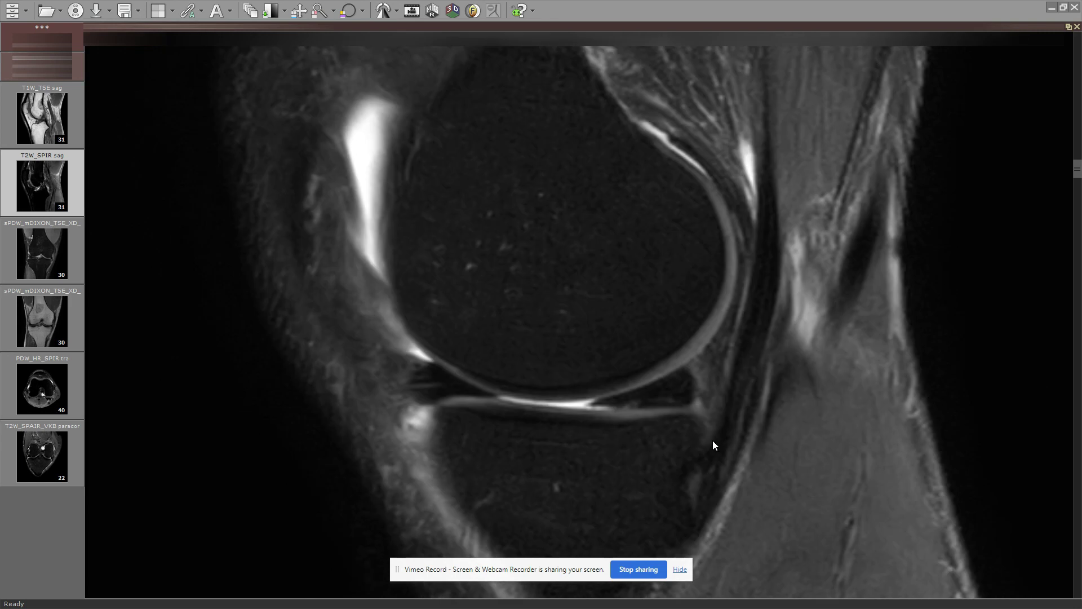
scroll(694, 410, "up", 3)
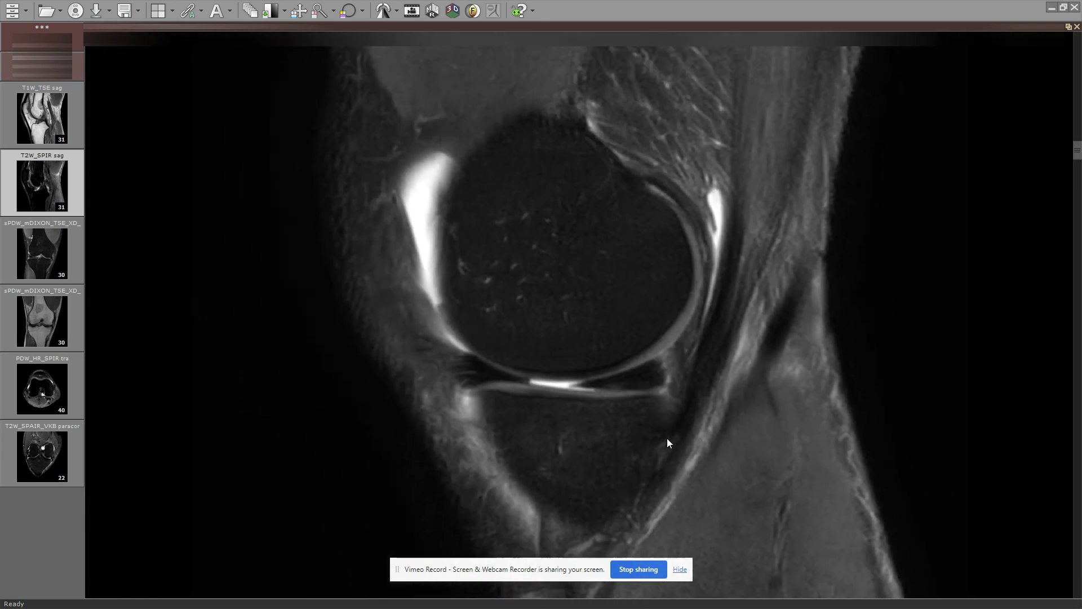
scroll(679, 419, "down", 6)
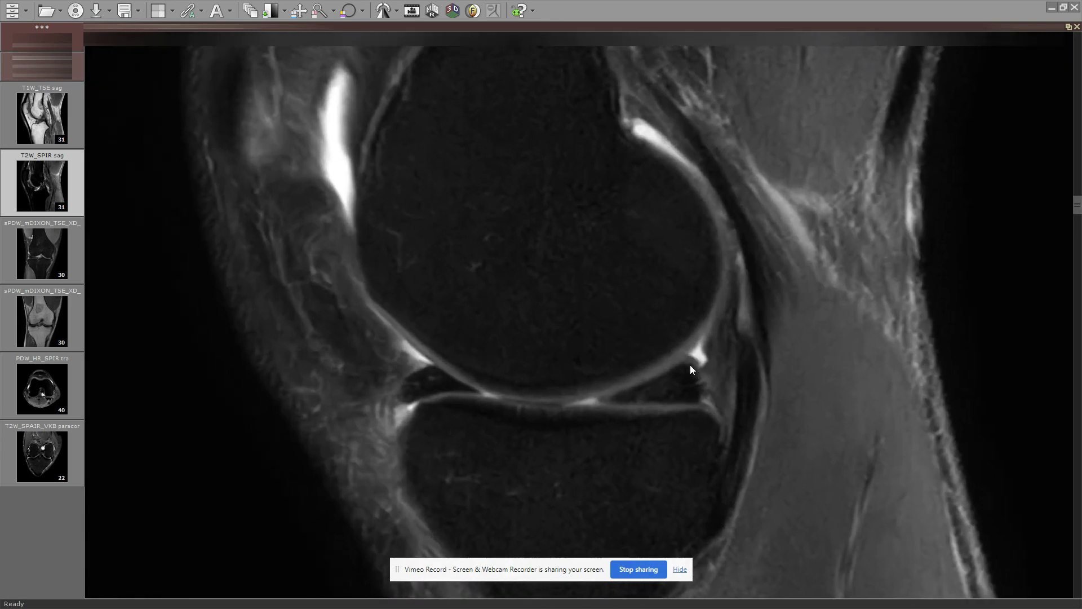
Zoom in on the posterior horn of the medial meniscus and trace freehand lines along its upper and lower posterior margins
left_click_drag(689, 365, 777, 482)
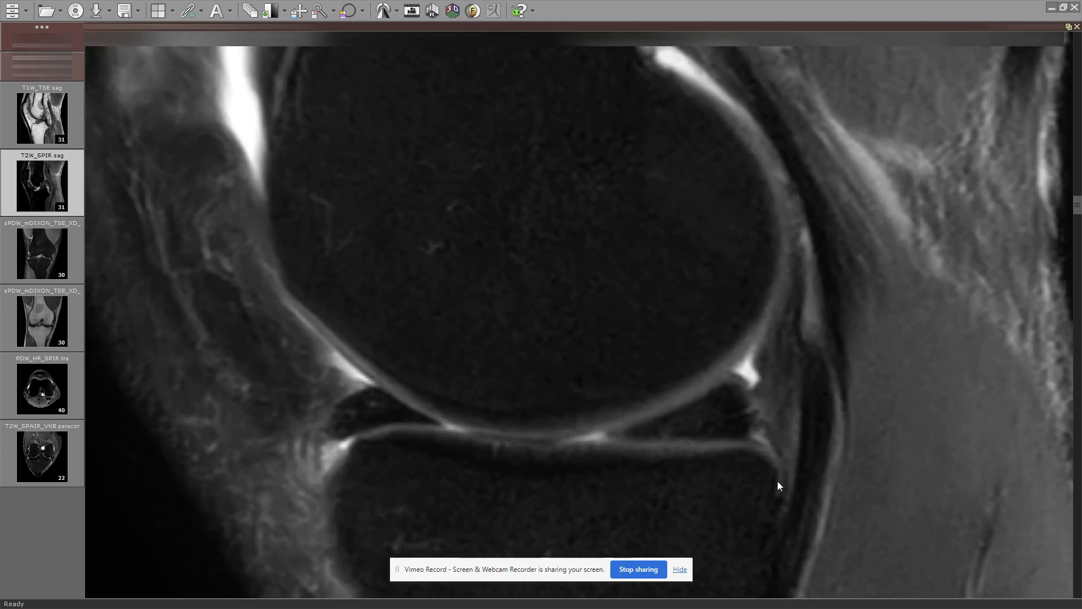
left_click_drag(779, 444, 778, 506)
key("Delete")
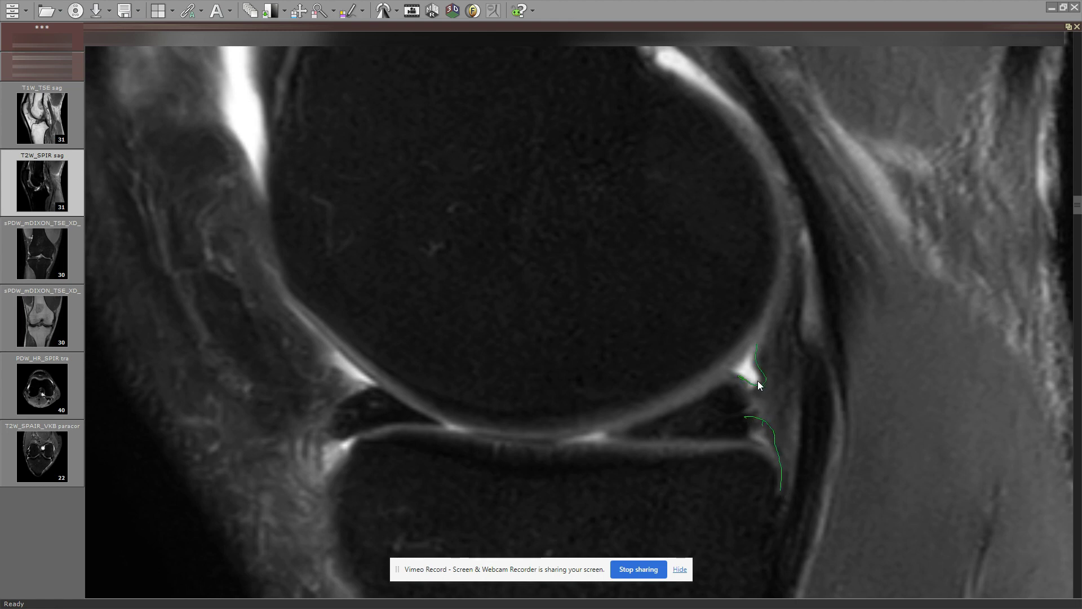
left_click_drag(759, 382, 753, 382)
left_click_drag(663, 377, 668, 396)
Restore the six-view layout, enlarge the axial PDW_HR_SPIR series and review the posteromedial soft tissues from the joint line to above the condyles
double_click(668, 396)
scroll(586, 444, "down", 2)
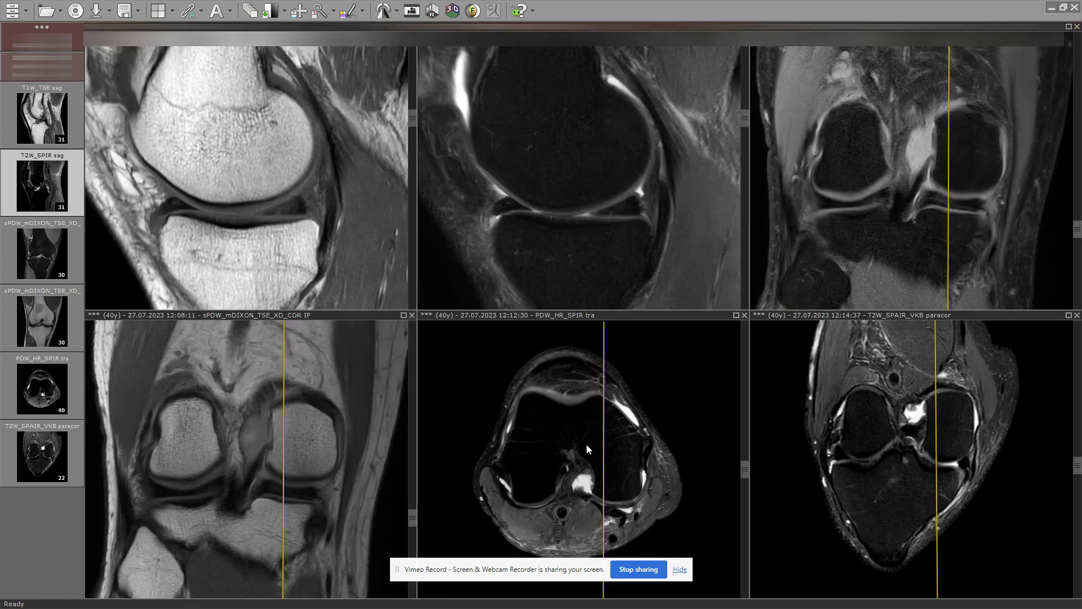
double_click(595, 443)
scroll(691, 438, "down", 3)
scroll(675, 449, "down", 10)
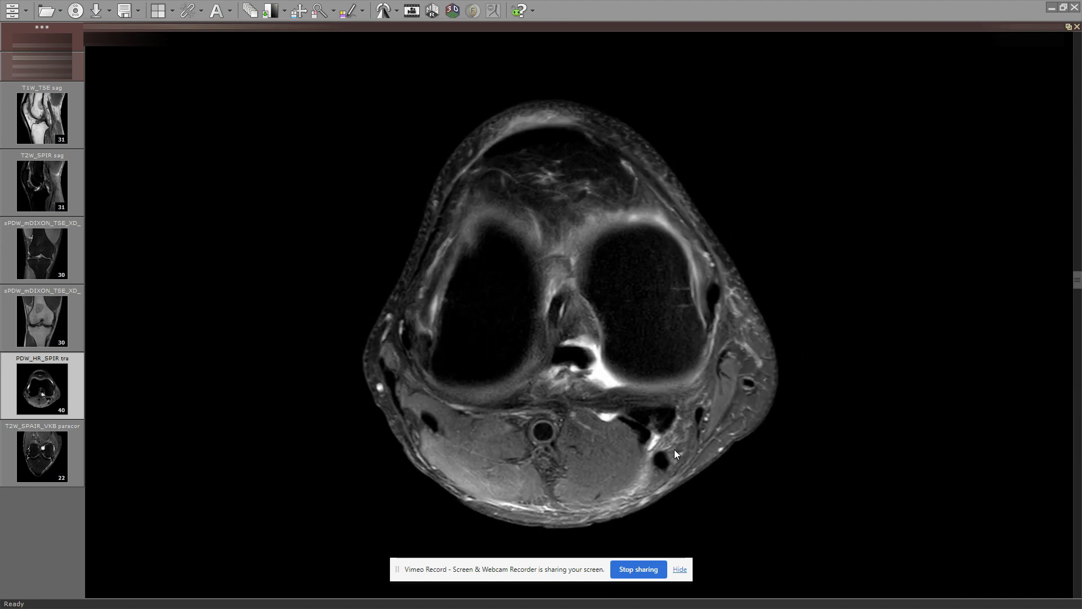
scroll(695, 338, "up", 15)
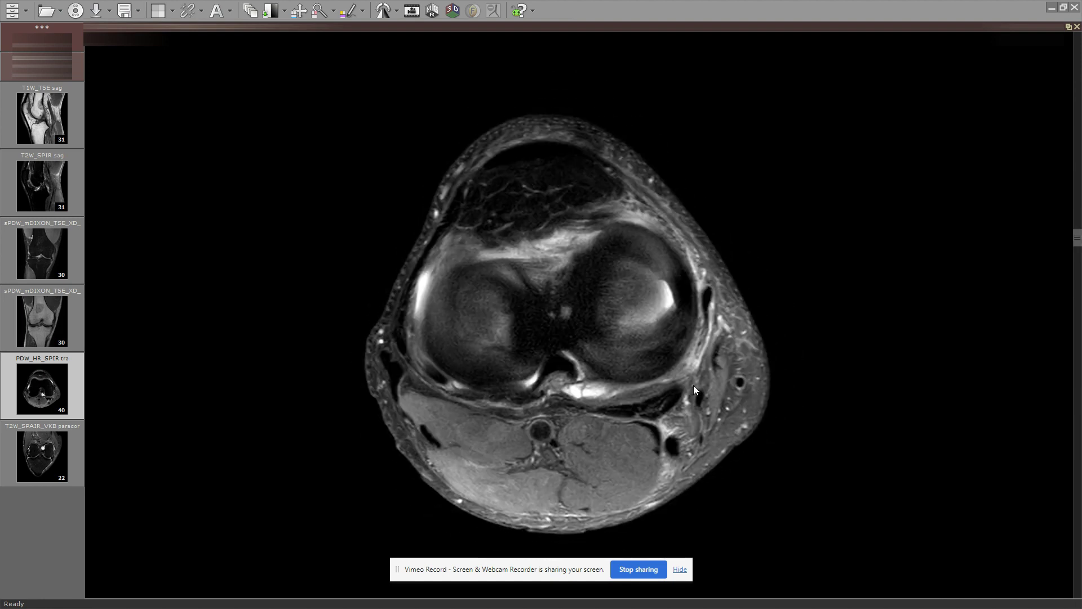
scroll(591, 445, "up", 2)
scroll(575, 451, "down", 20)
scroll(567, 454, "up", 20)
scroll(597, 406, "down", 6)
Return to the six-view layout, enlarge the coronal fat-suppressed mDIXON series and review the lateral compartment between posterior and anterior slices
double_click(638, 346)
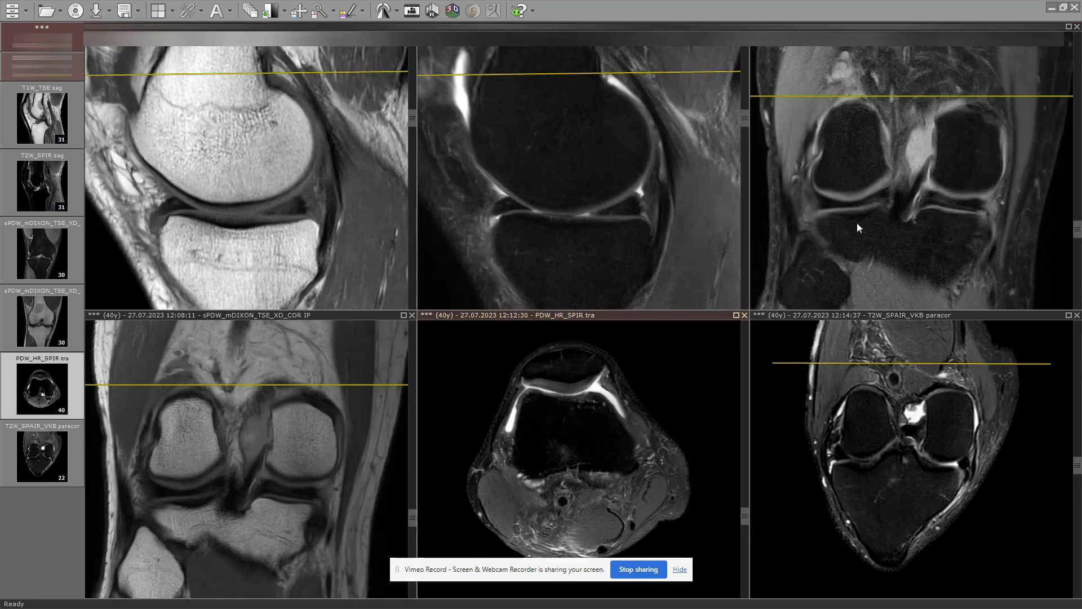
double_click(858, 201)
scroll(545, 382, "down", 5)
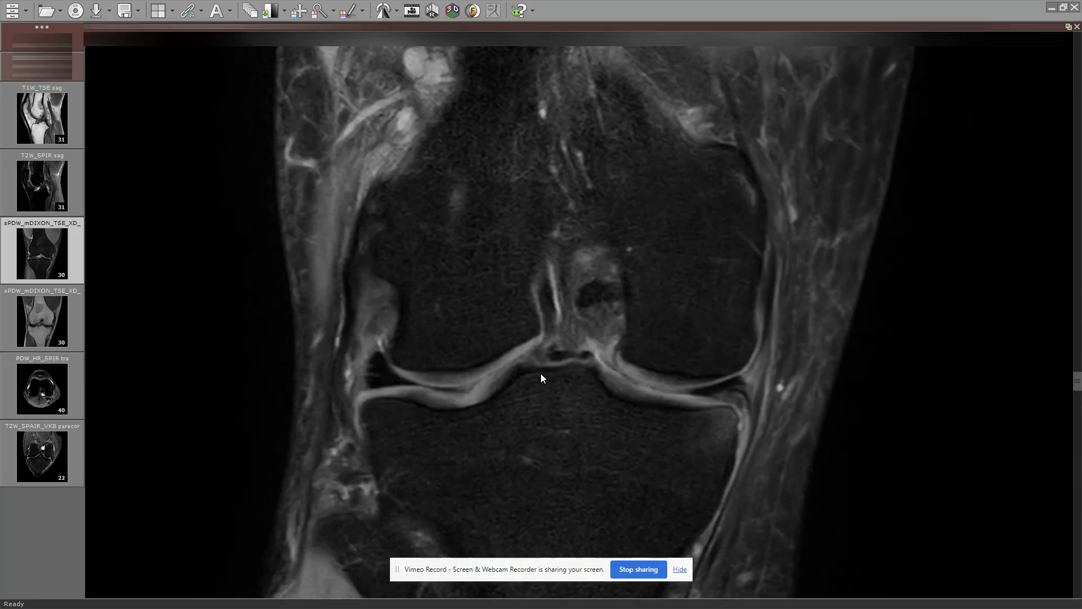
scroll(558, 361, "down", 10)
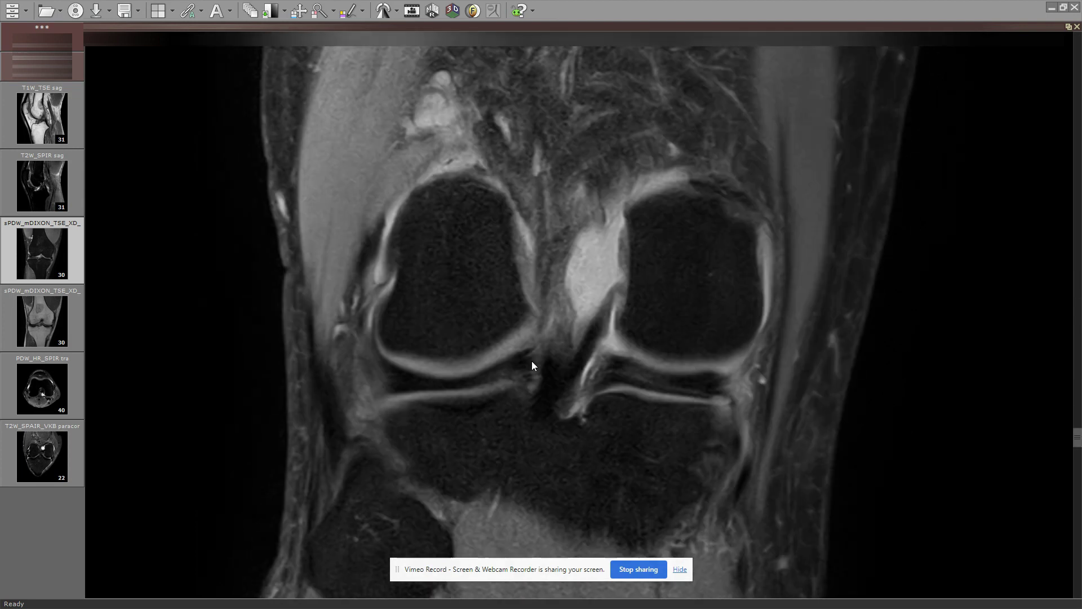
scroll(613, 382, "up", 10)
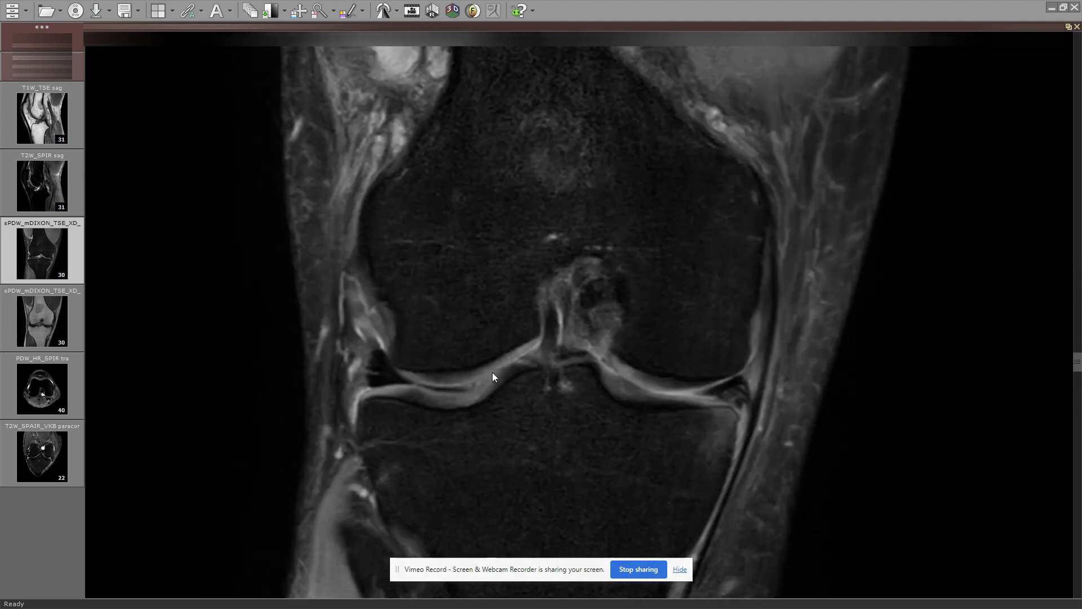
scroll(411, 395, "down", 10)
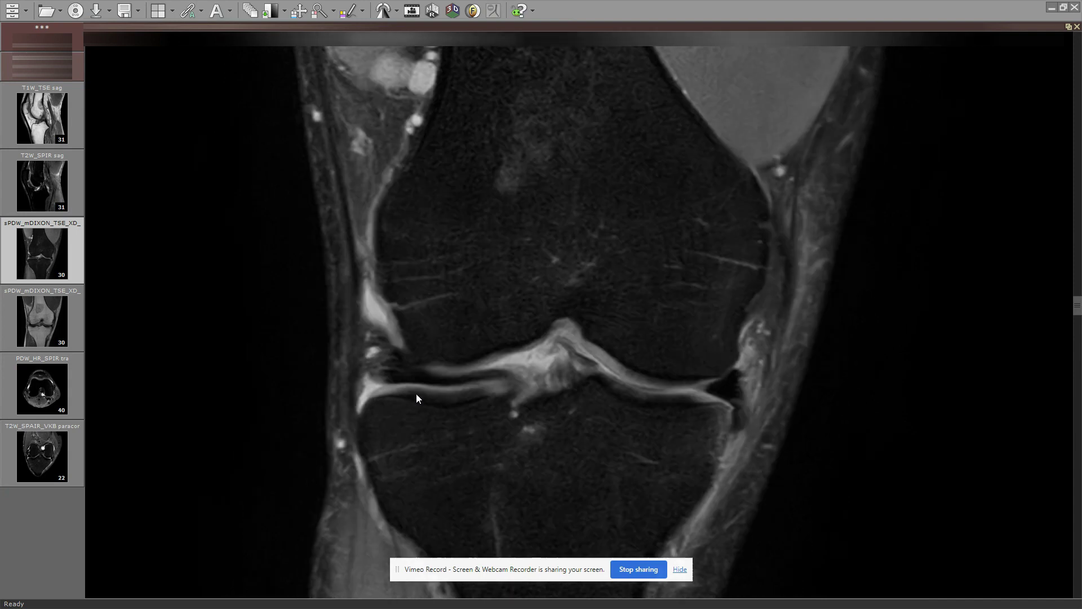
scroll(421, 400, "down", 10)
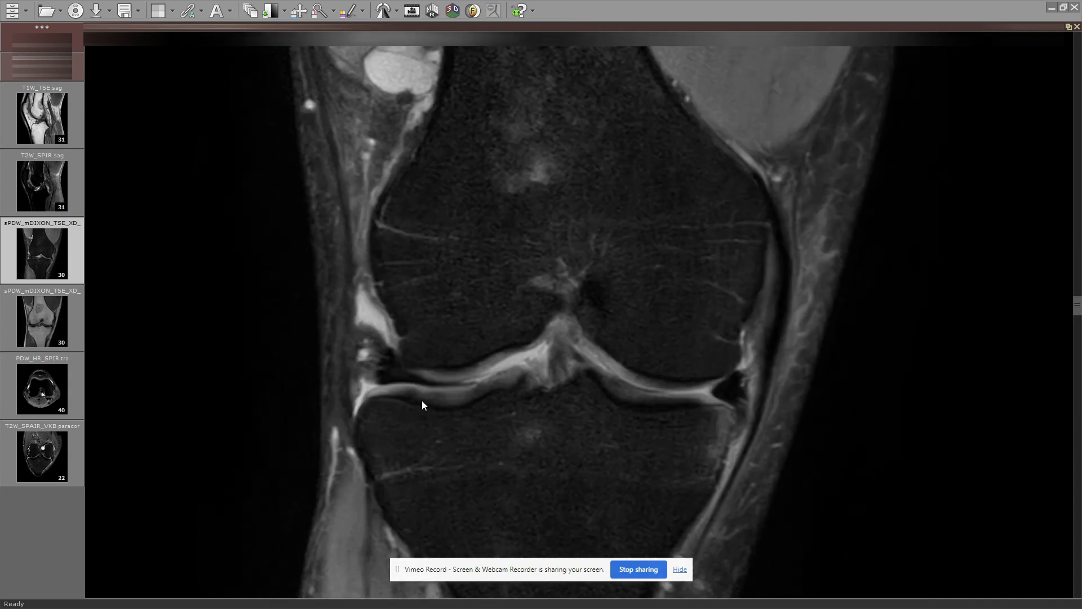
scroll(464, 398, "up", 10)
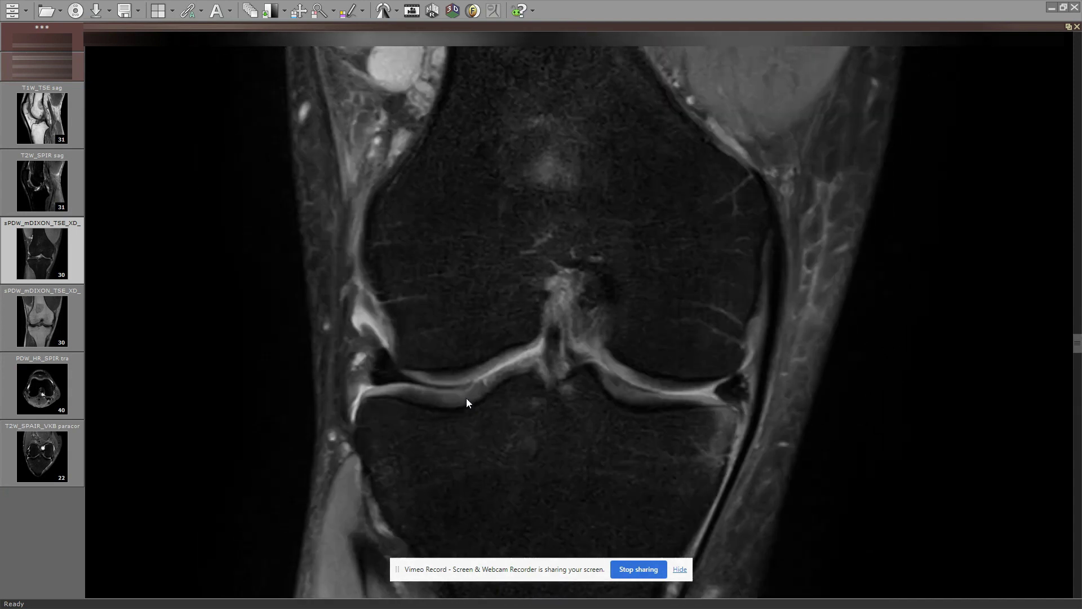
Zoom in on the coronal view and examine the lateral tibial plateau cartilage from the mid-joint slices towards the posterior ones
scroll(469, 406, "down", 1)
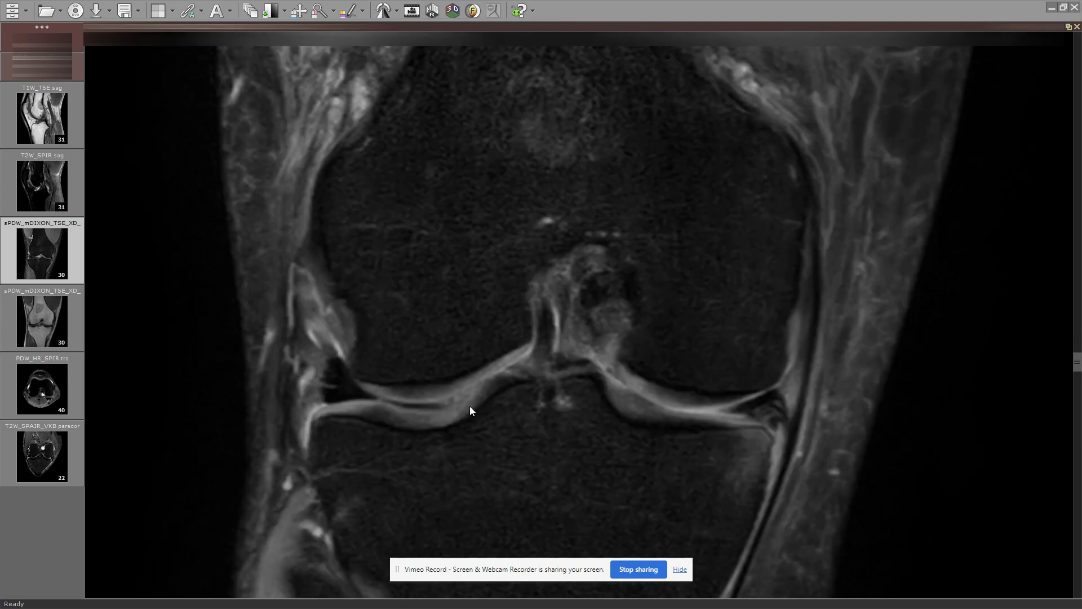
scroll(469, 405, "up", 2)
scroll(467, 394, "down", 1)
scroll(472, 397, "up", 1)
scroll(472, 399, "down", 2)
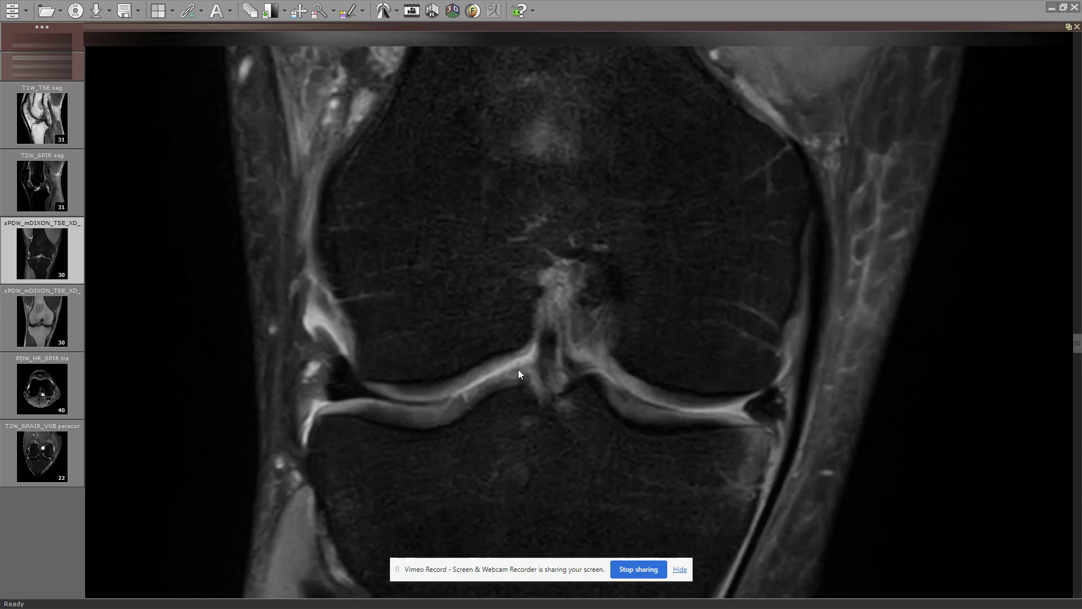
scroll(469, 407, "down", 5)
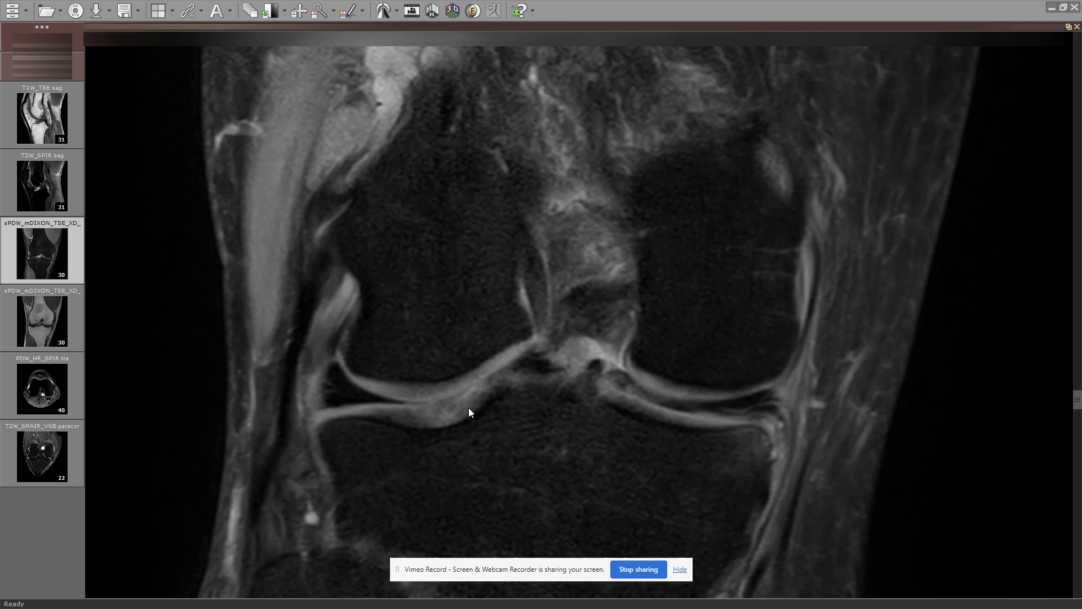
Zoom out on the coronal view and follow the lateral collateral structures from the lateral femoral condyle to the fibular head
left_click_drag(466, 400, 466, 436)
scroll(467, 426, "up", 5)
scroll(469, 412, "up", 3)
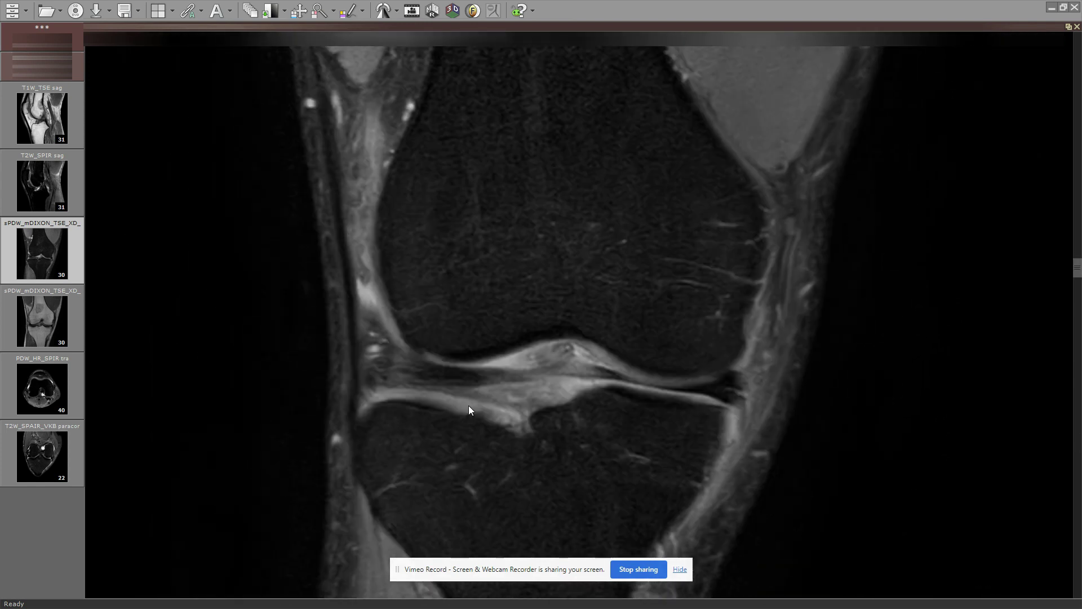
scroll(455, 407, "down", 6)
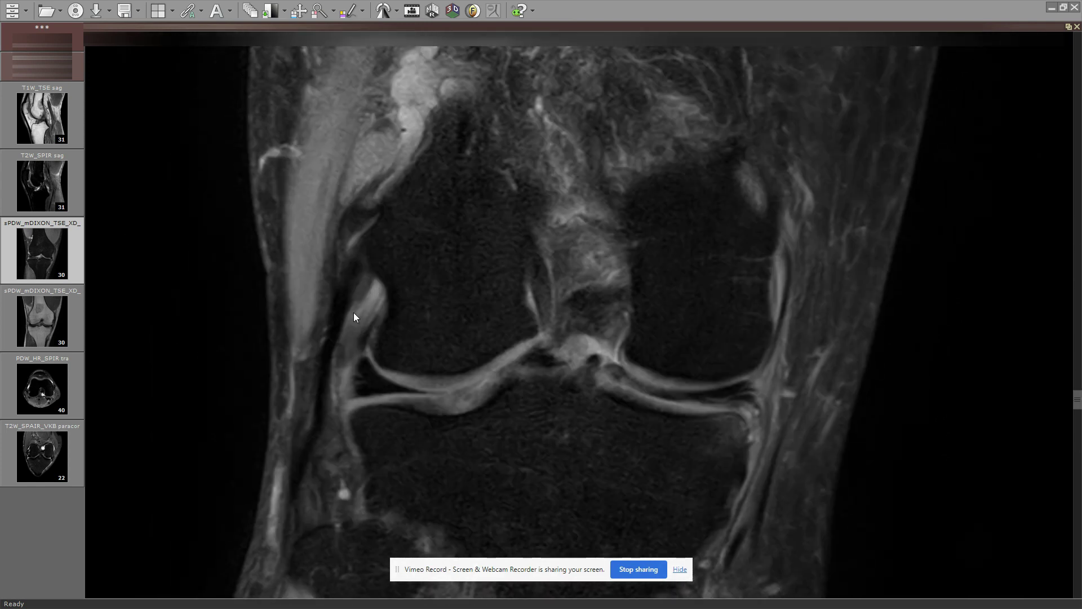
scroll(354, 313, "down", 5)
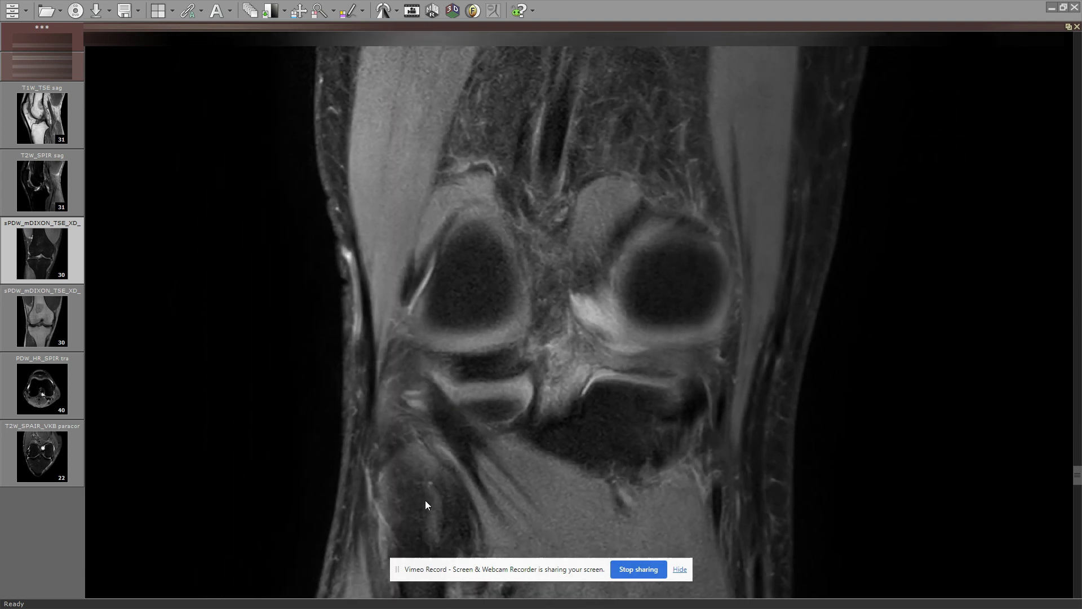
scroll(426, 501, "up", 8)
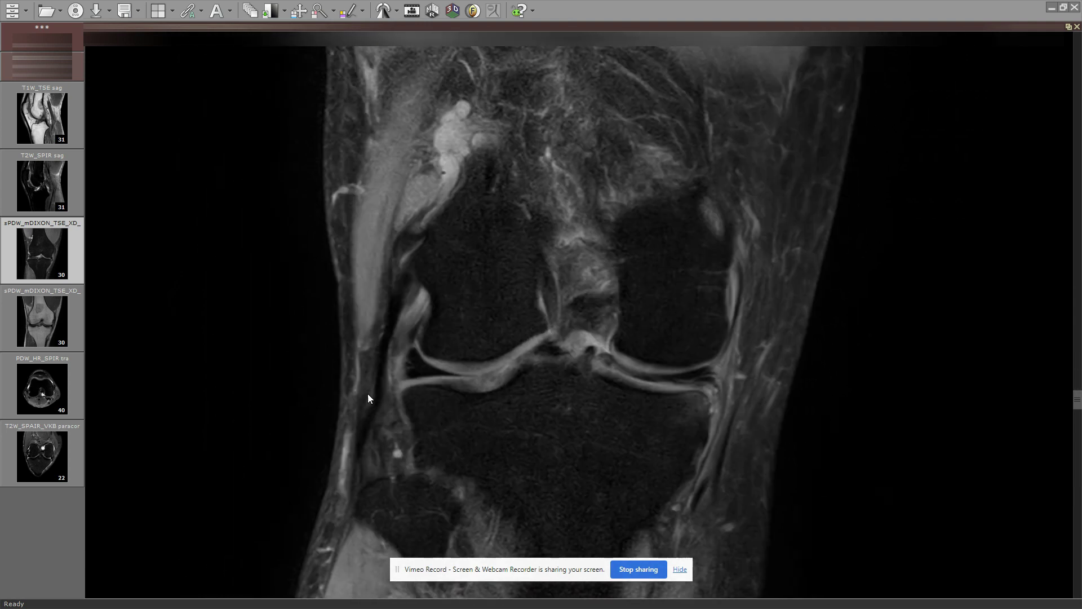
scroll(375, 423, "down", 5)
scroll(409, 459, "up", 7)
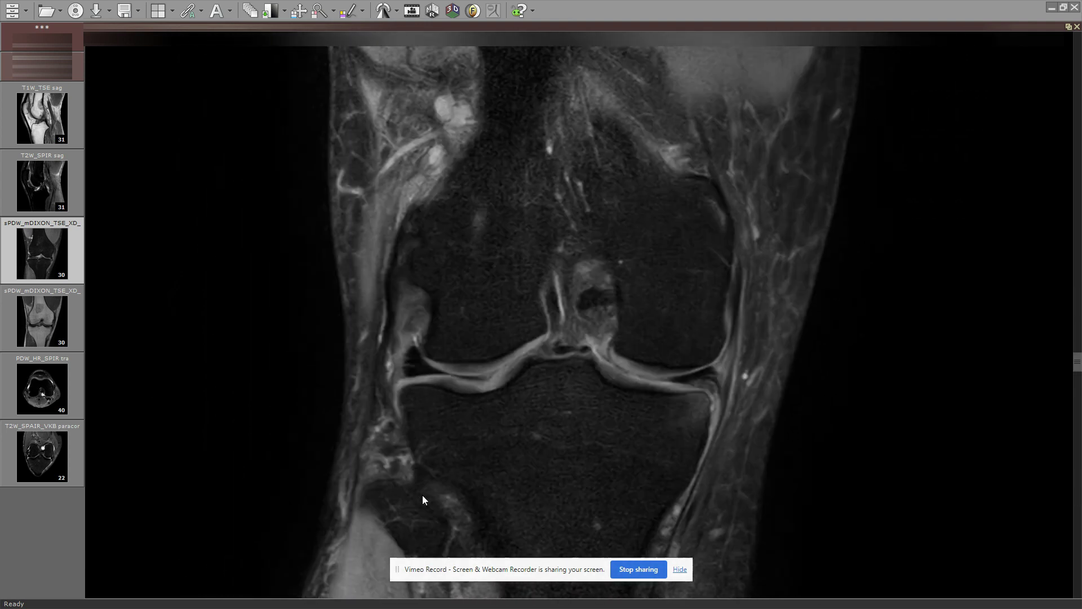
scroll(422, 495, "down", 6)
scroll(391, 380, "up", 8)
scroll(415, 255, "down", 6)
scroll(418, 417, "up", 6)
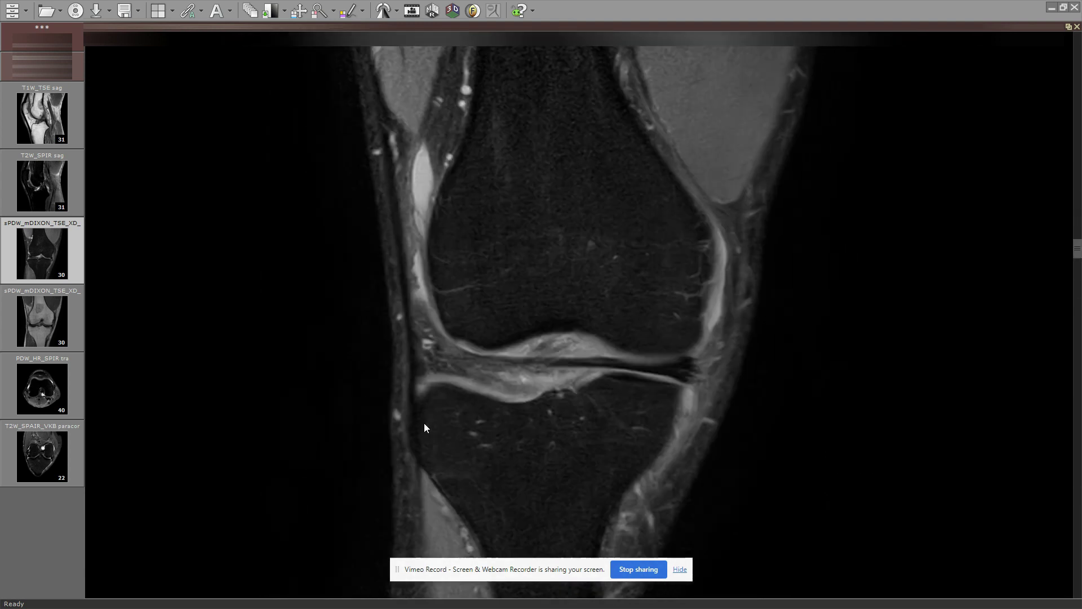
Examine the iliotibial band and its anterolateral tibial attachment on the anterior and mid-joint coronal slices
scroll(424, 422, "down", 3)
scroll(388, 331, "up", 6)
scroll(415, 364, "down", 12)
scroll(405, 406, "up", 2)
scroll(397, 401, "up", 1)
scroll(389, 383, "down", 2)
scroll(393, 366, "up", 1)
scroll(392, 383, "up", 2)
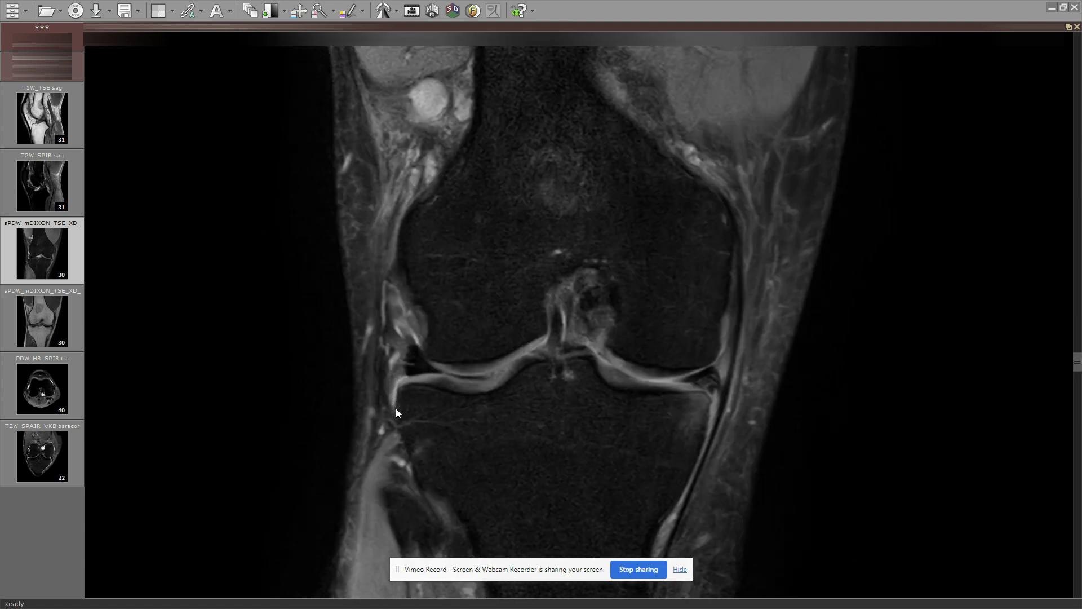
scroll(392, 311, "down", 5)
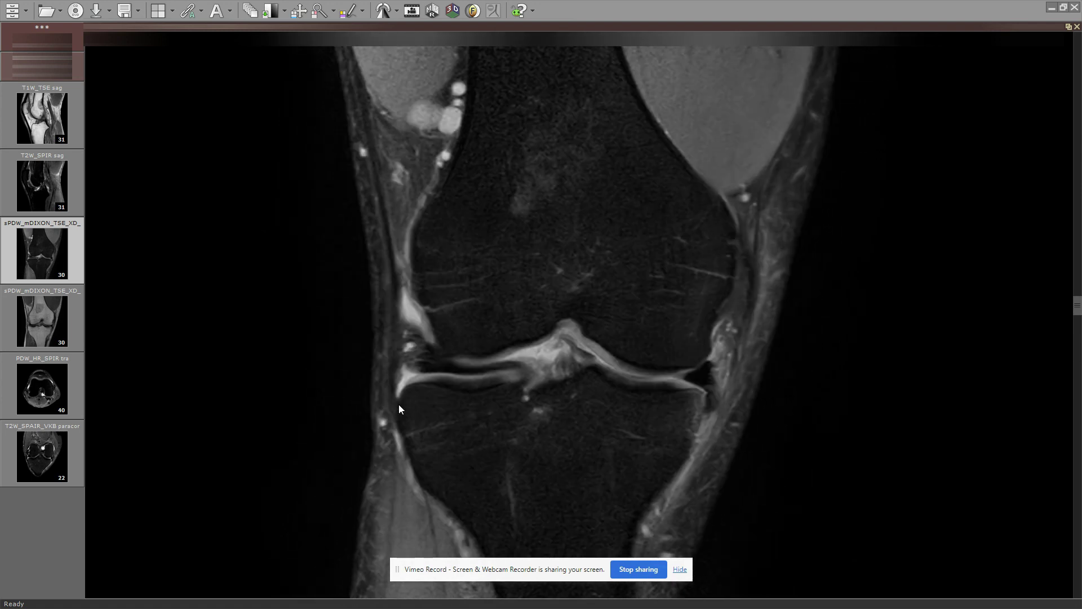
scroll(398, 410, "up", 6)
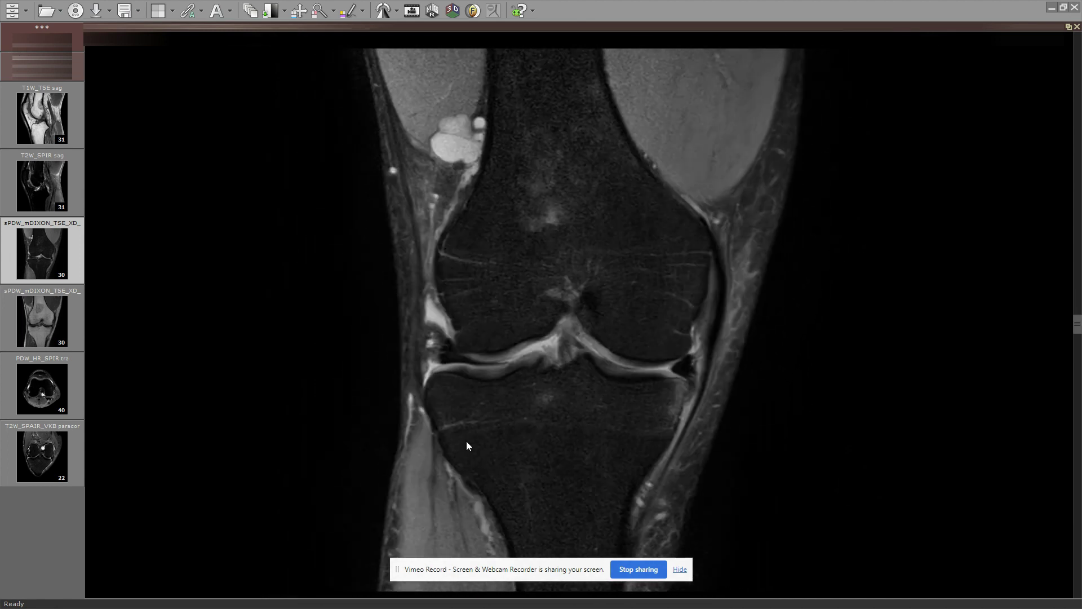
Zoom in on the intercondylar notch in the coronal view and trace the cruciate ligaments between posterior and anterior slices
scroll(529, 401, "down", 5)
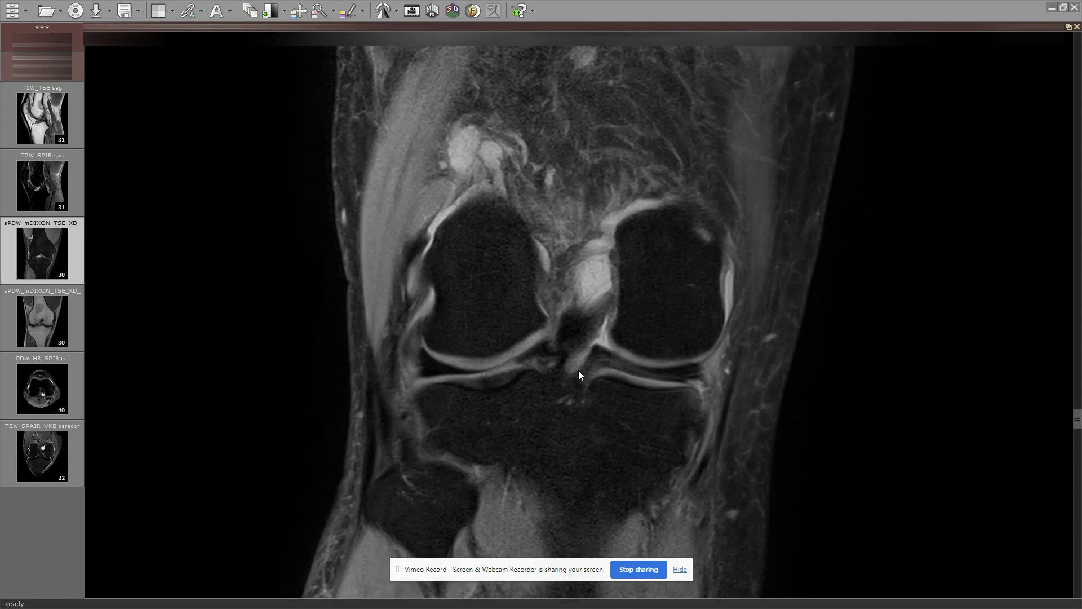
scroll(555, 321, "up", 5)
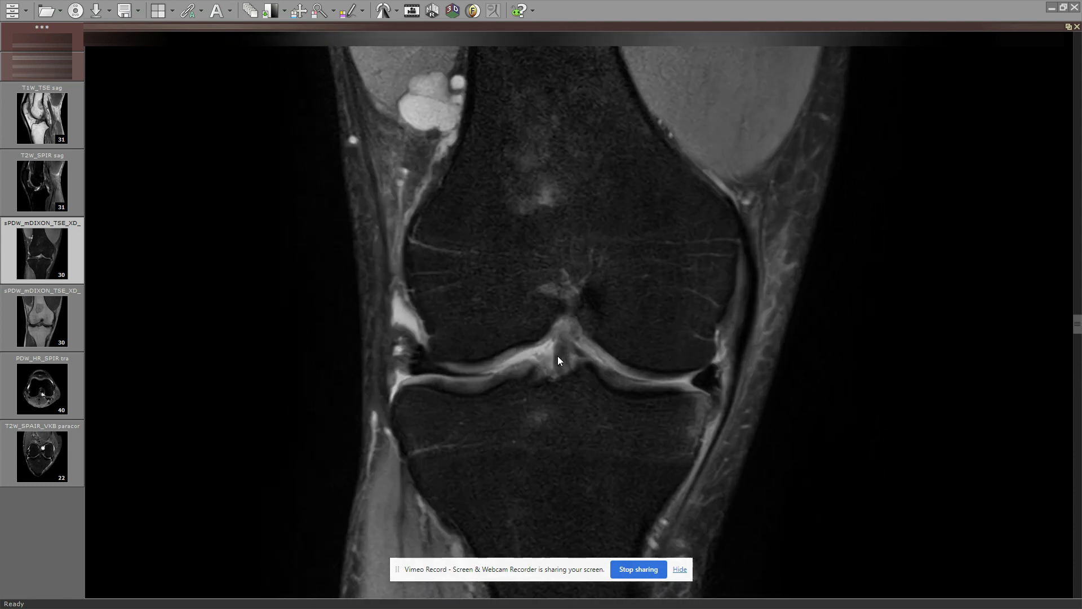
scroll(563, 359, "down", 3)
left_click_drag(568, 303, 549, 269)
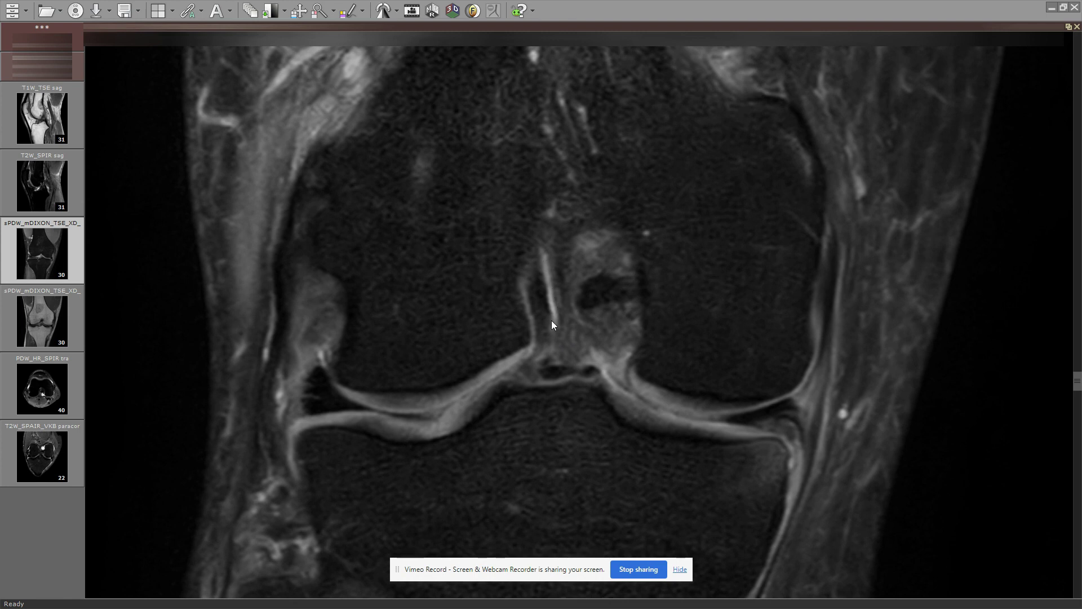
scroll(558, 332, "down", 6)
scroll(584, 341, "up", 8)
scroll(566, 309, "down", 2)
scroll(561, 293, "up", 6)
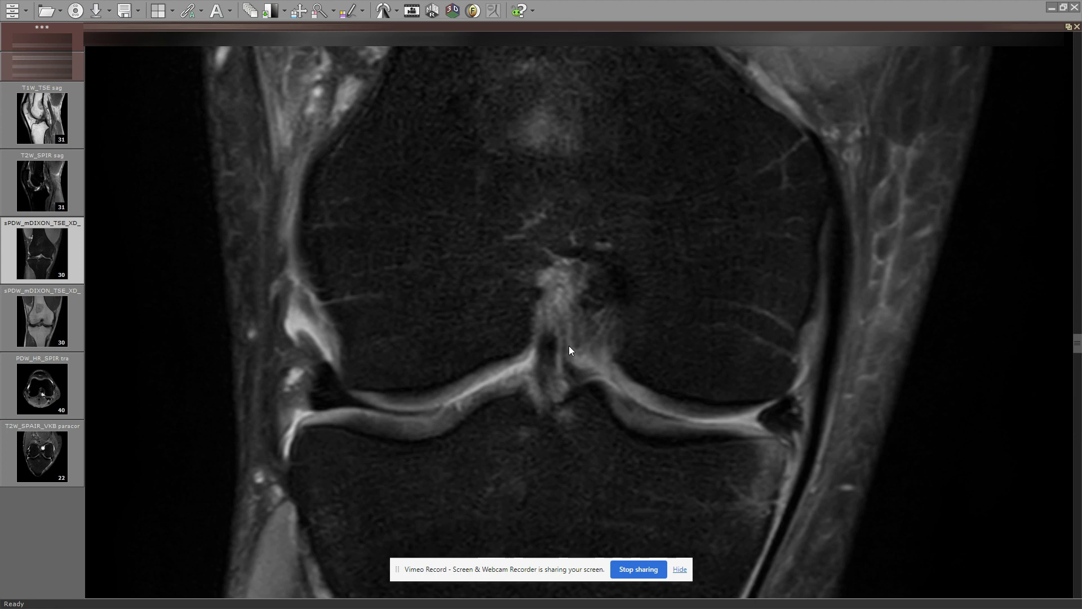
scroll(586, 383, "down", 4)
scroll(575, 375, "up", 4)
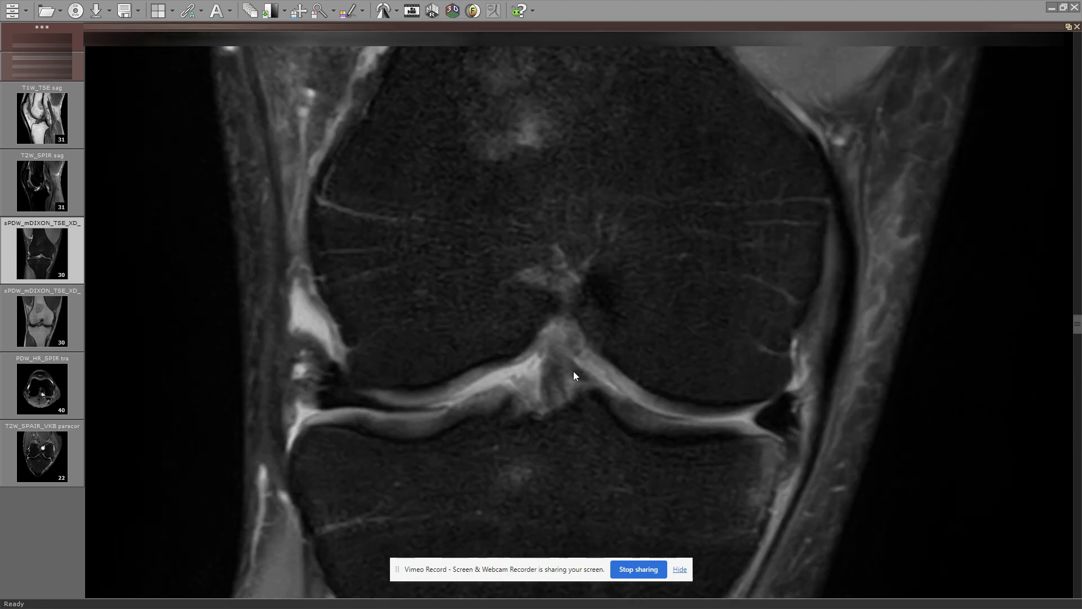
scroll(589, 383, "down", 5)
scroll(582, 382, "up", 3)
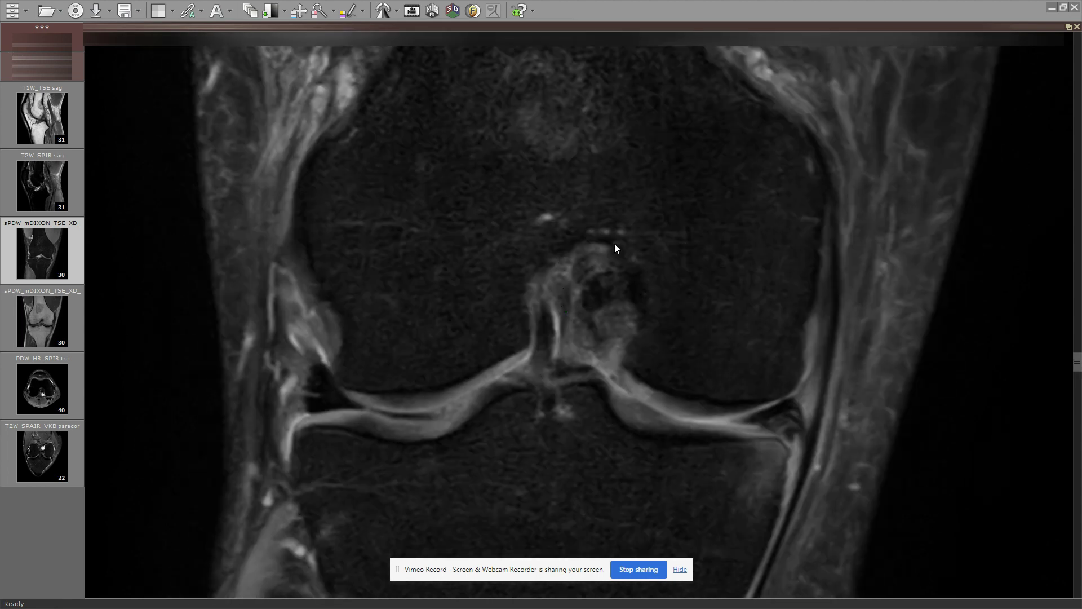
Return to the six-view layout, enlarge the T2W_SPAIR_VKB paracoronal series and follow the anterior cruciate ligament through the notch
double_click(615, 244)
double_click(878, 445)
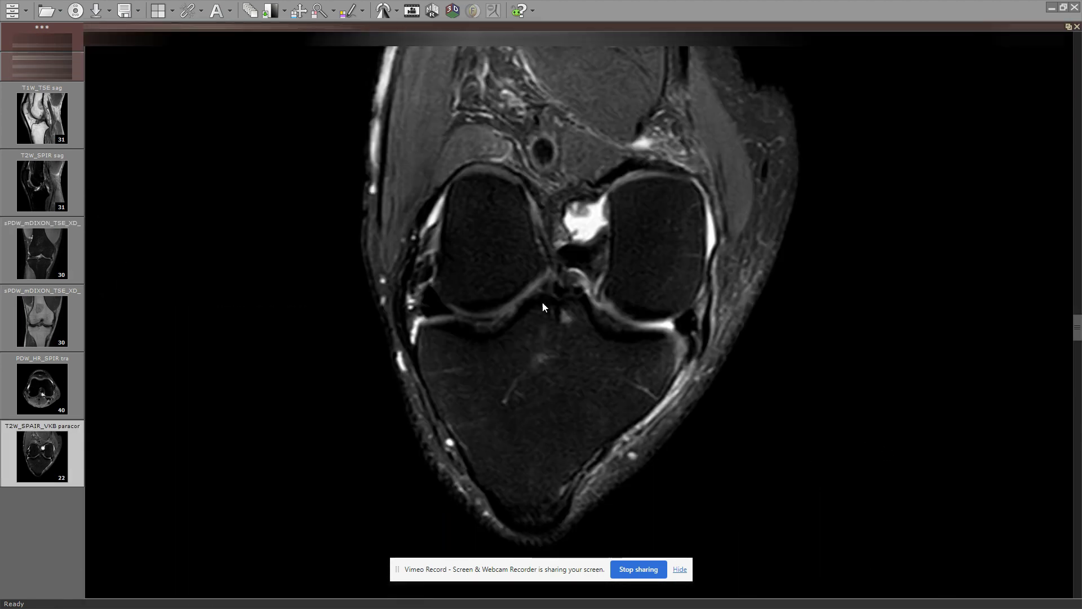
scroll(543, 307, "up", 7)
scroll(584, 258, "down", 5)
scroll(634, 347, "down", 3)
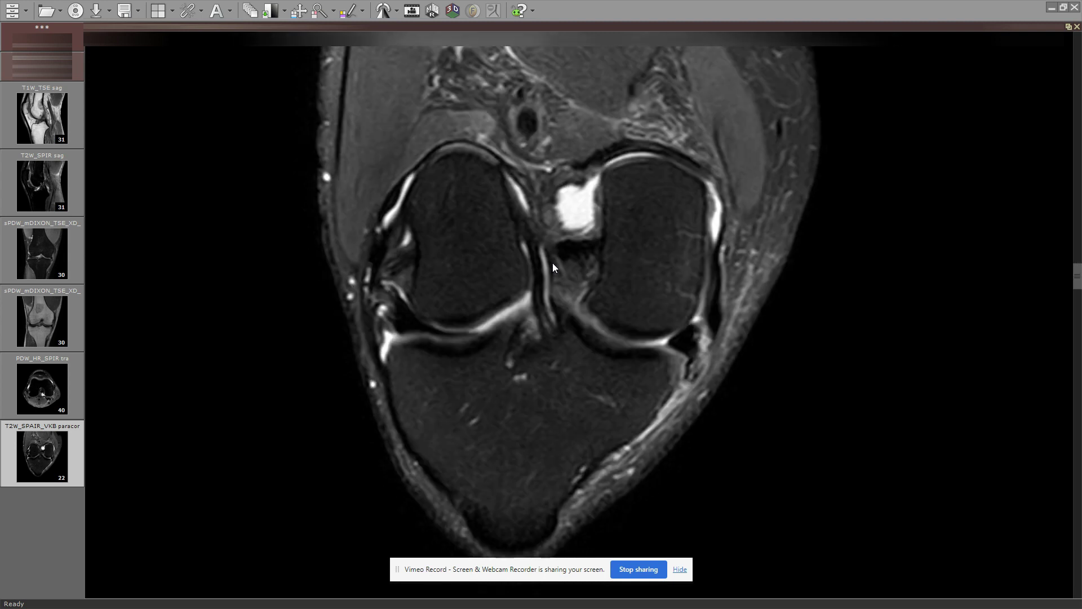
scroll(528, 227, "up", 2)
scroll(533, 228, "down", 3)
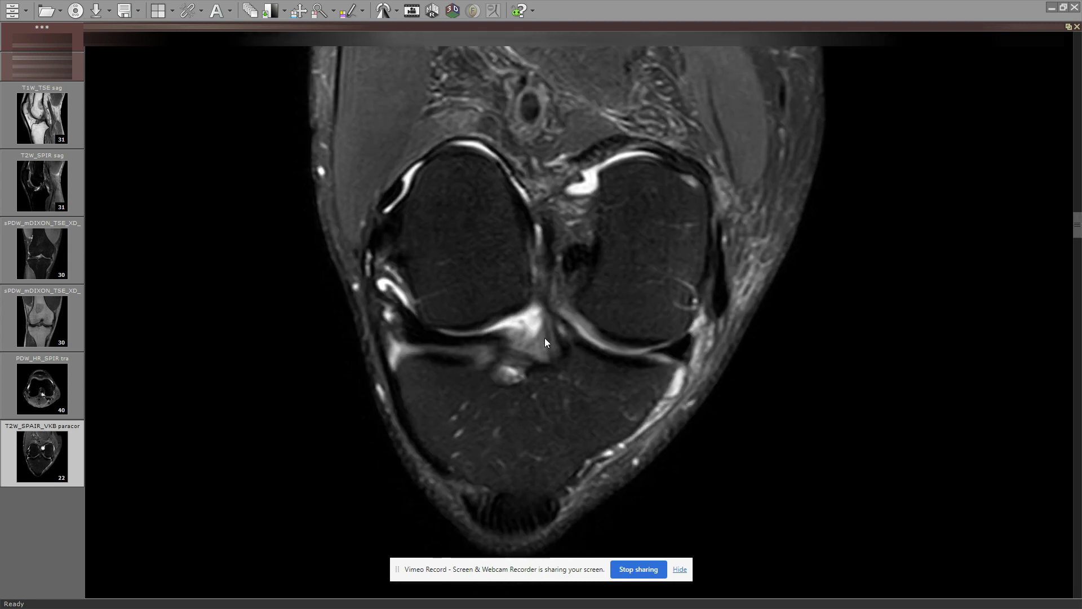
scroll(534, 262, "up", 8)
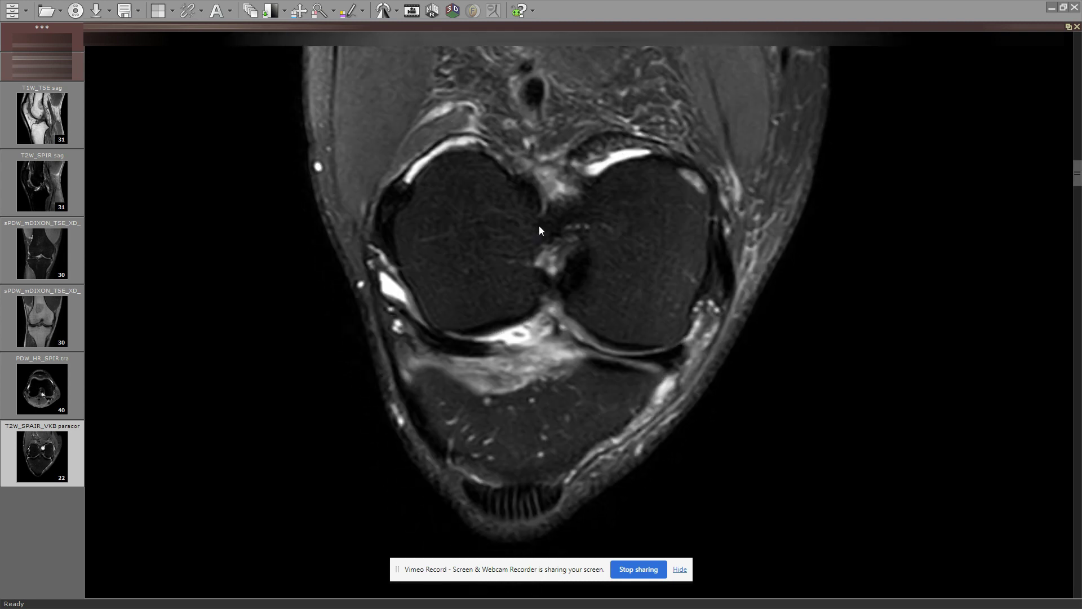
scroll(554, 243, "down", 6)
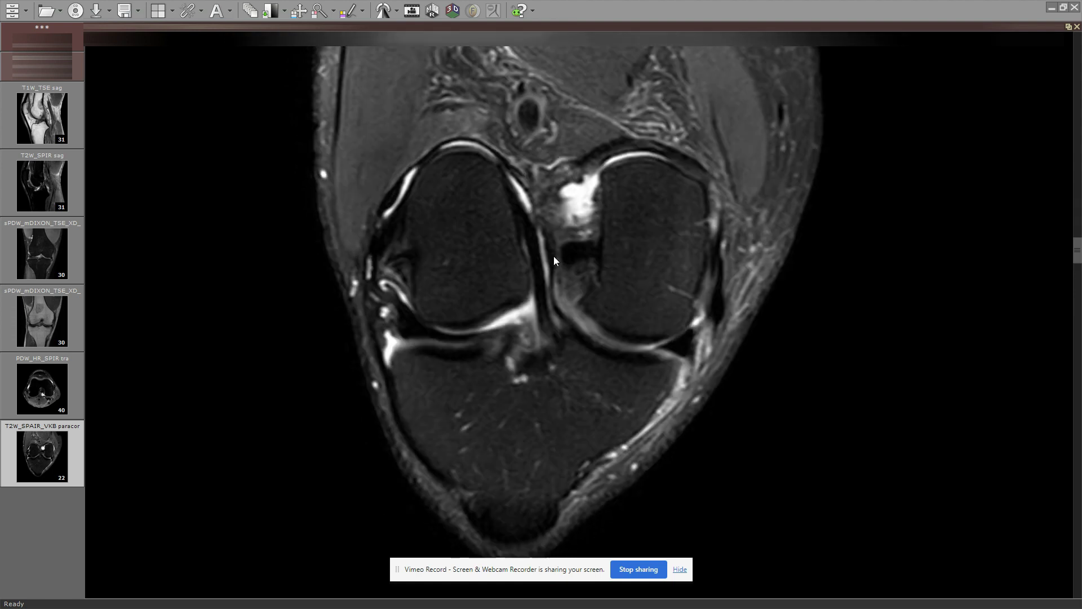
scroll(560, 299, "down", 3)
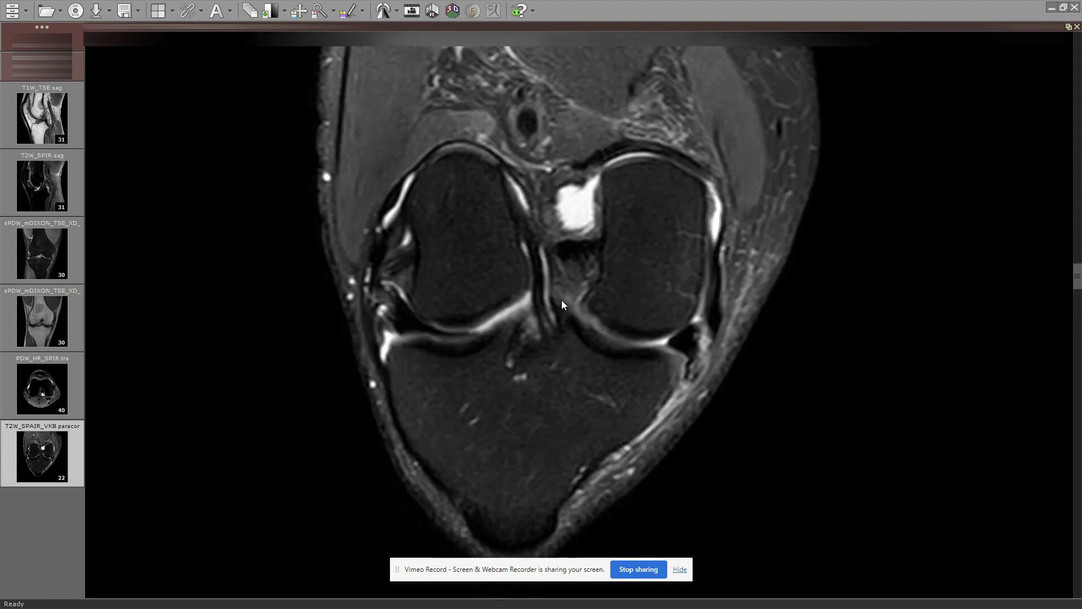
scroll(561, 324, "down", 5)
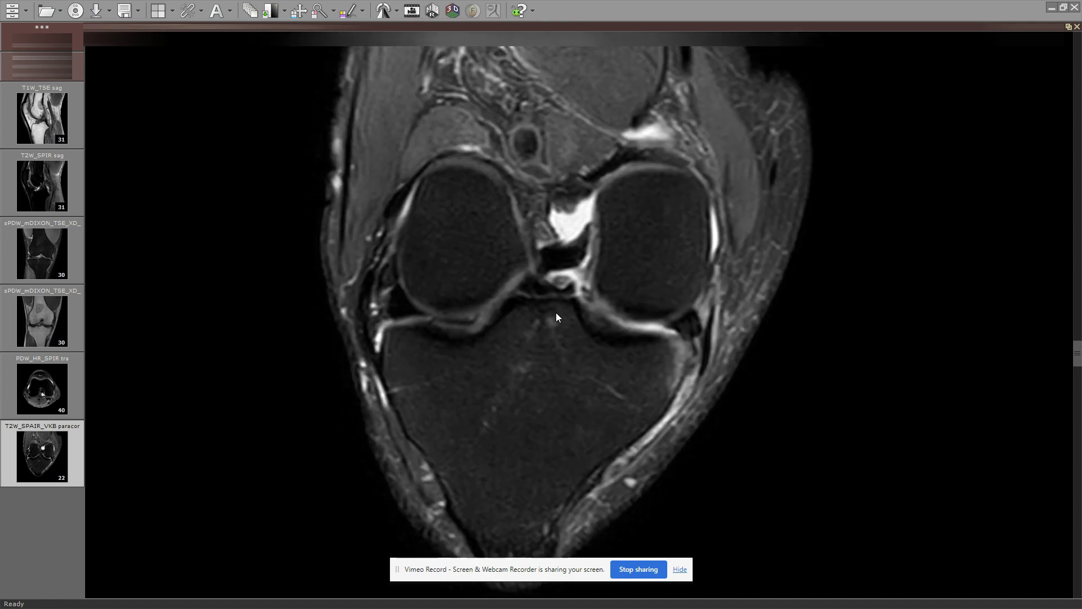
Examine the anterior cruciate ligament's femoral and tibial attachments and the adjacent posterior cruciate ligament on the paracoronal slices
scroll(567, 308, "up", 10)
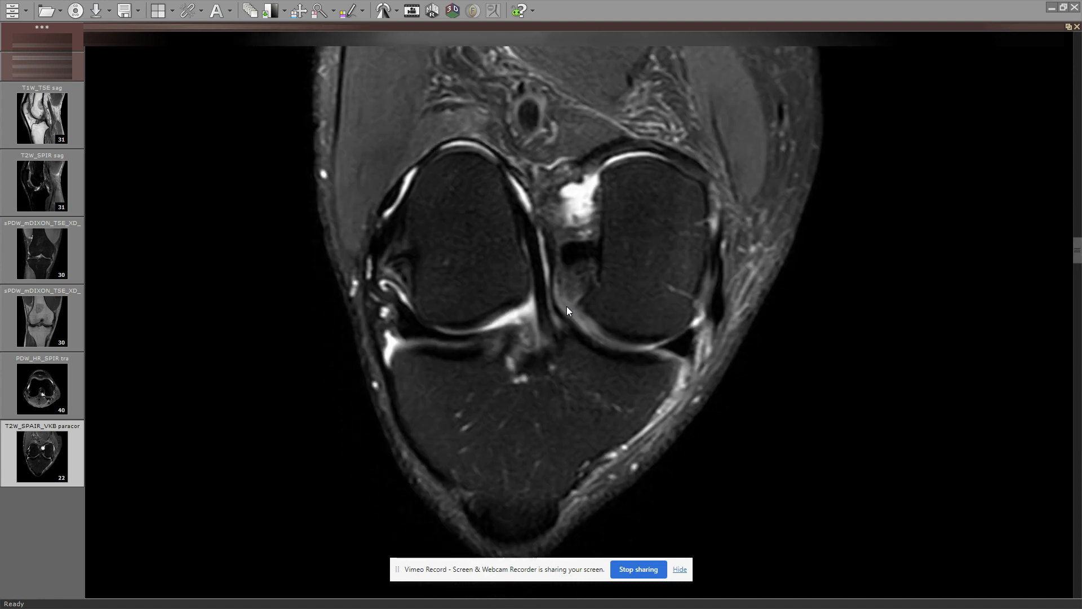
scroll(566, 322, "up", 4)
scroll(584, 347, "down", 4)
scroll(559, 314, "down", 8)
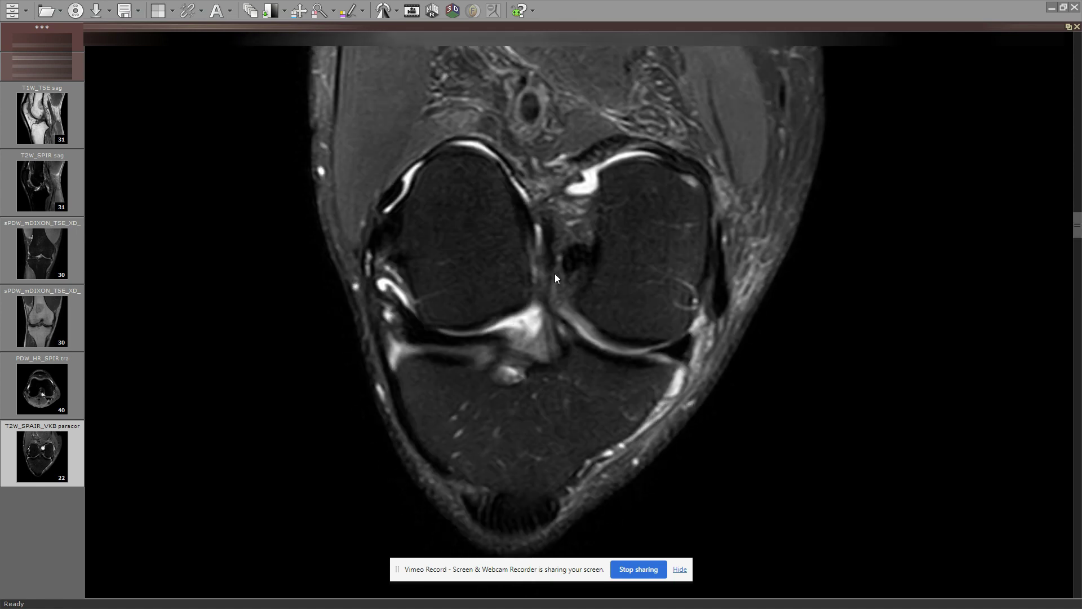
scroll(586, 330, "up", 5)
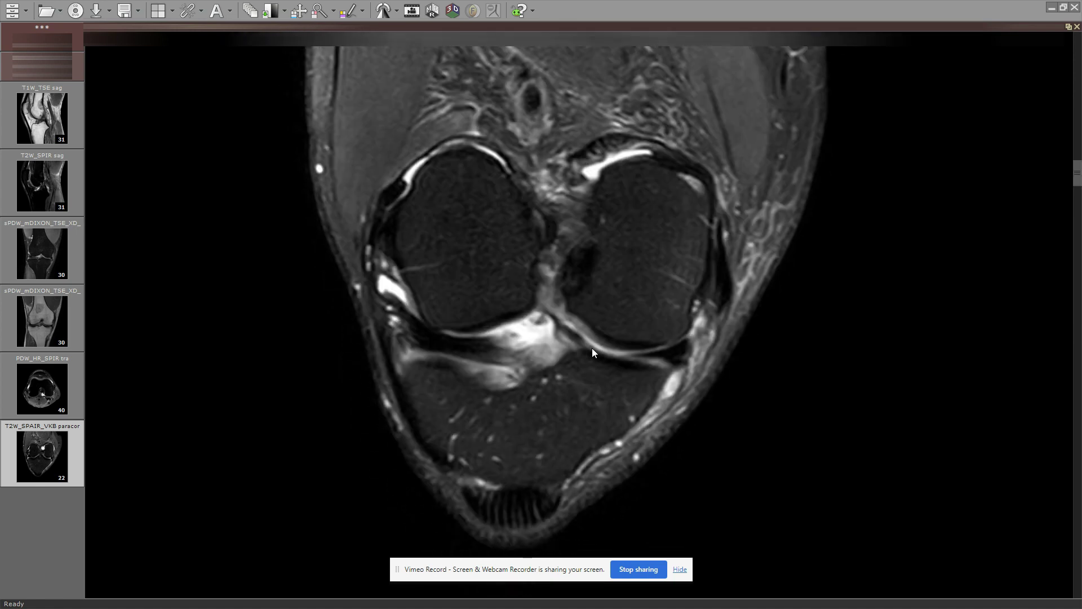
scroll(564, 322, "up", 3)
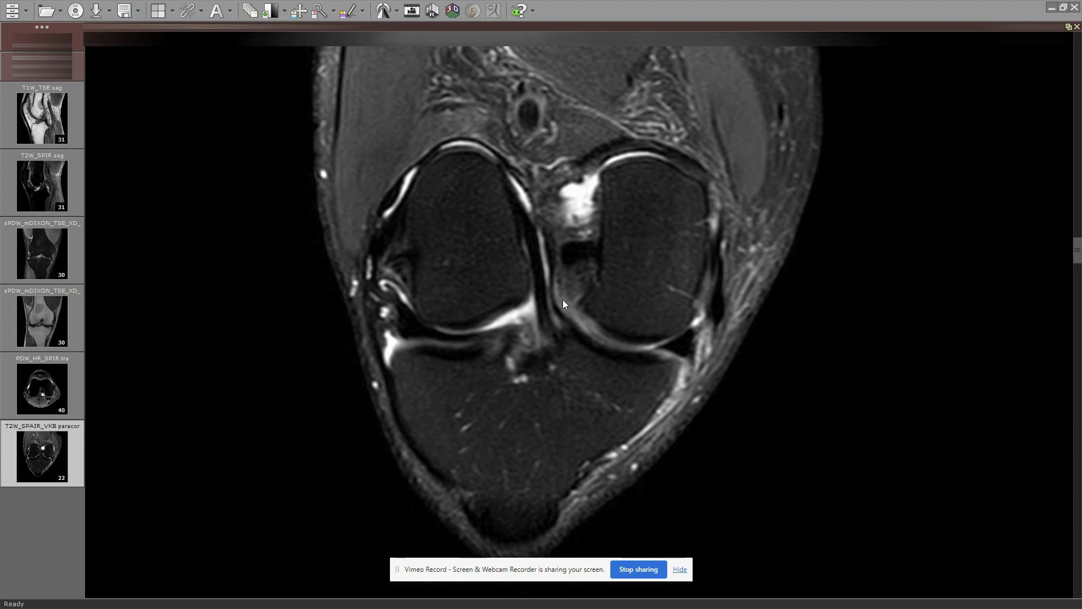
scroll(563, 309, "down", 3)
scroll(548, 347, "up", 3)
scroll(544, 300, "down", 1)
scroll(557, 293, "up", 3)
scroll(537, 238, "down", 2)
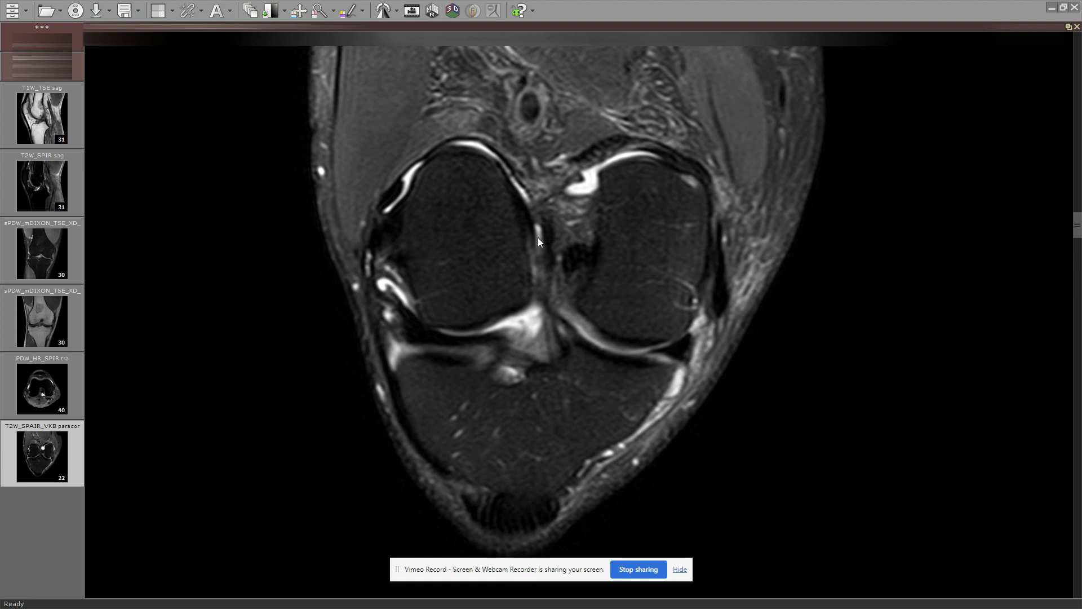
scroll(553, 255, "up", 2)
scroll(595, 252, "down", 6)
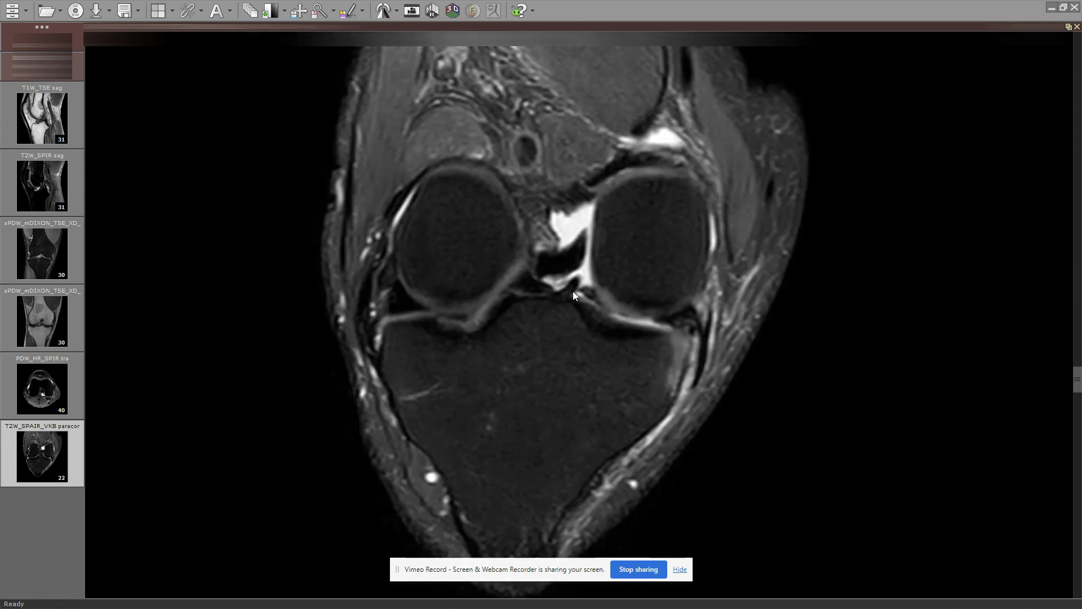
Restore the six-view layout and review the sagittal T2W_SPIR series from the intercondylar notch through the medial and lateral compartments
double_click(554, 289)
scroll(585, 228, "up", 6)
scroll(642, 226, "down", 4)
scroll(639, 231, "up", 5)
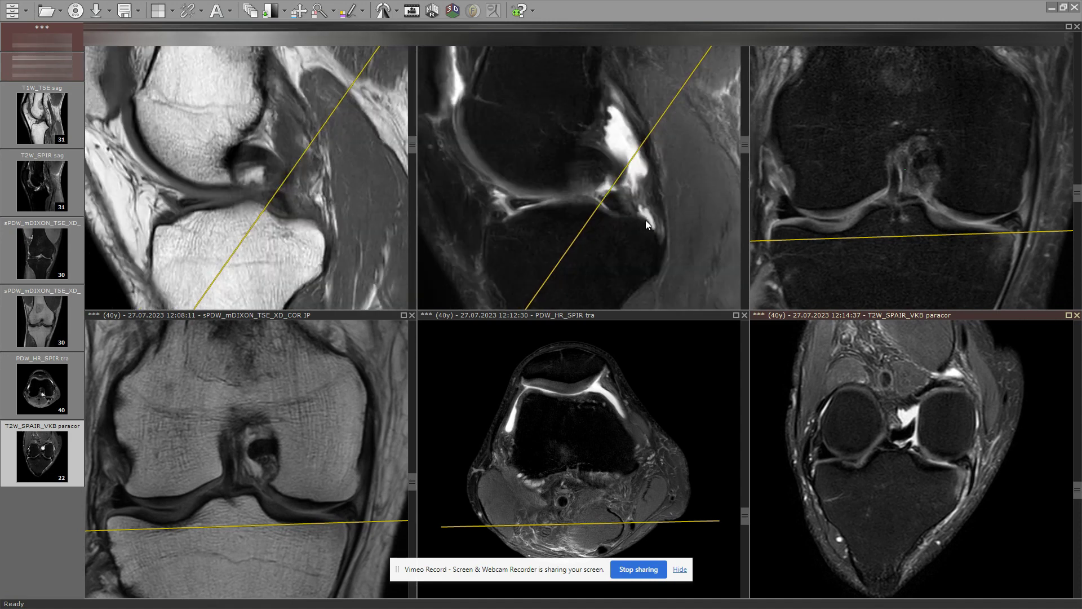
scroll(647, 228, "down", 3)
scroll(651, 221, "down", 6)
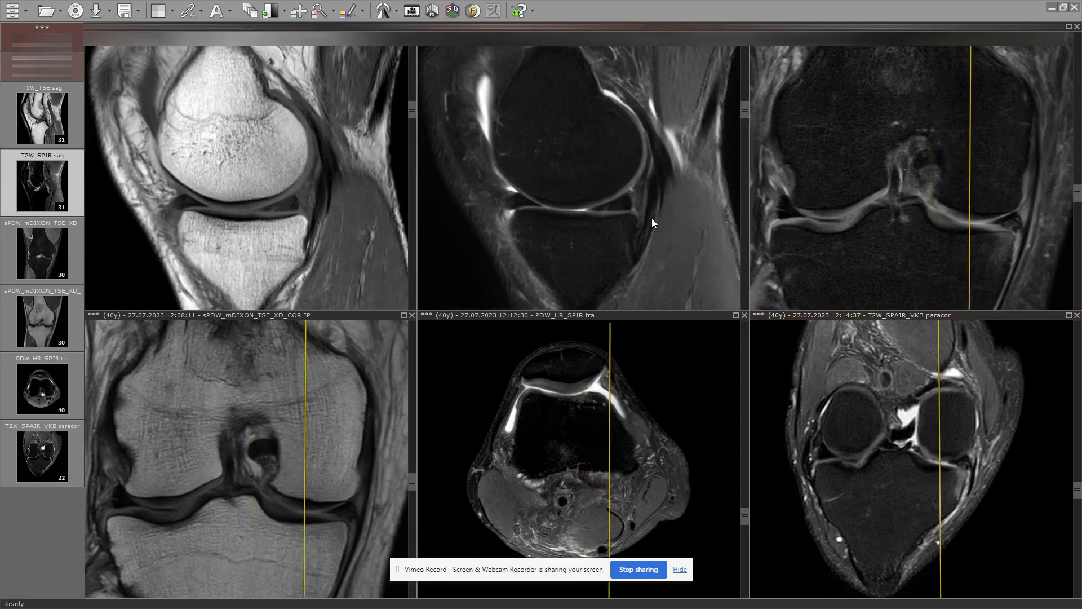
scroll(647, 203, "up", 10)
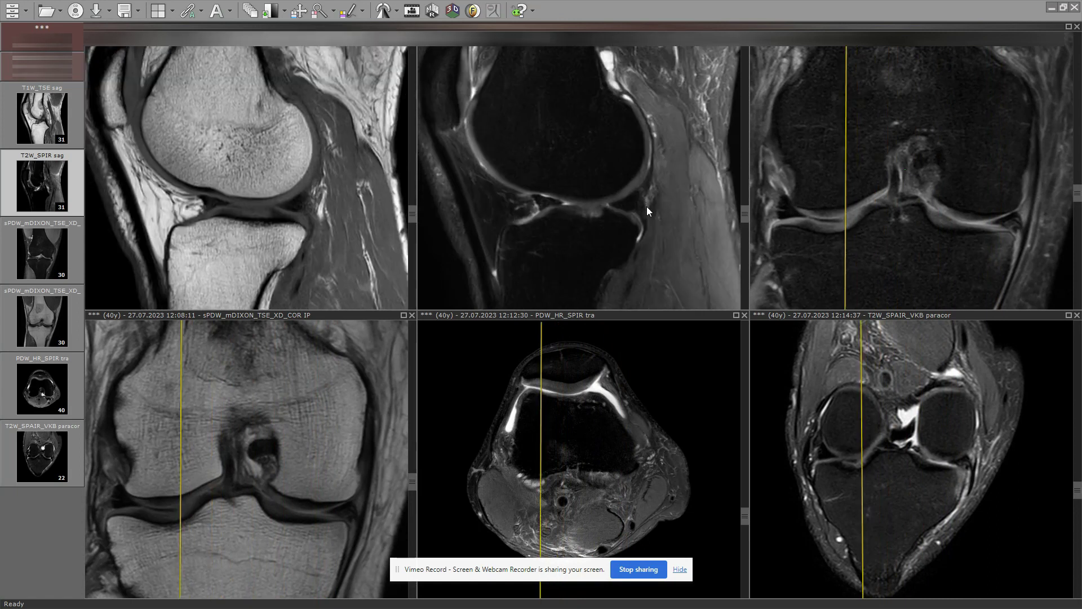
Examine the posterior horn of the lateral meniscus on the sagittal T2W_SPIR slices, from the lateral compartment towards the notch
scroll(637, 220, "down", 5)
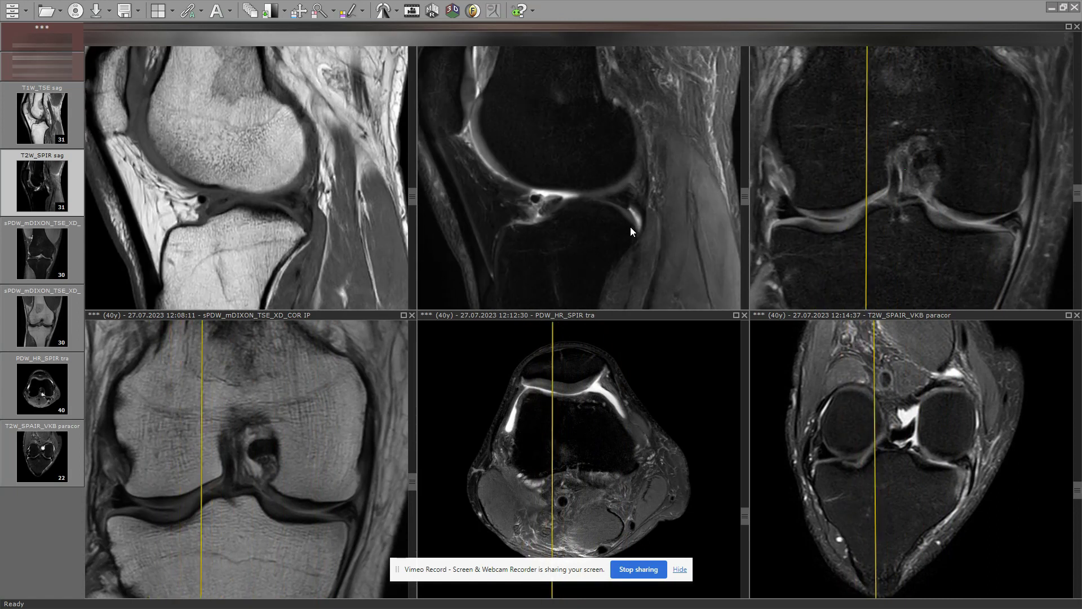
scroll(621, 196, "up", 2)
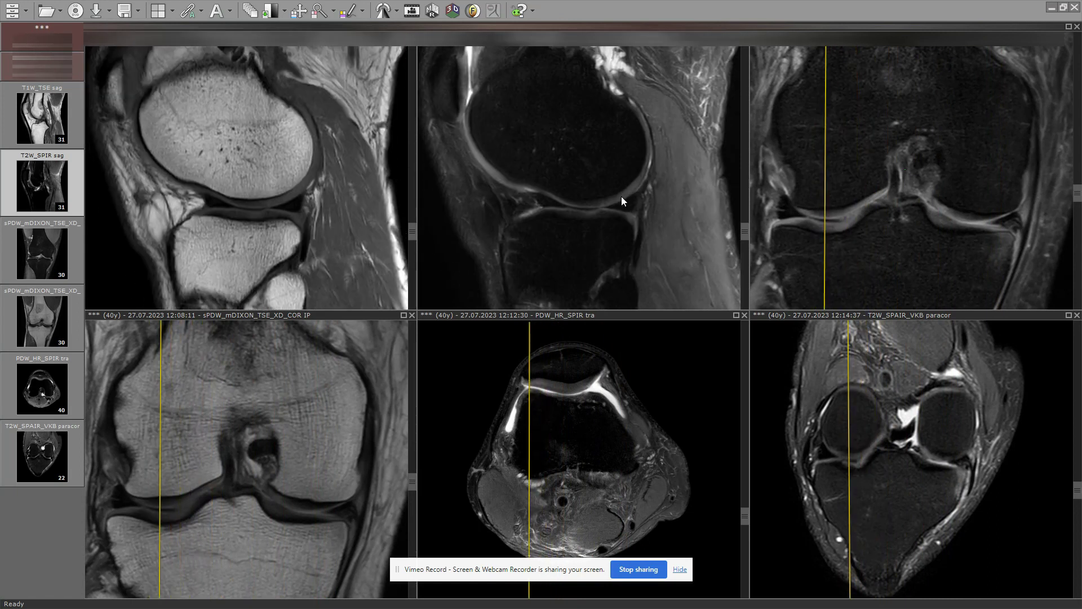
scroll(630, 175, "down", 8)
scroll(640, 157, "up", 5)
scroll(626, 208, "up", 5)
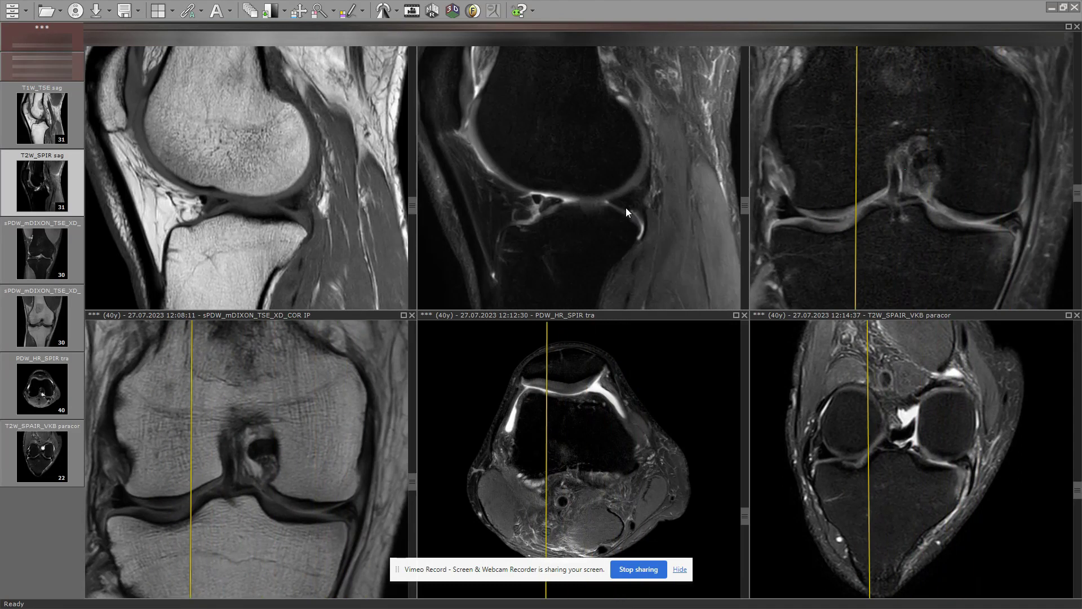
scroll(566, 224, "down", 5)
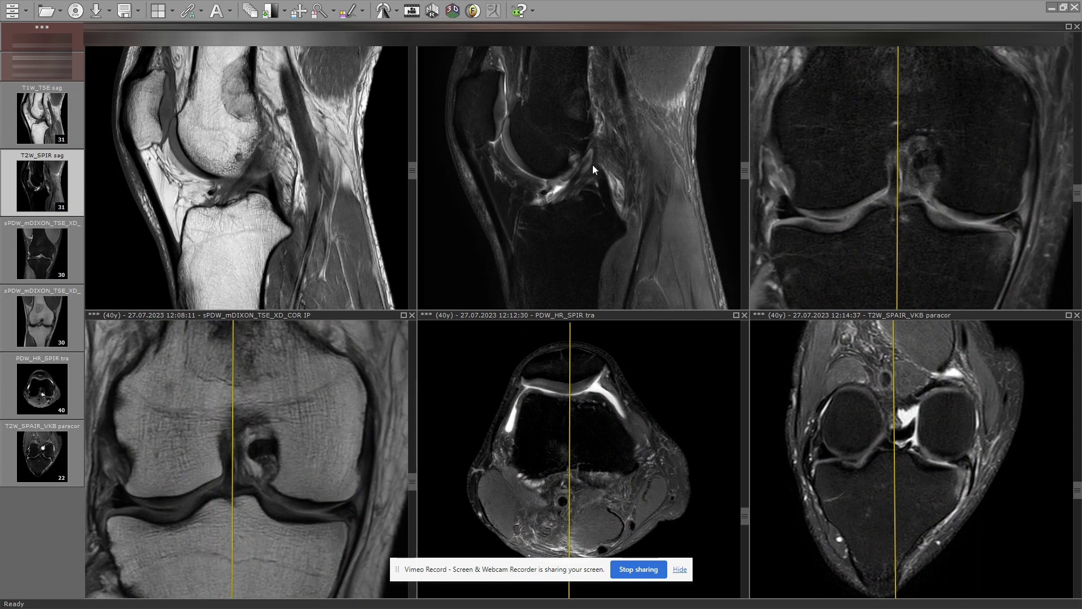
Magnify the sagittal T2W_SPIR view on the intercondylar notch and examine the anterior cruciate ligament across adjacent slices
scroll(590, 166, "up", 4)
scroll(577, 167, "up", 1)
scroll(580, 164, "down", 2)
scroll(584, 163, "up", 1)
scroll(257, 168, "down", 1)
scroll(593, 173, "down", 1)
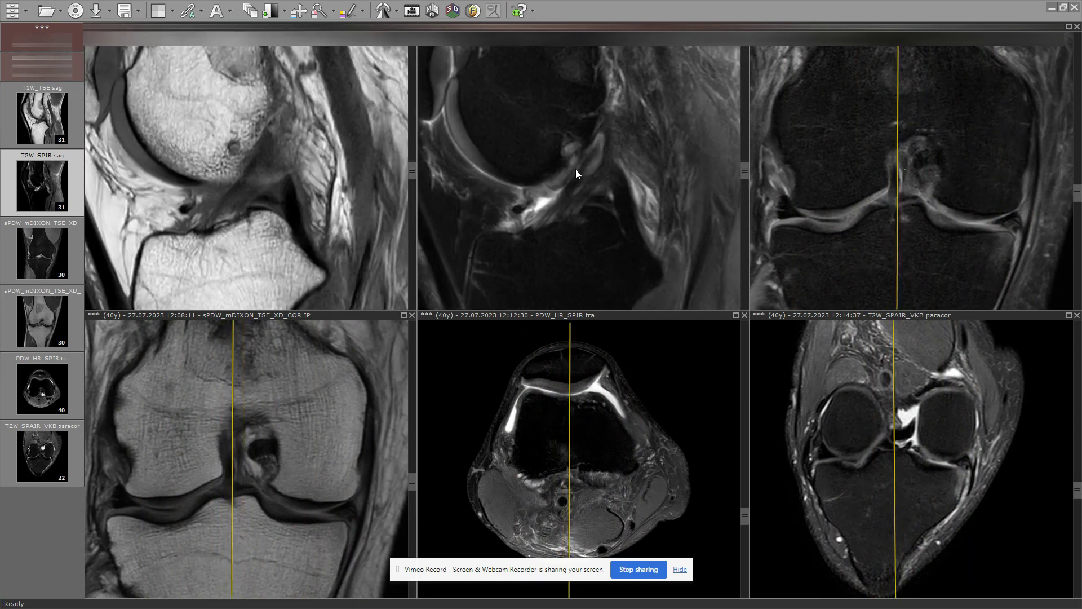
scroll(343, 414, "down", 2)
scroll(342, 415, "up", 1)
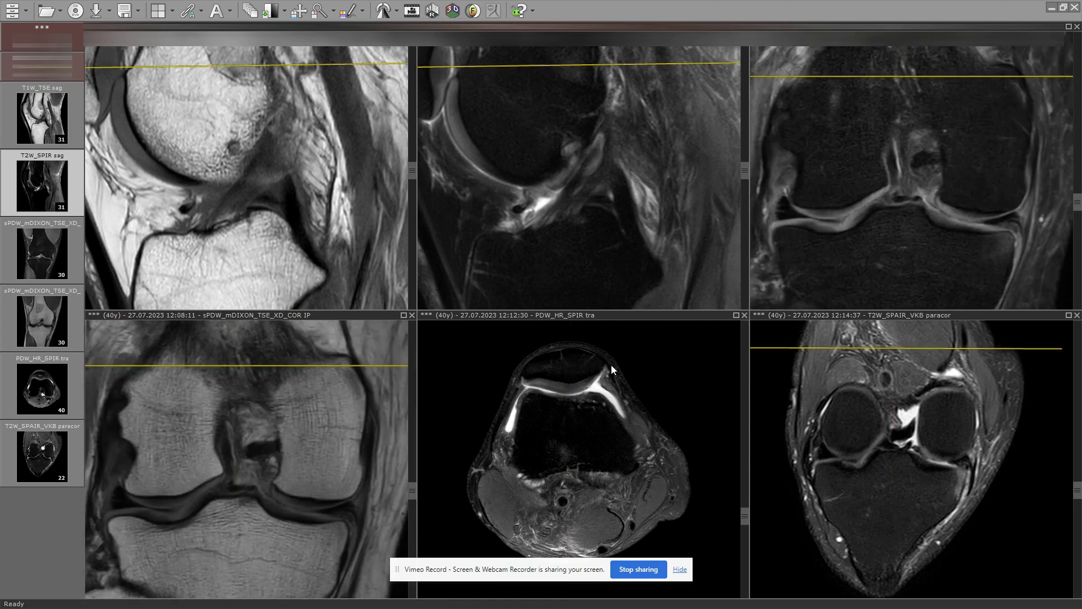
Enlarge and magnify the PDW_HR_SPIR tra series on the patellofemoral joint and examine the retropatellar and trochlear cartilage
double_click(611, 364)
left_click_drag(576, 100, 657, 236)
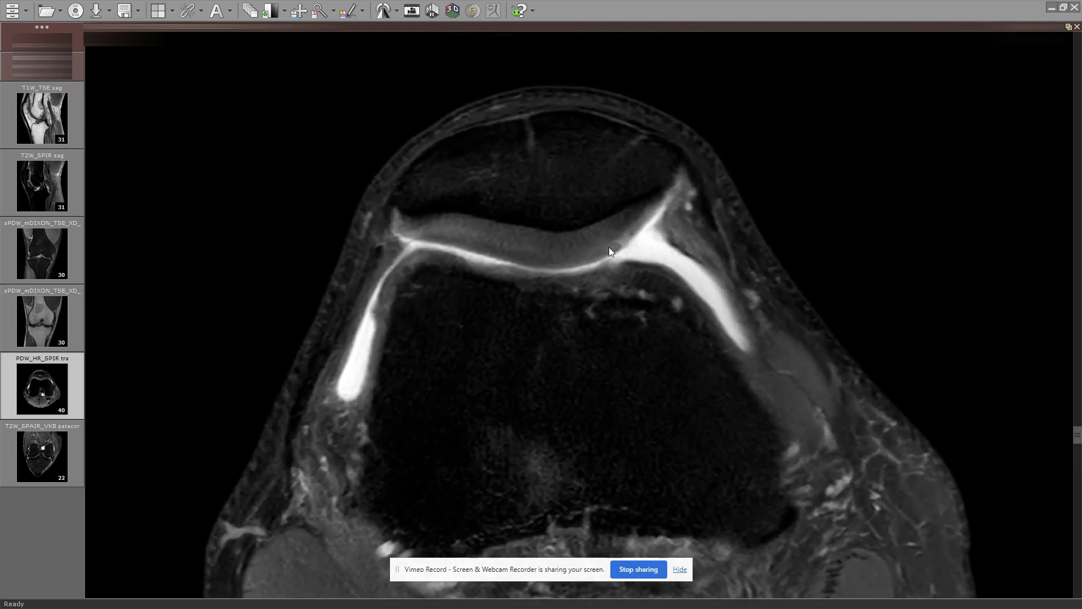
scroll(626, 272, "down", 2)
scroll(625, 261, "up", 2)
scroll(641, 245, "down", 2)
scroll(631, 250, "up", 2)
scroll(634, 259, "down", 5)
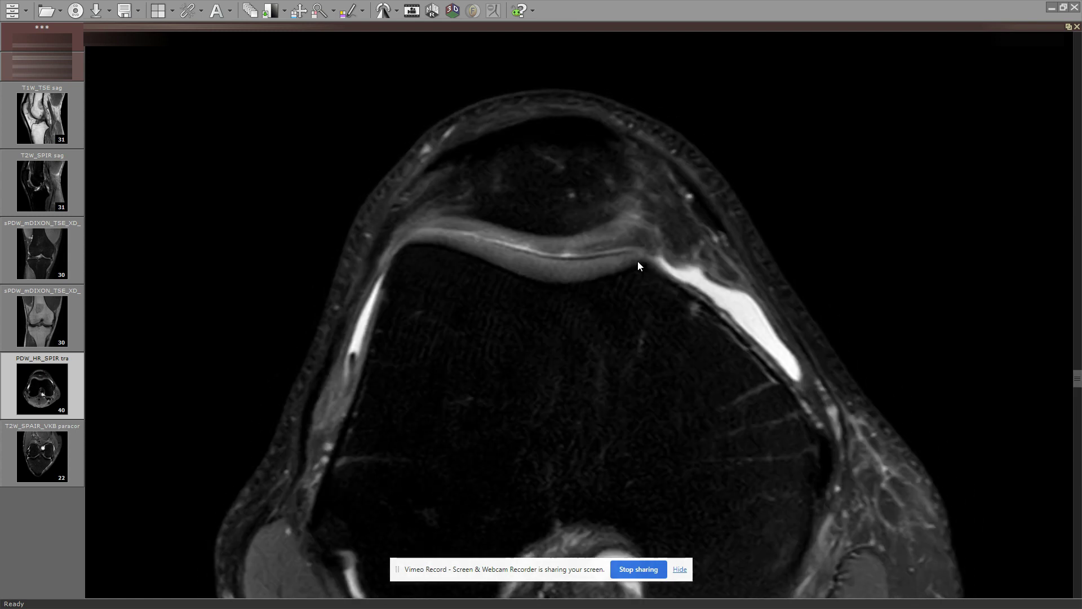
scroll(565, 329, "down", 14)
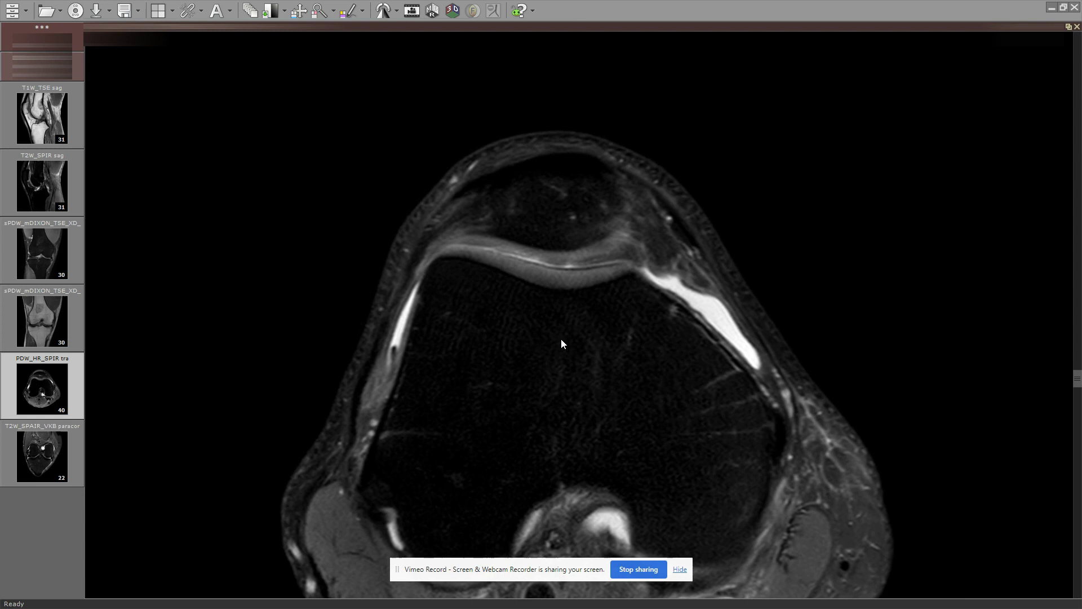
scroll(488, 304, "up", 9)
scroll(490, 303, "up", 15)
Switch to the enlarged sagittal T2W_SPIR series, show the whole knee, and review the slices from the notch through the lateral compartment
double_click(532, 269)
double_click(451, 239)
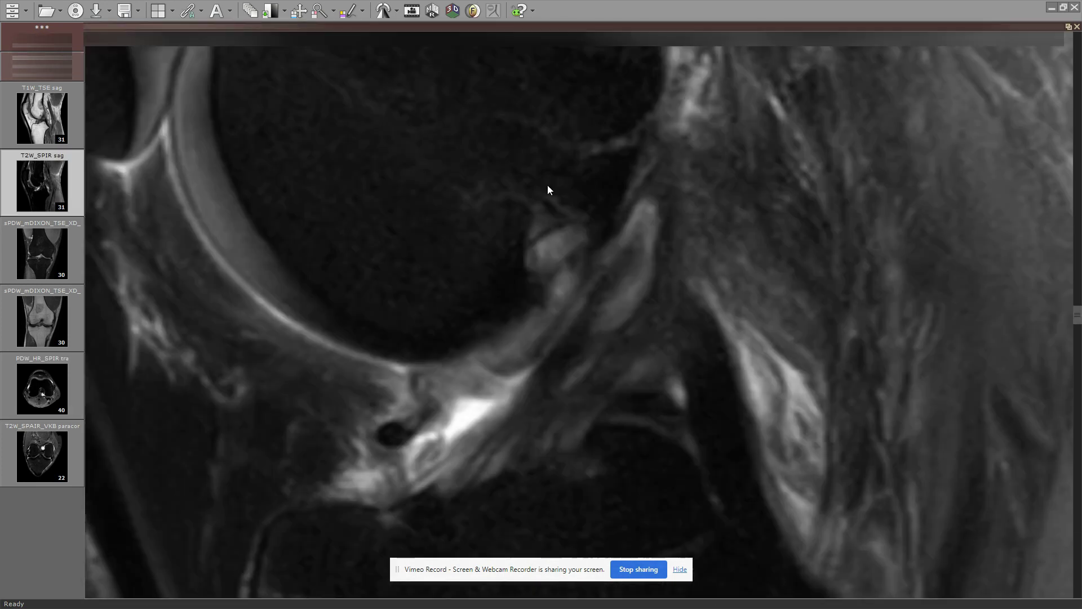
scroll(496, 323, "down", 4)
scroll(521, 307, "down", 6)
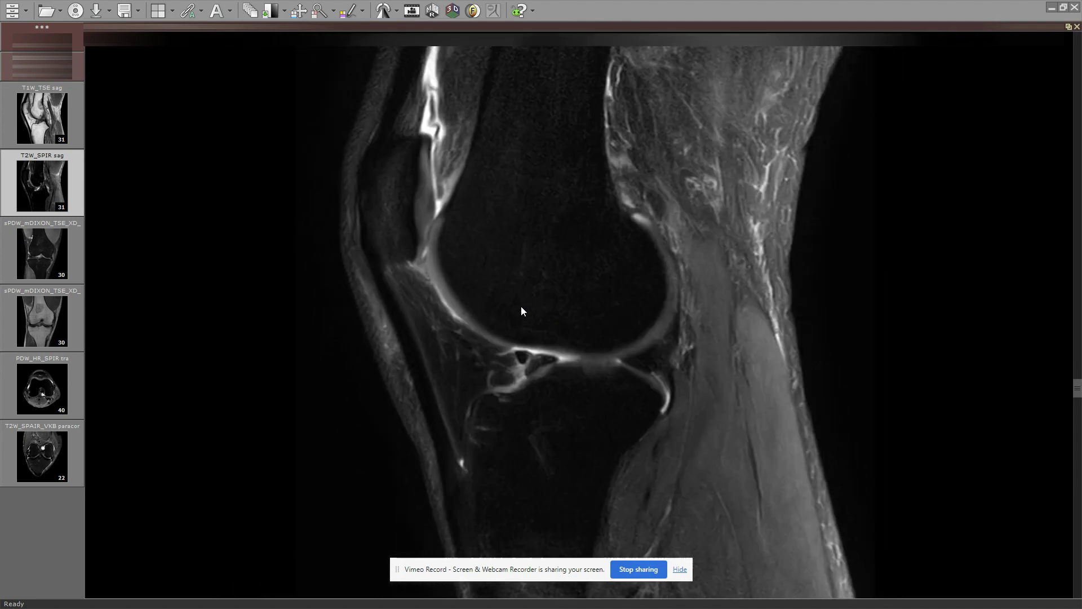
scroll(524, 309, "down", 5)
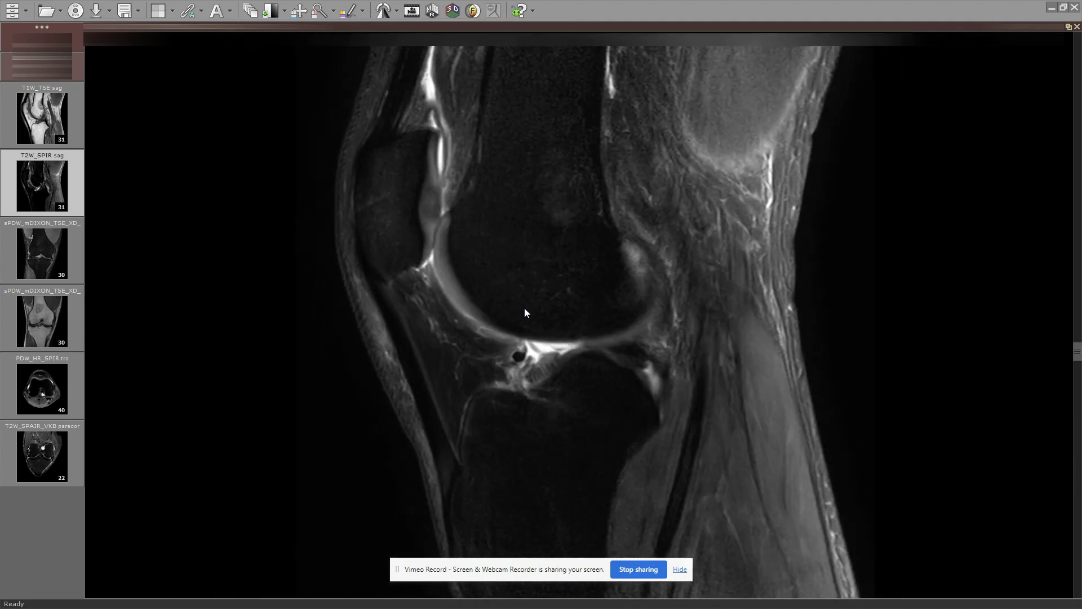
scroll(402, 283, "down", 6)
scroll(455, 488, "down", 2)
scroll(452, 476, "down", 2)
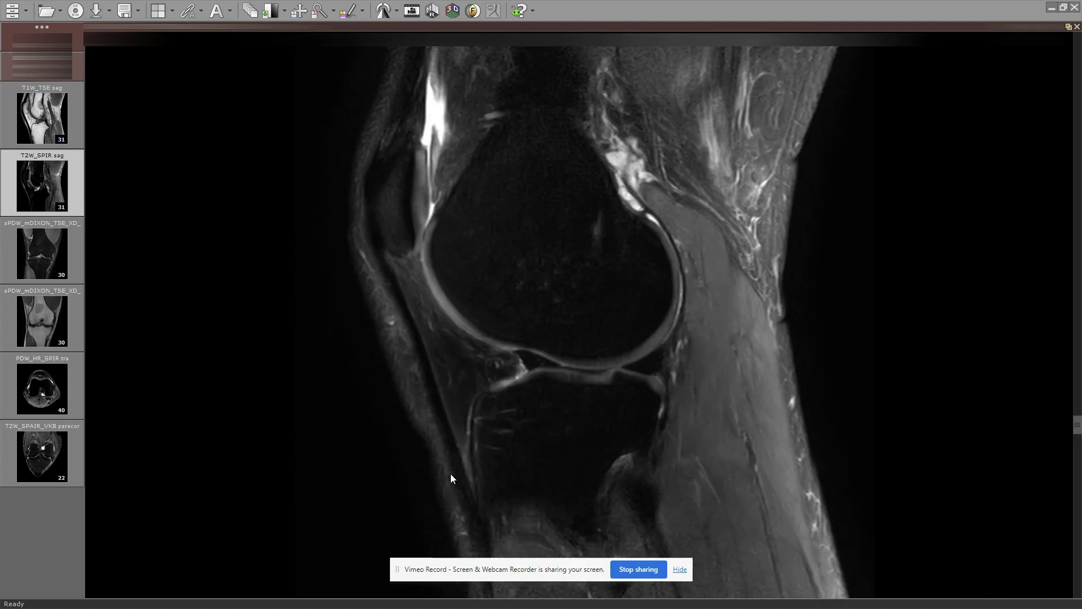
scroll(554, 204, "down", 3)
scroll(541, 98, "down", 3)
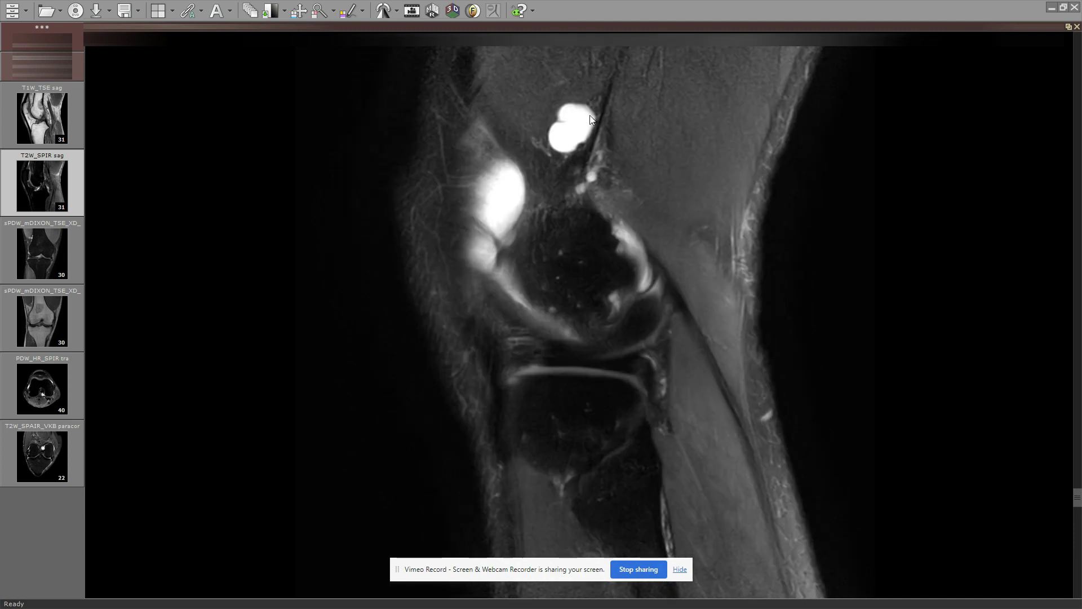
Trace the bright lobulated structures above and behind the lateral femoral condyle across the sagittal T2W_SPIR slices
scroll(580, 140, "up", 5)
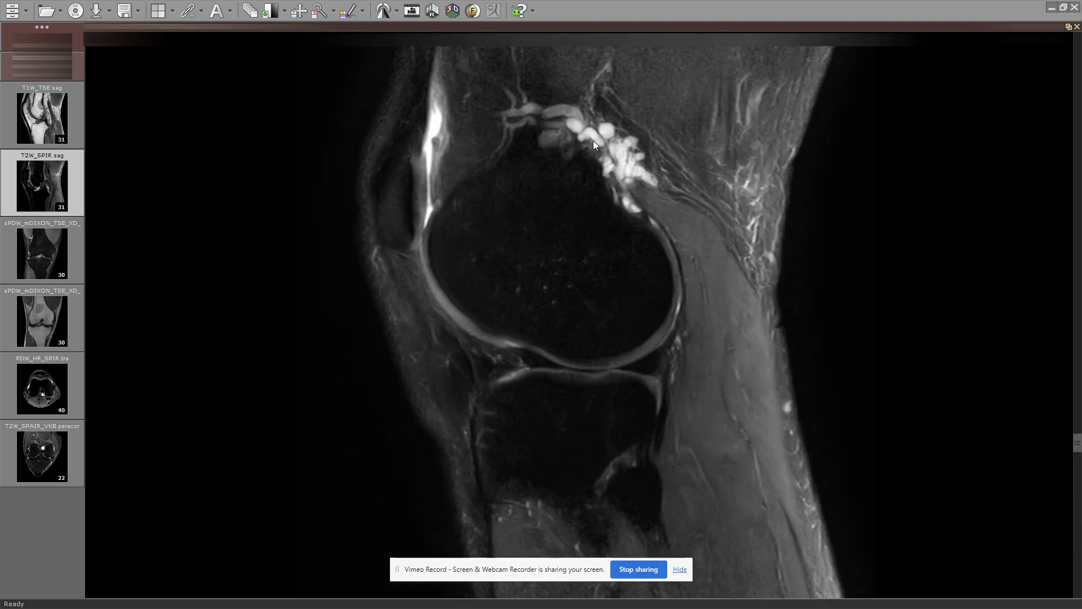
scroll(586, 141, "up", 3)
scroll(575, 131, "down", 3)
scroll(541, 115, "down", 1)
scroll(549, 122, "up", 2)
scroll(578, 144, "down", 3)
scroll(614, 173, "up", 3)
scroll(648, 205, "down", 6)
scroll(600, 204, "up", 5)
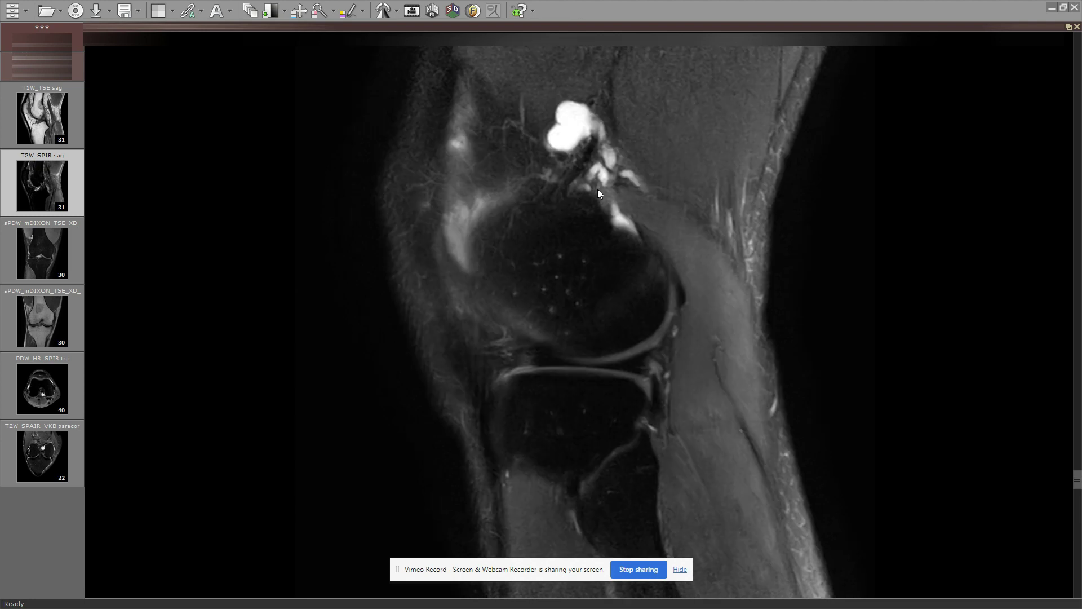
Enlarge the PDW_HR_SPIR tra series, centre its posterior half, and review the axial slices between the femoral condyles and proximal tibia
double_click(595, 198)
double_click(493, 452)
left_click_drag(494, 452, 567, 261)
scroll(566, 261, "down", 10)
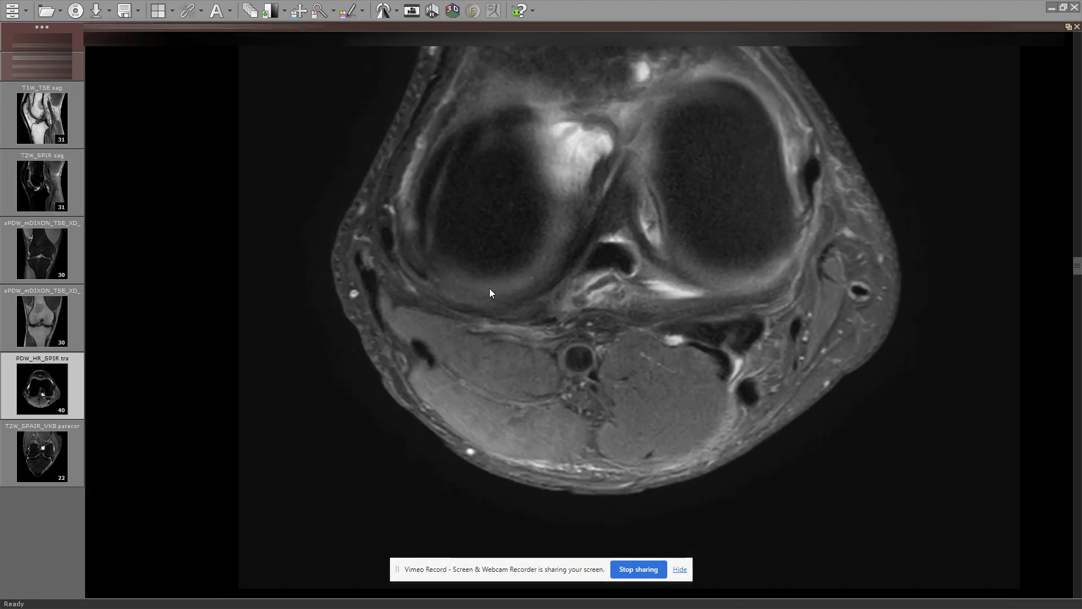
scroll(514, 233, "up", 3)
scroll(516, 234, "down", 18)
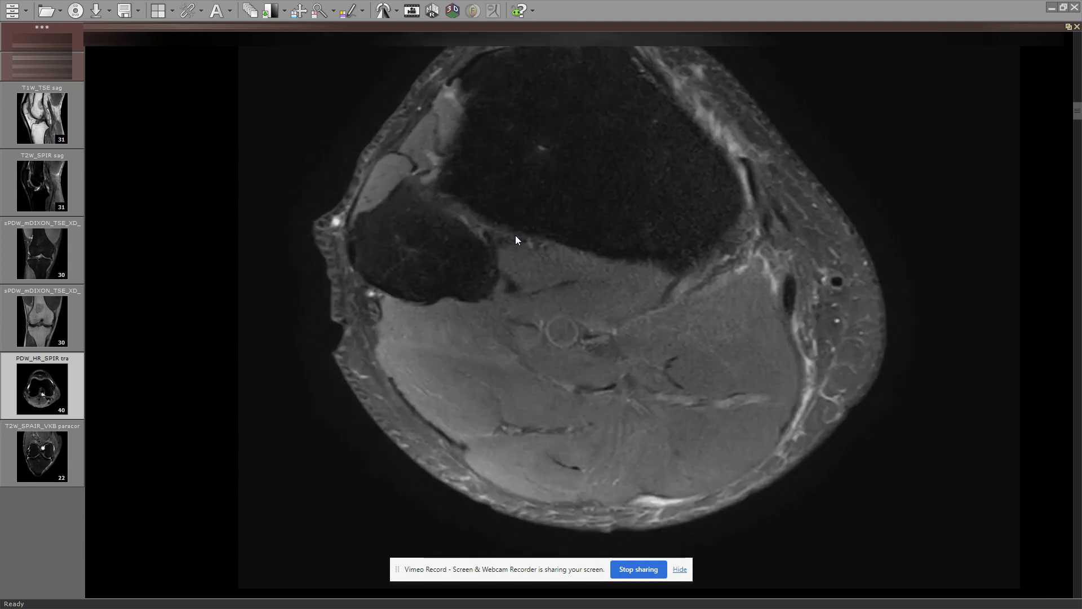
scroll(494, 269, "up", 8)
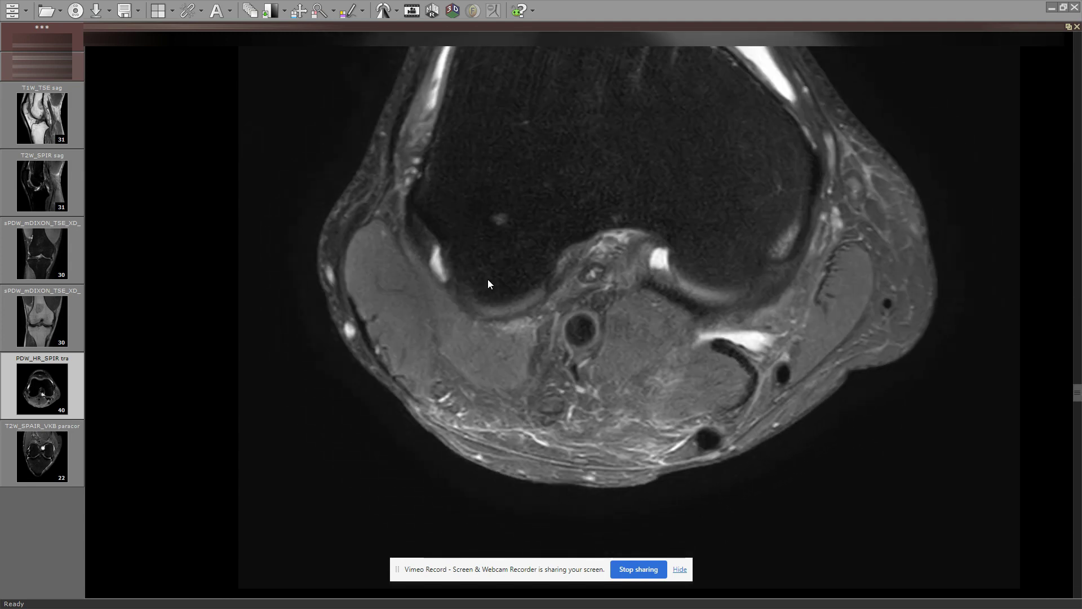
Follow the bright lobulated structures beside the distal lateral femur on the axial slices and magnify the view slightly
scroll(503, 288, "down", 8)
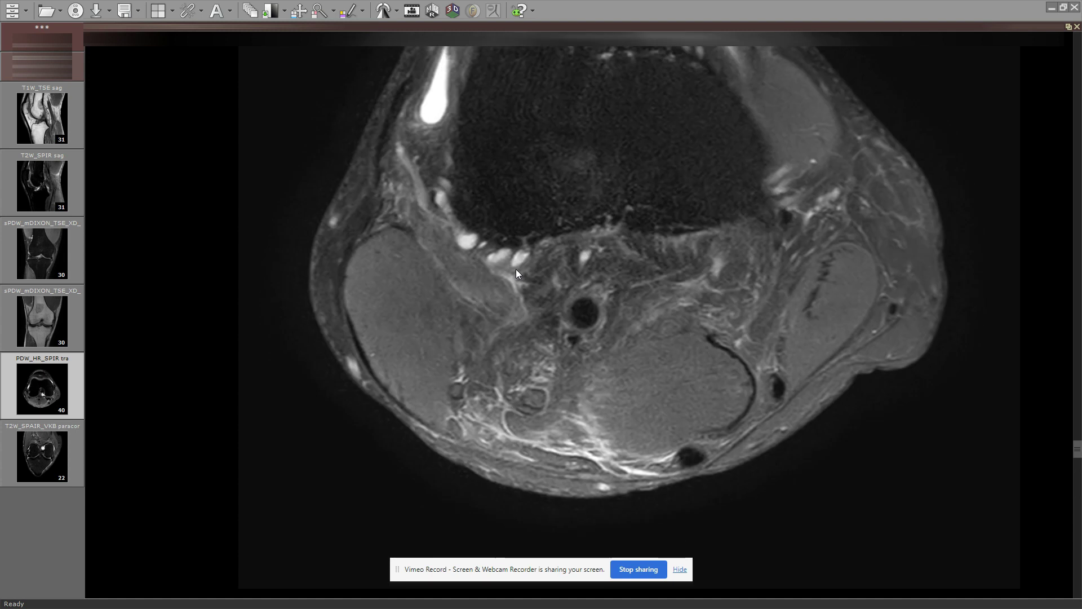
scroll(496, 271, "down", 10)
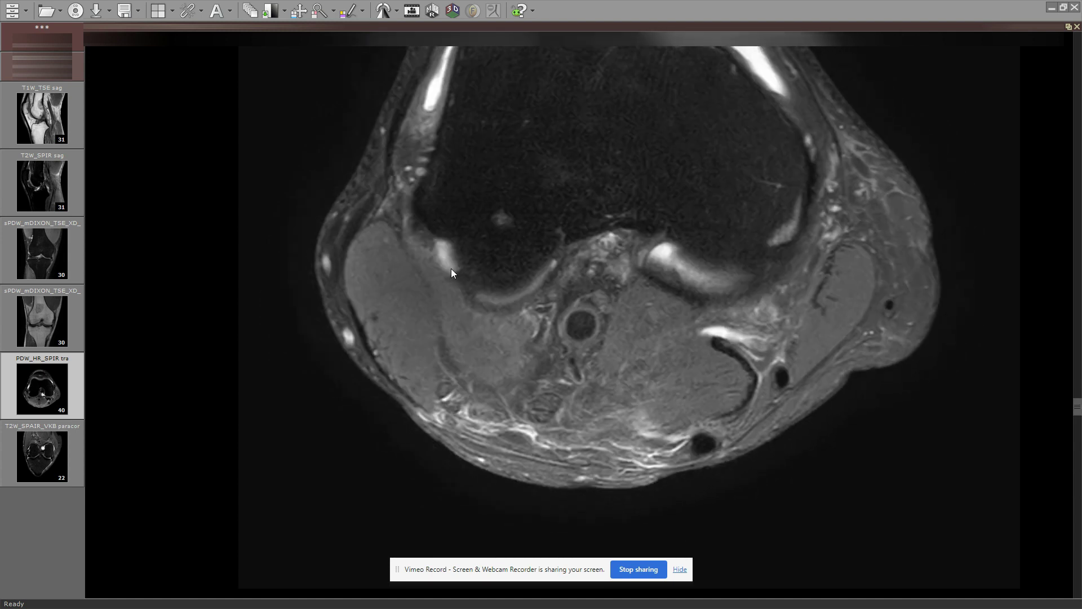
scroll(479, 246, "down", 5)
scroll(478, 249, "up", 3)
scroll(478, 249, "down", 3)
scroll(475, 229, "up", 4)
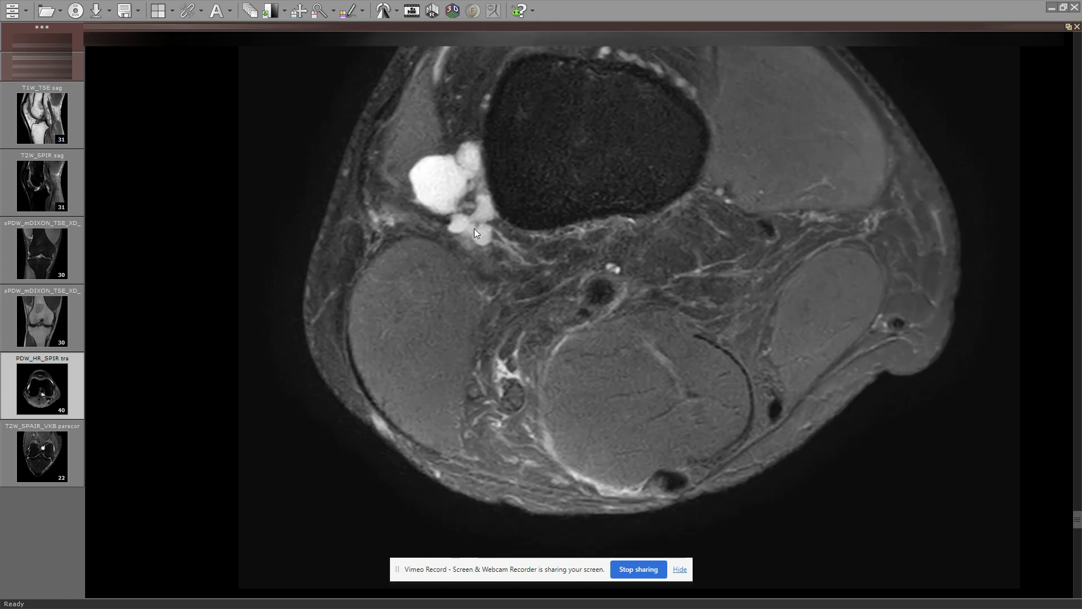
left_click_drag(479, 137, 478, 126)
scroll(476, 128, "down", 2)
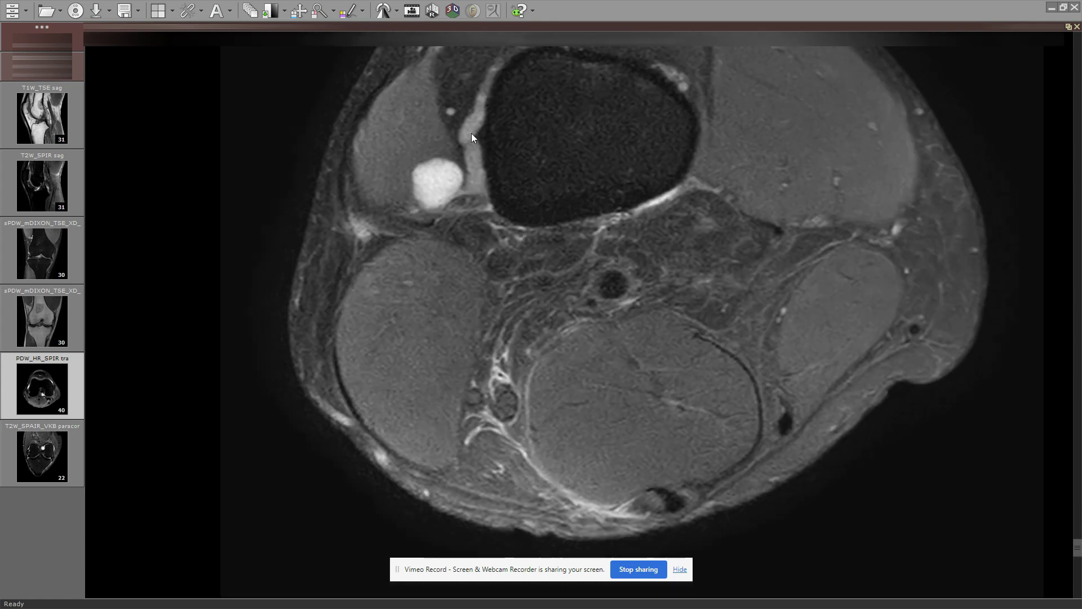
Trace the lateral lobulated structures on the axial slices between the distal femoral shaft and the posterior joint recess
scroll(476, 165, "up", 1)
scroll(475, 182, "up", 4)
scroll(473, 182, "down", 4)
scroll(469, 184, "up", 4)
scroll(468, 178, "down", 3)
scroll(469, 180, "up", 1)
scroll(468, 185, "down", 2)
scroll(471, 208, "up", 4)
scroll(470, 205, "up", 3)
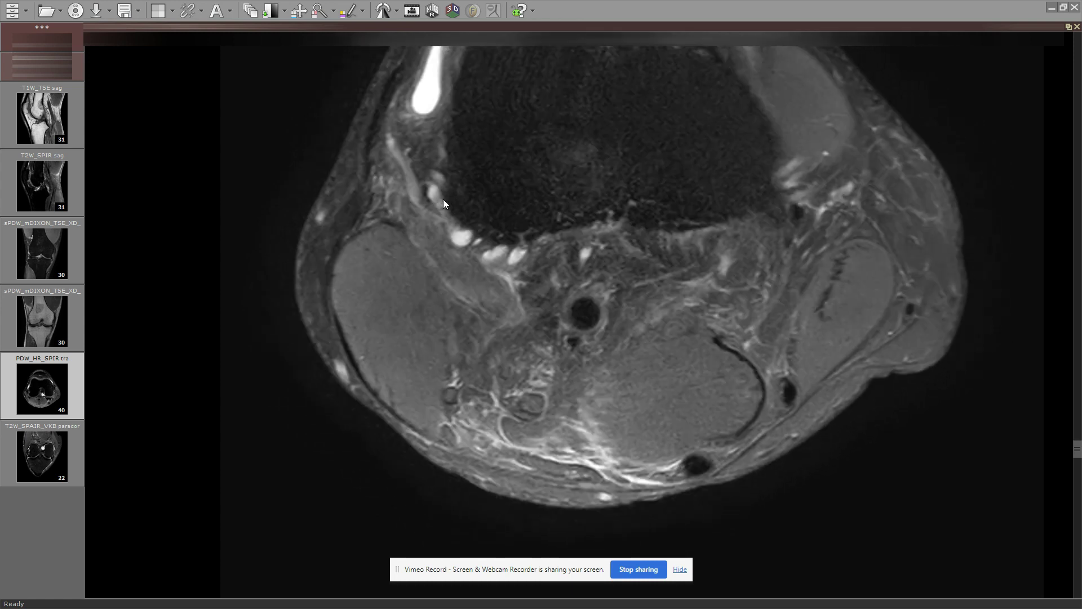
scroll(443, 198, "down", 8)
scroll(469, 226, "up", 10)
scroll(455, 269, "down", 6)
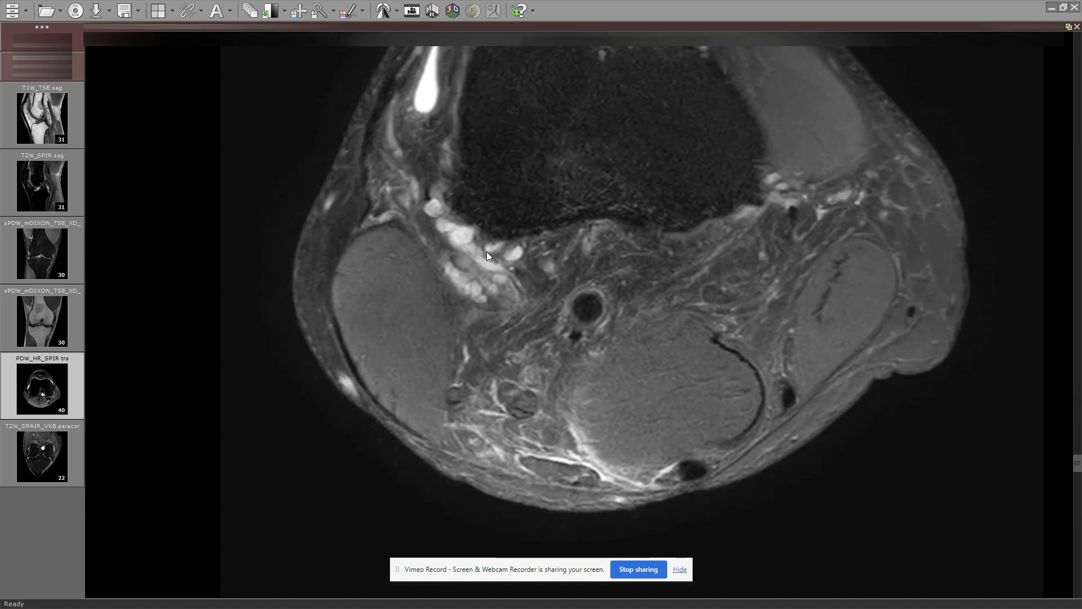
Restore the six-view layout and correlate the lateral lobulated structures on the sagittal T2W_SPIR and coronal sPDW_mDIXON series
double_click(489, 258)
scroll(623, 236, "down", 2)
scroll(614, 119, "up", 4)
scroll(613, 111, "down", 1)
mouse_move(613, 110)
left_mouse_down()
mouse_move(599, 55)
mouse_move(607, 202)
mouse_move(614, 104)
left_mouse_up()
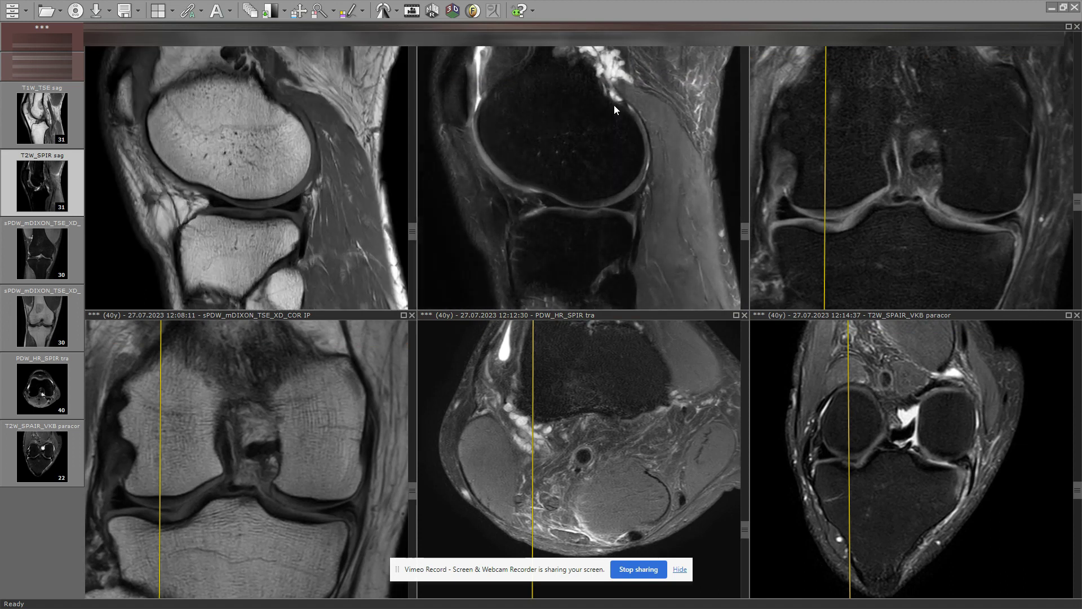
left_click(901, 141)
scroll(895, 177, "down", 4)
scroll(899, 177, "up", 4)
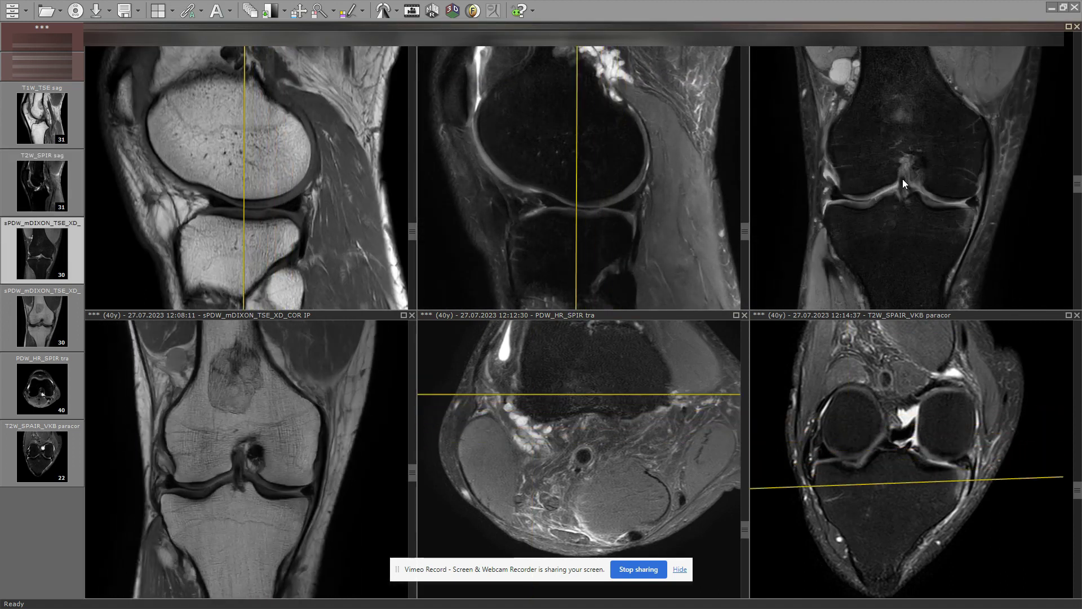
scroll(904, 179, "down", 3)
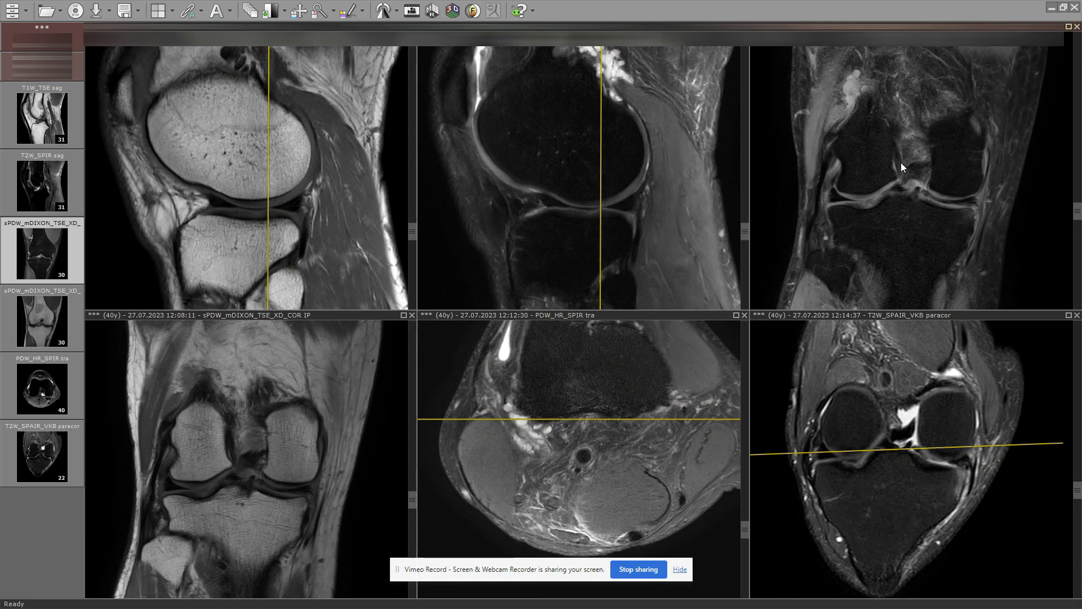
Enlarge the PDW_HR_SPIR tra series, fit the whole knee in view, and review the popliteal region from distal femur through the condyles
left_click(580, 416)
double_click(603, 408)
left_click_drag(611, 175, 614, 394)
scroll(614, 394, "down", 5)
scroll(590, 429, "up", 8)
scroll(608, 385, "down", 5)
scroll(574, 417, "up", 15)
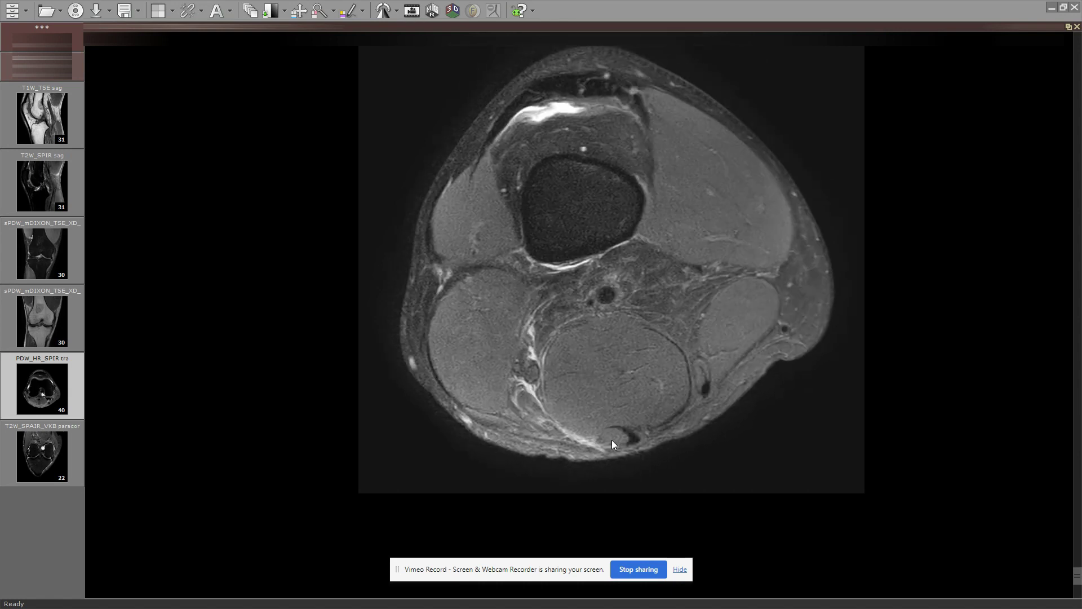
scroll(627, 411, "down", 15)
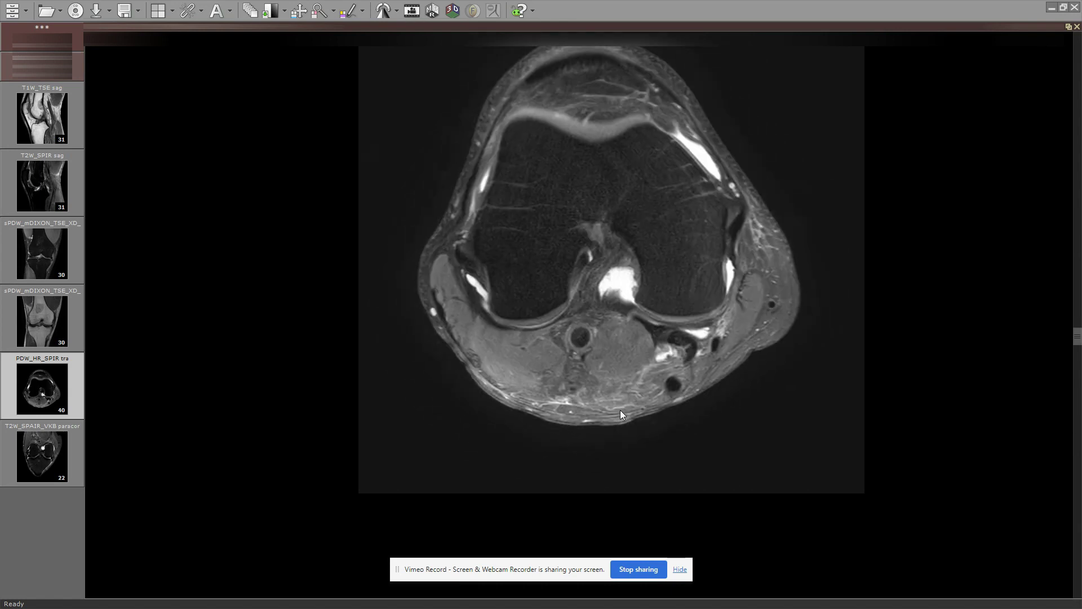
scroll(580, 326, "up", 10)
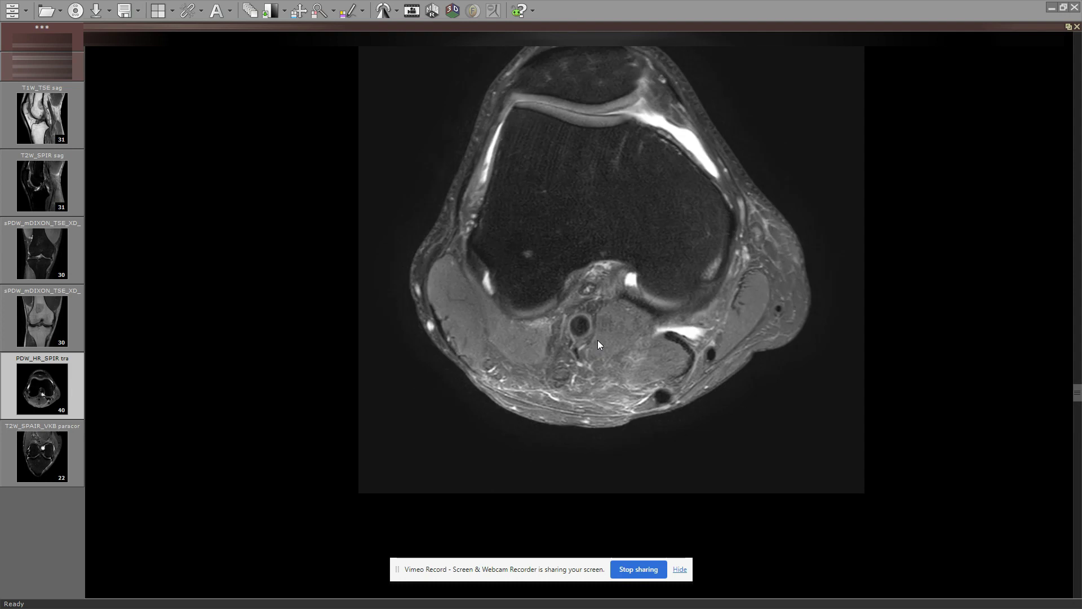
scroll(560, 354, "down", 7)
scroll(692, 300, "down", 7)
scroll(676, 316, "up", 10)
scroll(651, 332, "down", 2)
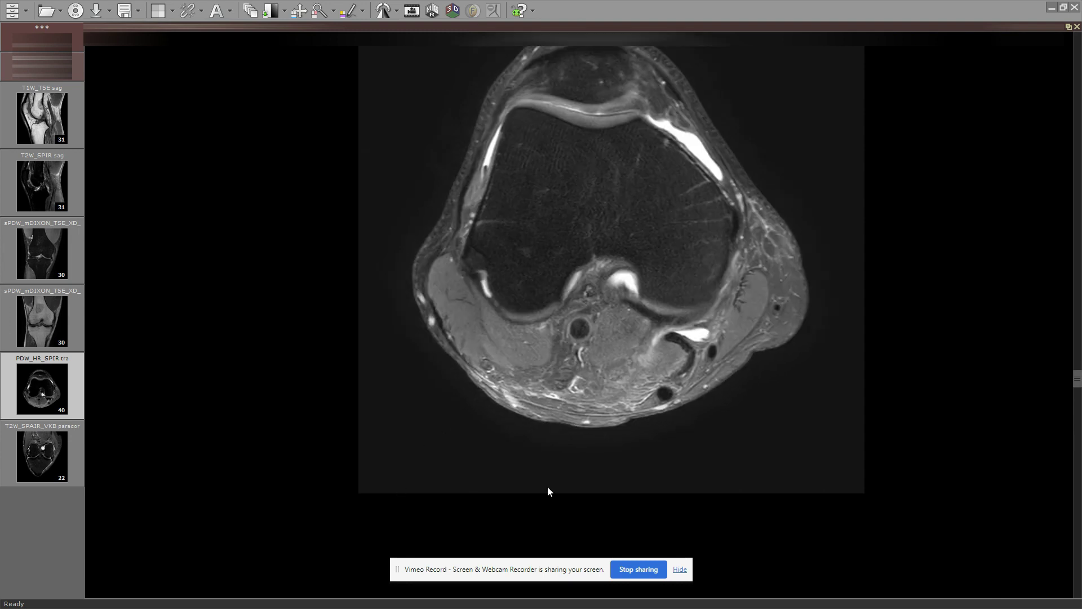
Switch to the Uhr stopwatch, pause the timing, and resume it
key("alt+Tab")
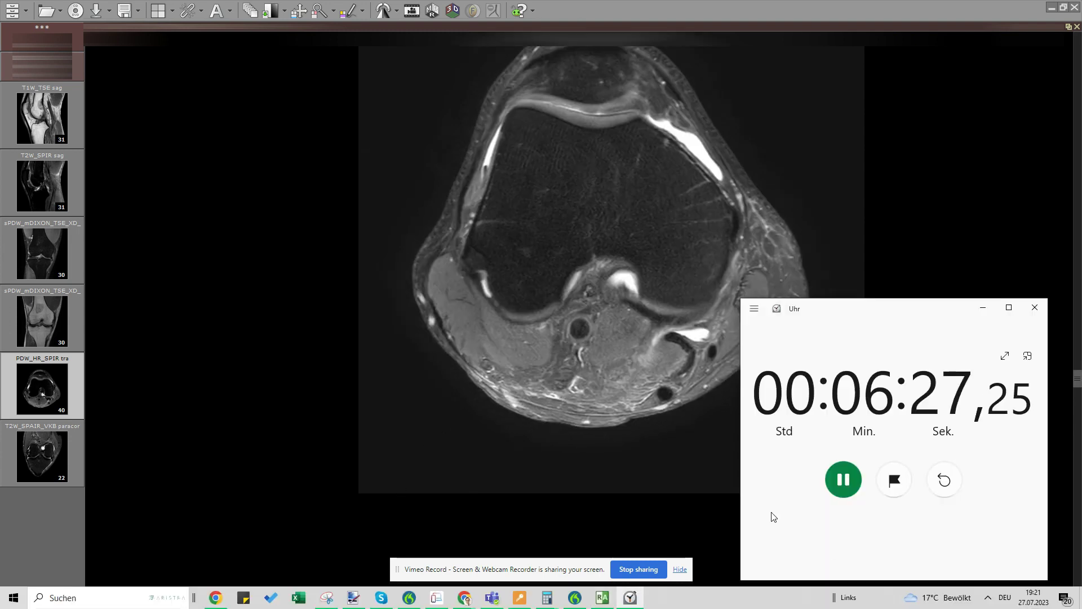
left_click(843, 479)
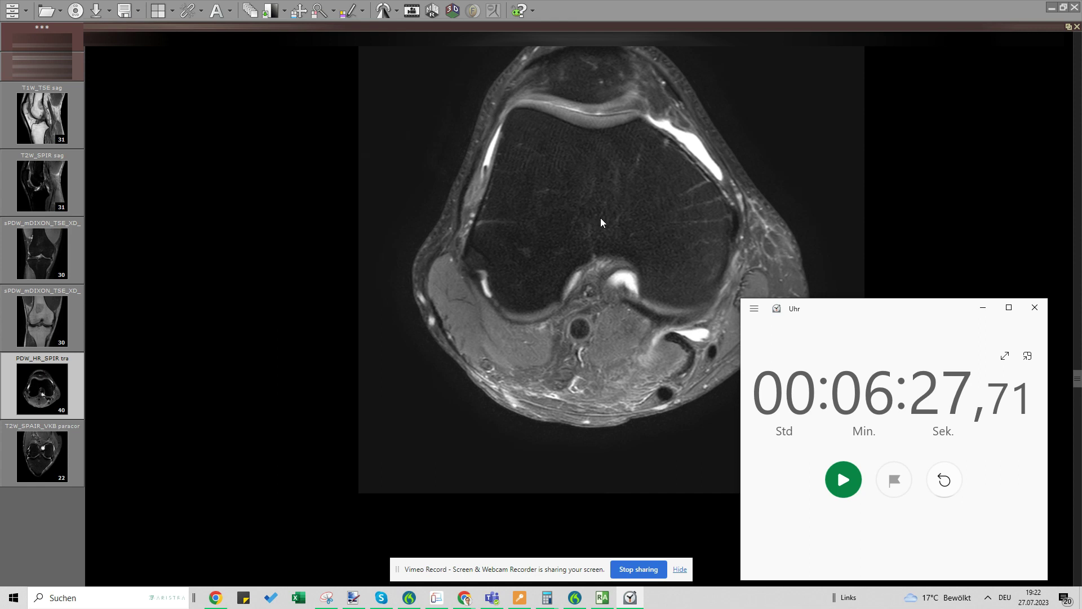
left_click(843, 479)
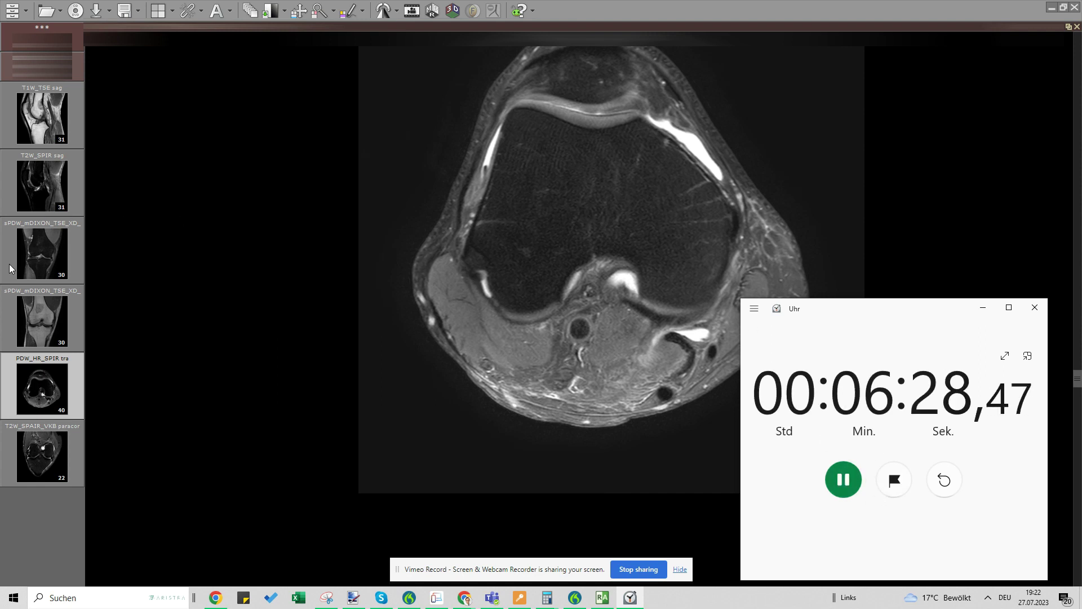
Display the in-phase coronal sPDW_mDIXON series full-size and examine the intraosseous lesion in the distal femoral metaphysis
left_click_drag(42, 318, 650, 181)
scroll(587, 104, "down", 12)
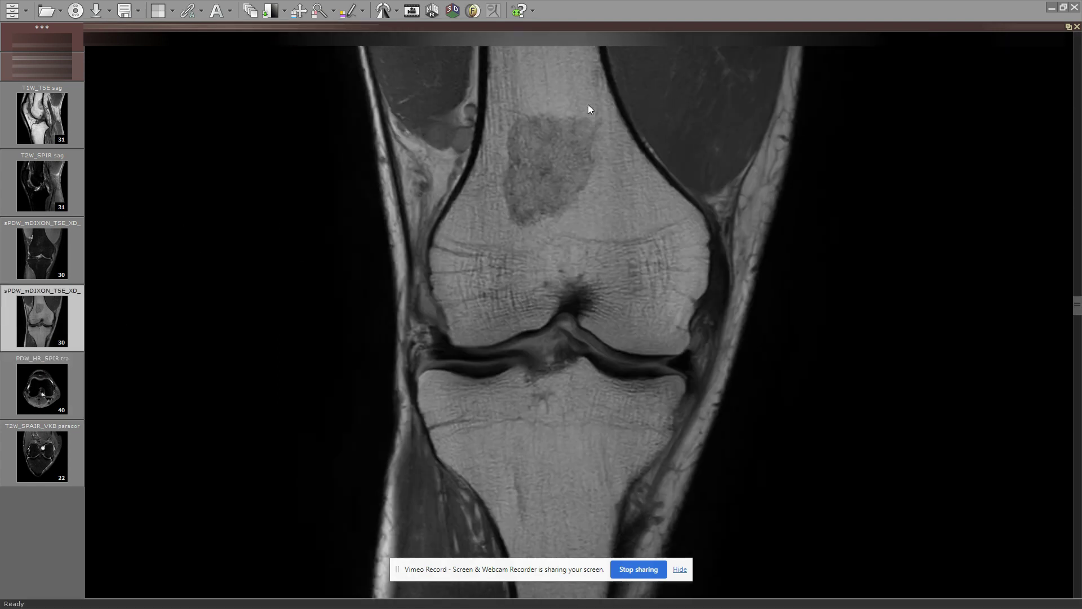
scroll(529, 200, "down", 4)
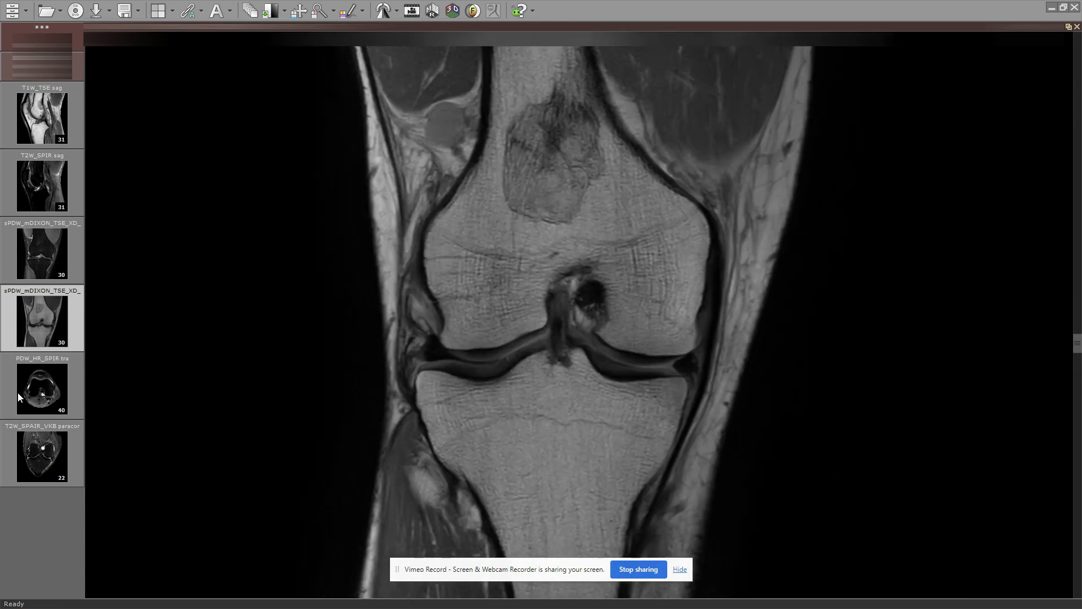
Display the T1W_TSE sag series full-size and examine the distal femoral lesion and its margin along the posterior cortex
left_click_drag(38, 116, 608, 155)
scroll(624, 110, "down", 13)
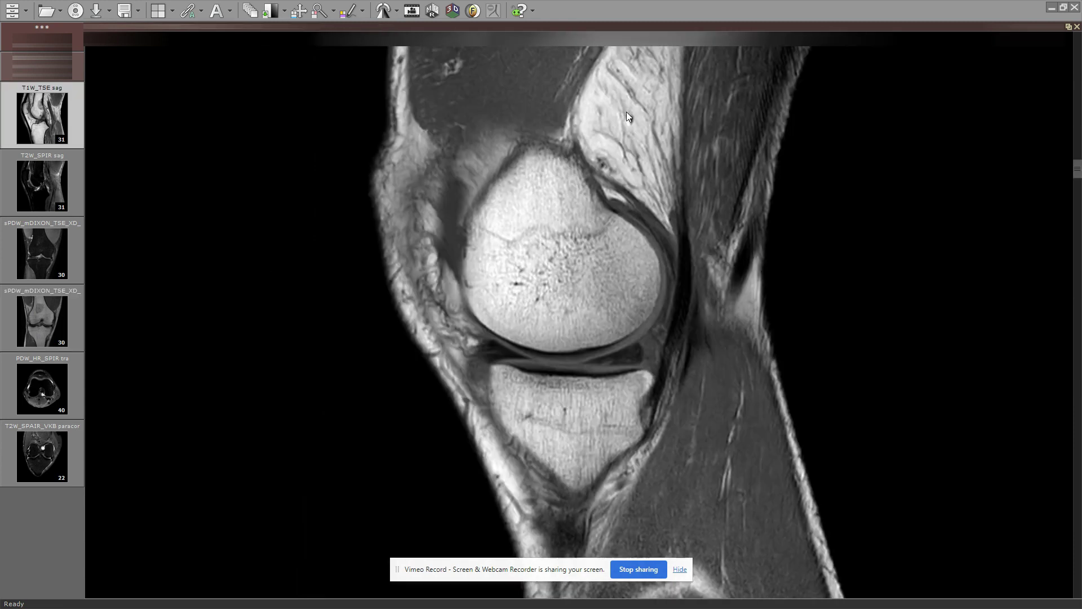
scroll(587, 135, "down", 10)
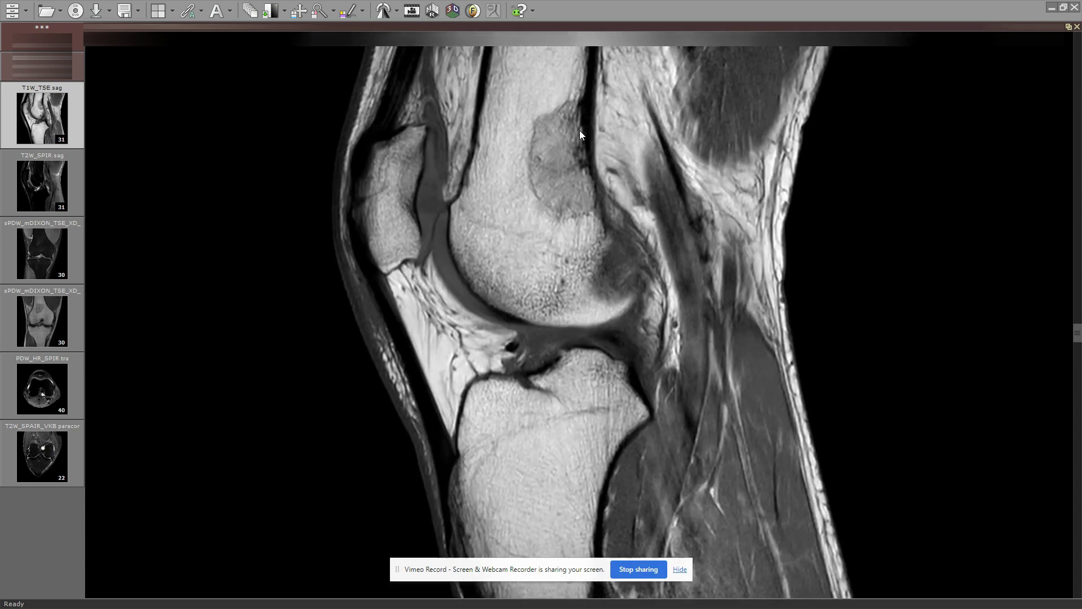
scroll(569, 189, "down", 7)
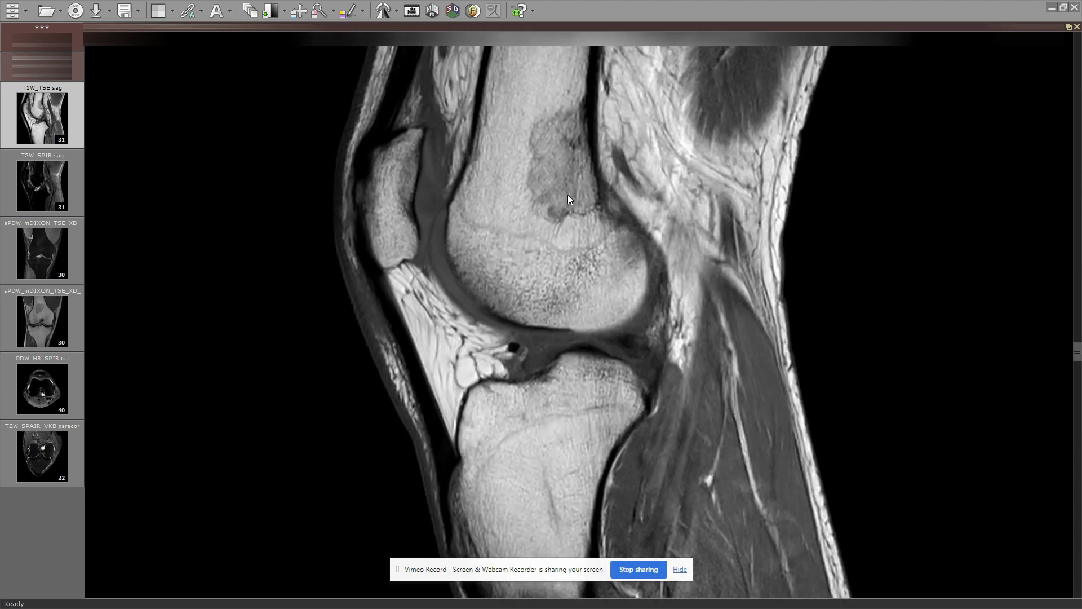
scroll(573, 194, "up", 20)
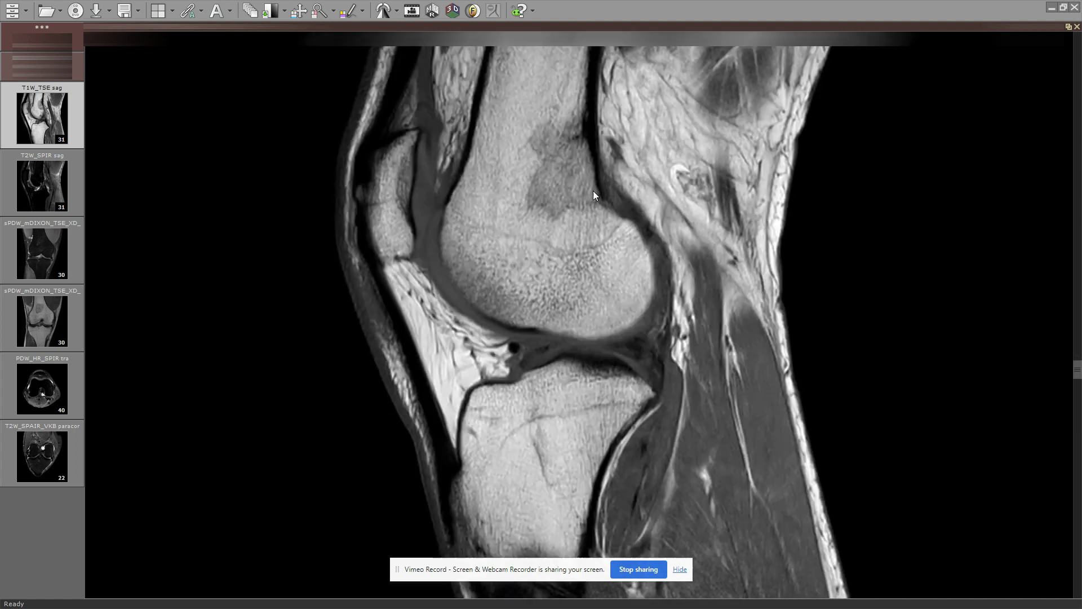
scroll(592, 194, "down", 13)
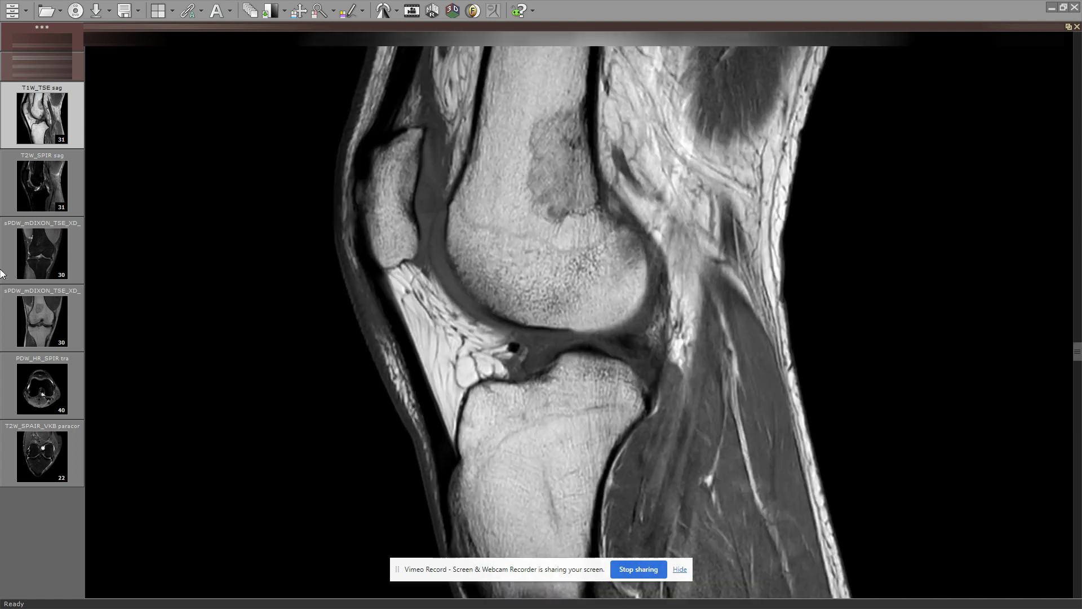